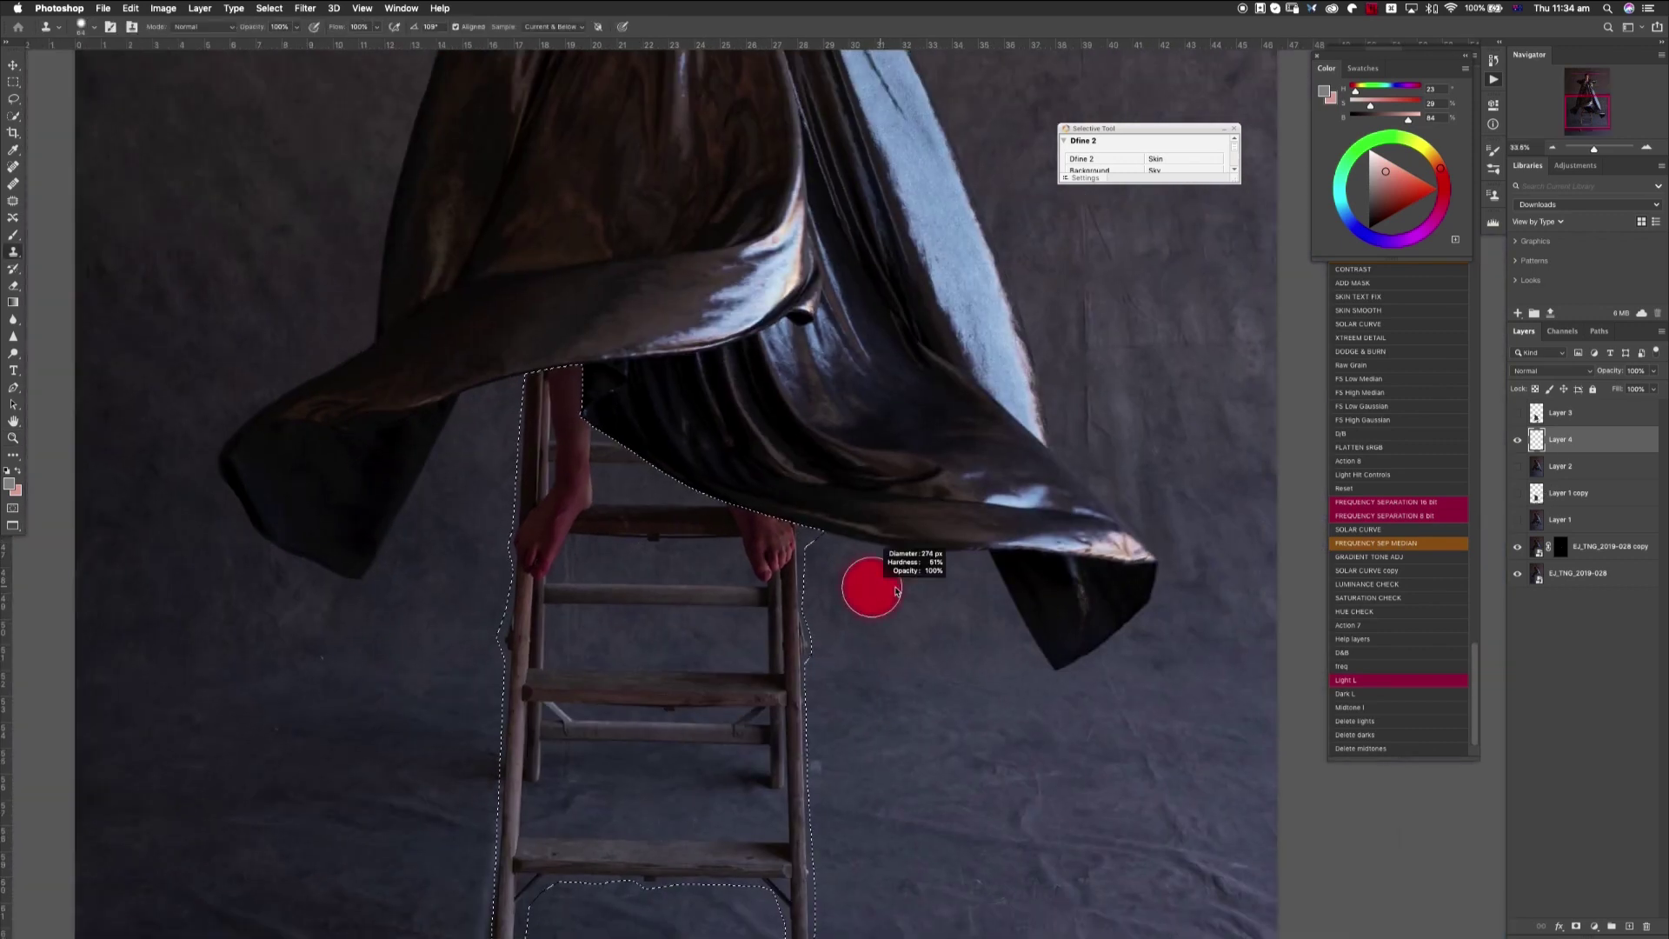
- Clone backdrop over the ladder and the model's feet inside the selection on Layer 4
left_click_drag(749, 541, 799, 537)
mouse_move(825, 604)
left_mouse_down()
mouse_move(791, 645)
mouse_move(751, 615)
left_mouse_up()
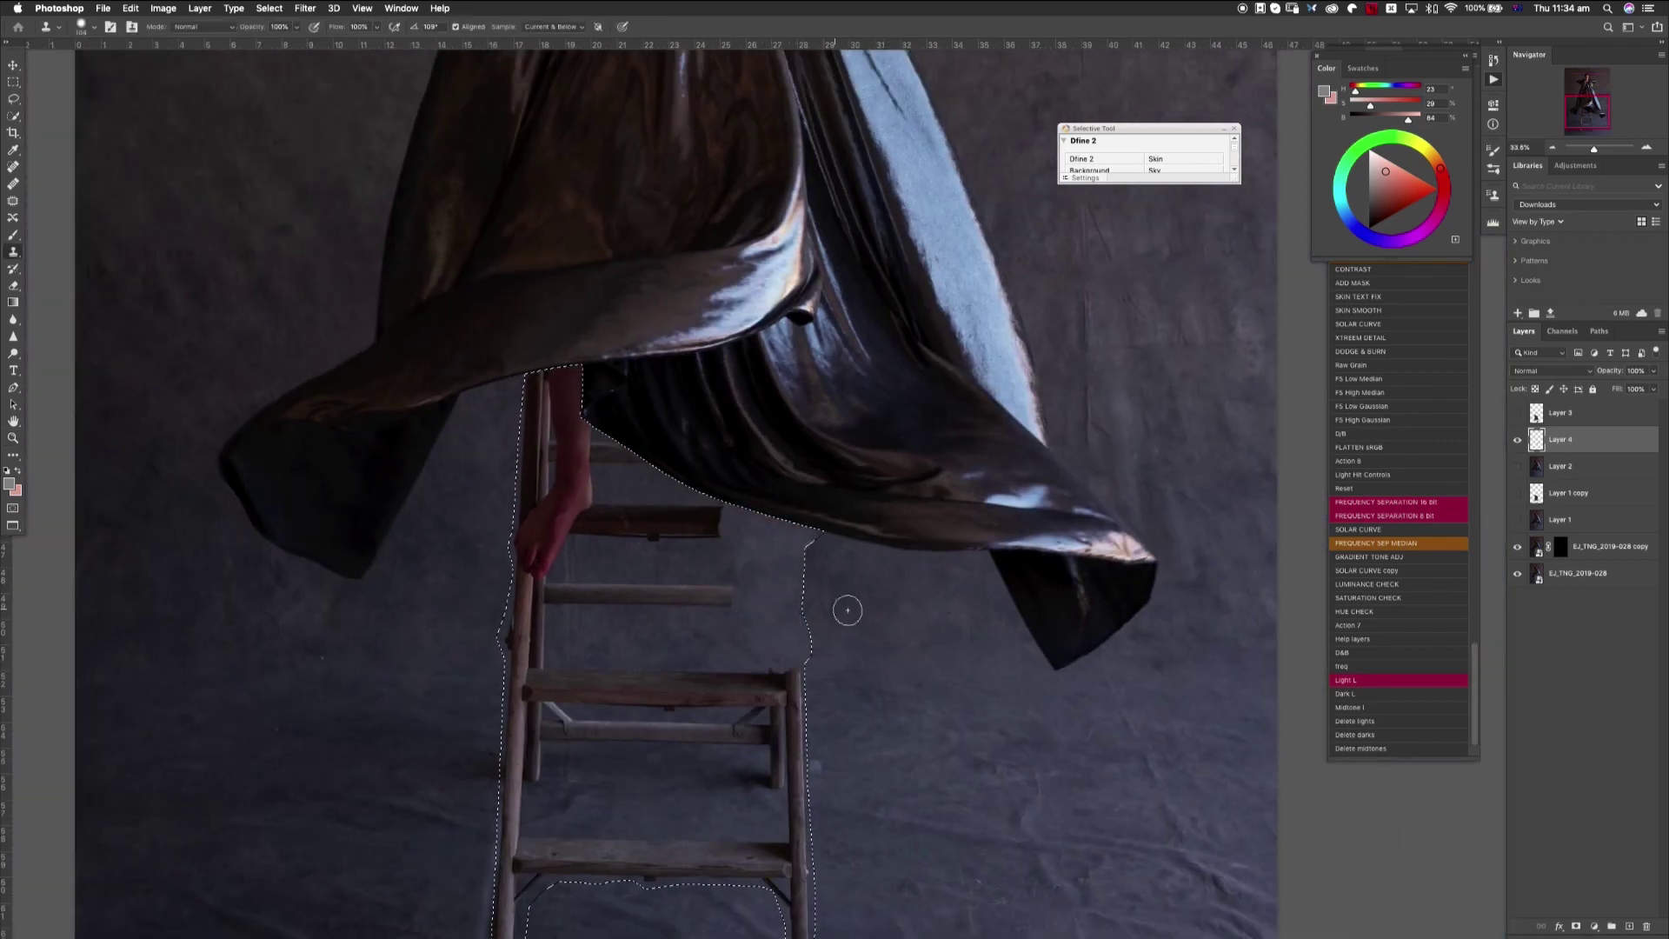
left_click_drag(653, 528, 711, 505)
left_click(497, 435, "alt")
left_click_drag(526, 383, 569, 397)
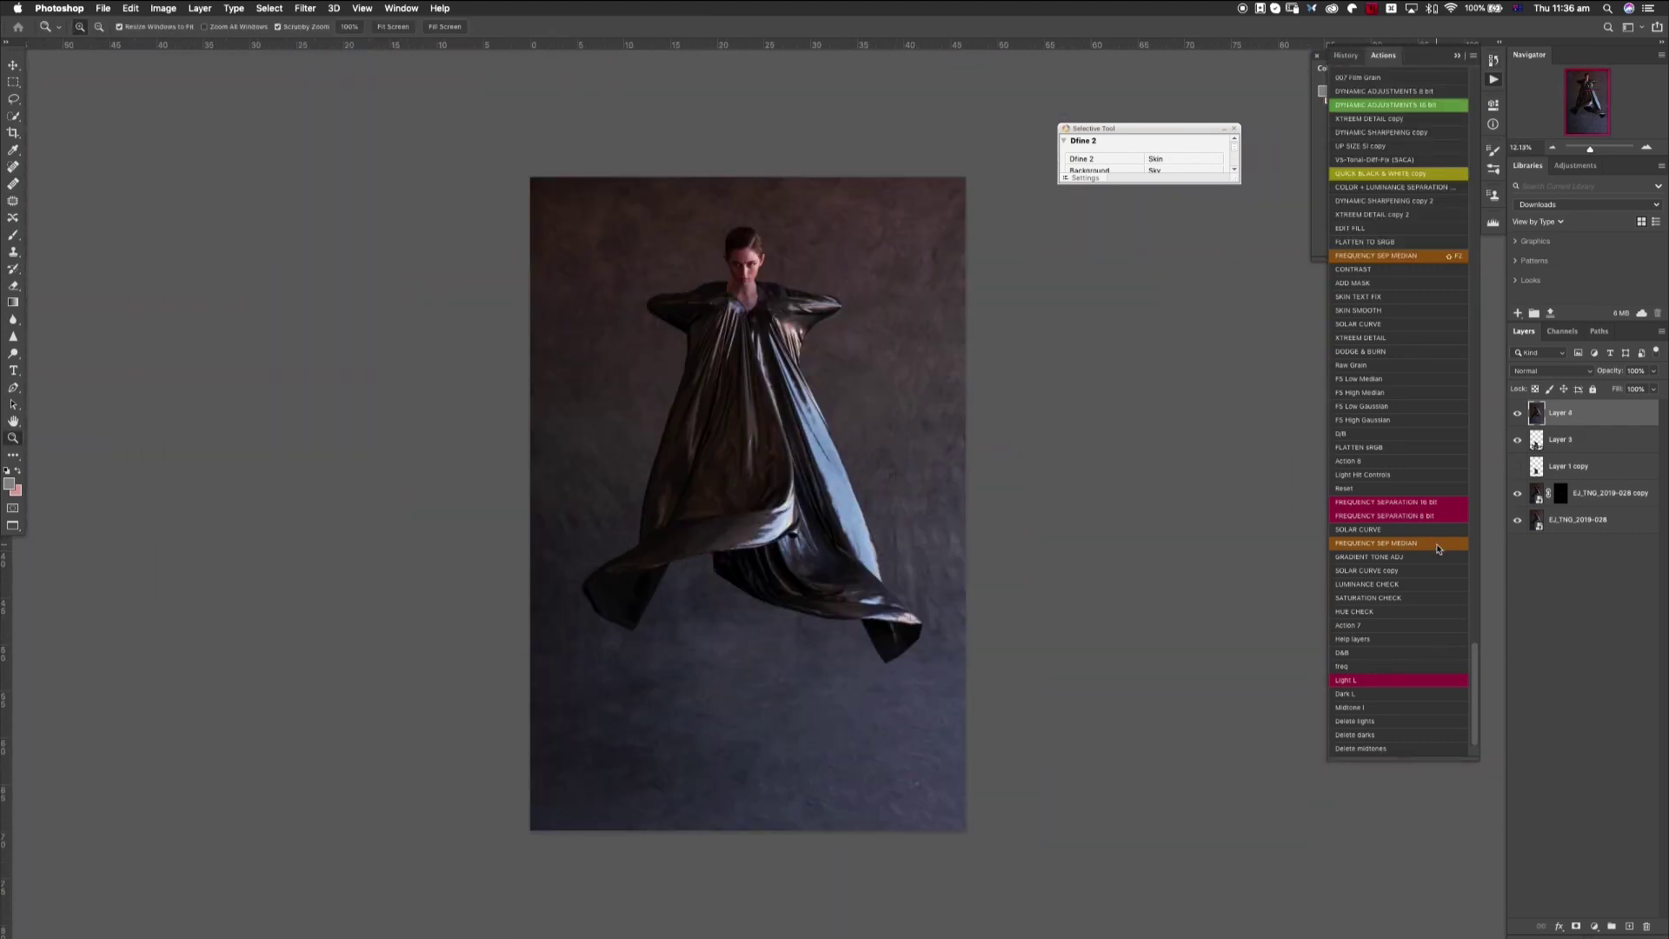
- Run the FREQUENCY SEP MEDIAN action and accept the Median filter on the LOW layer
key("F2")
key("Return")
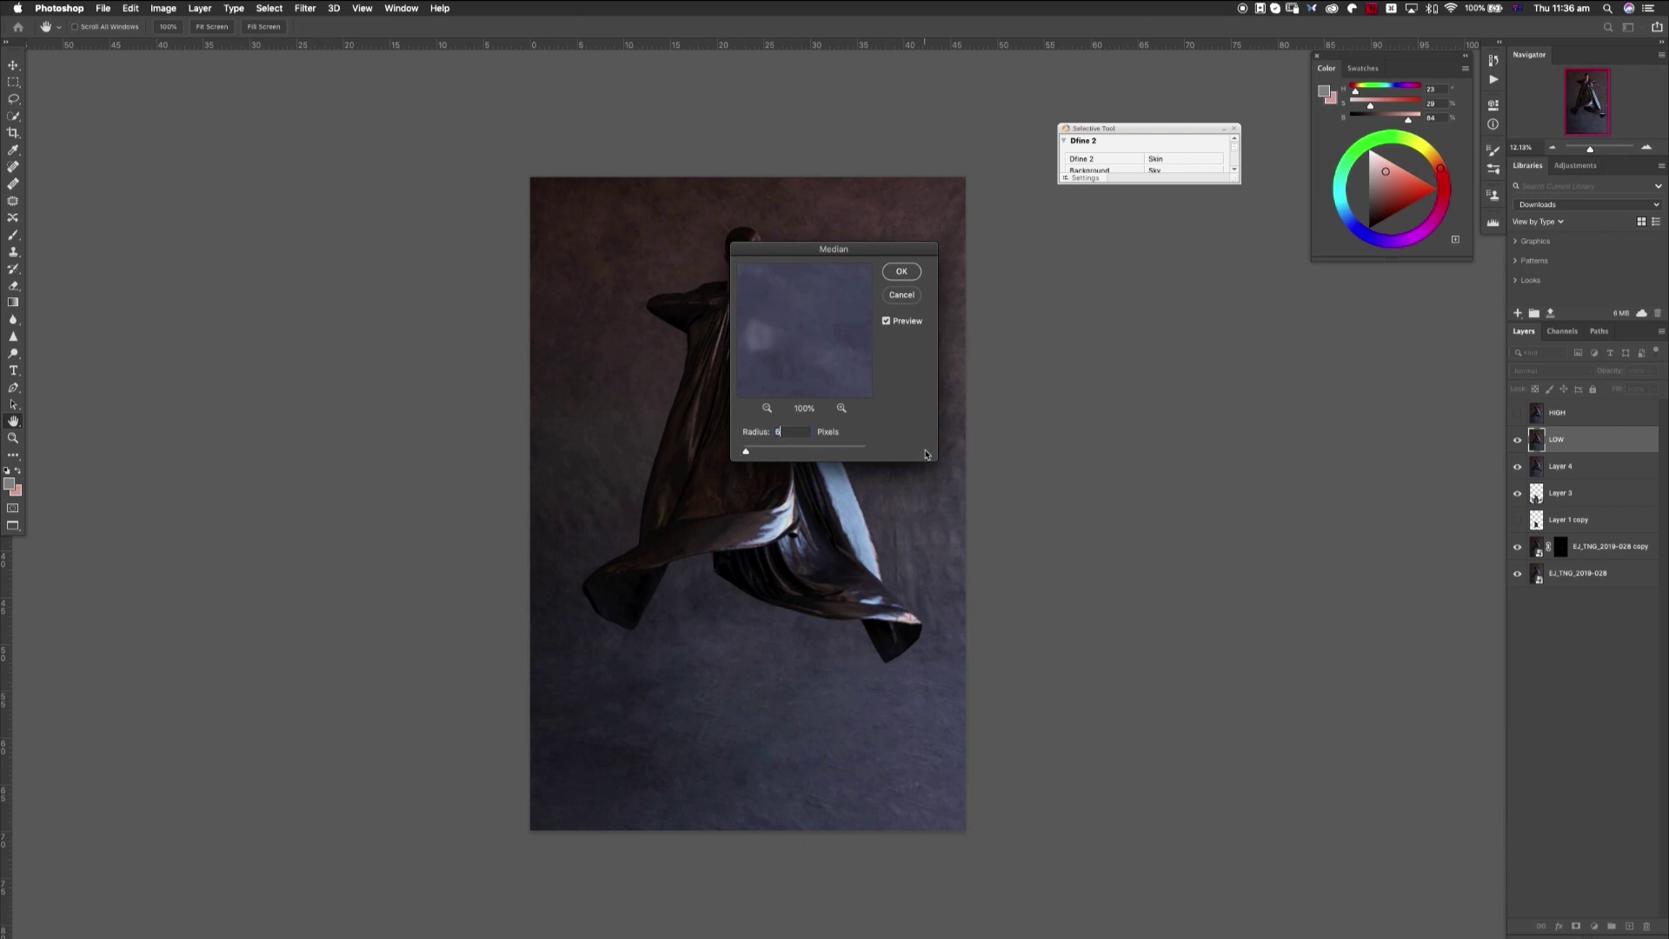
left_click(904, 273)
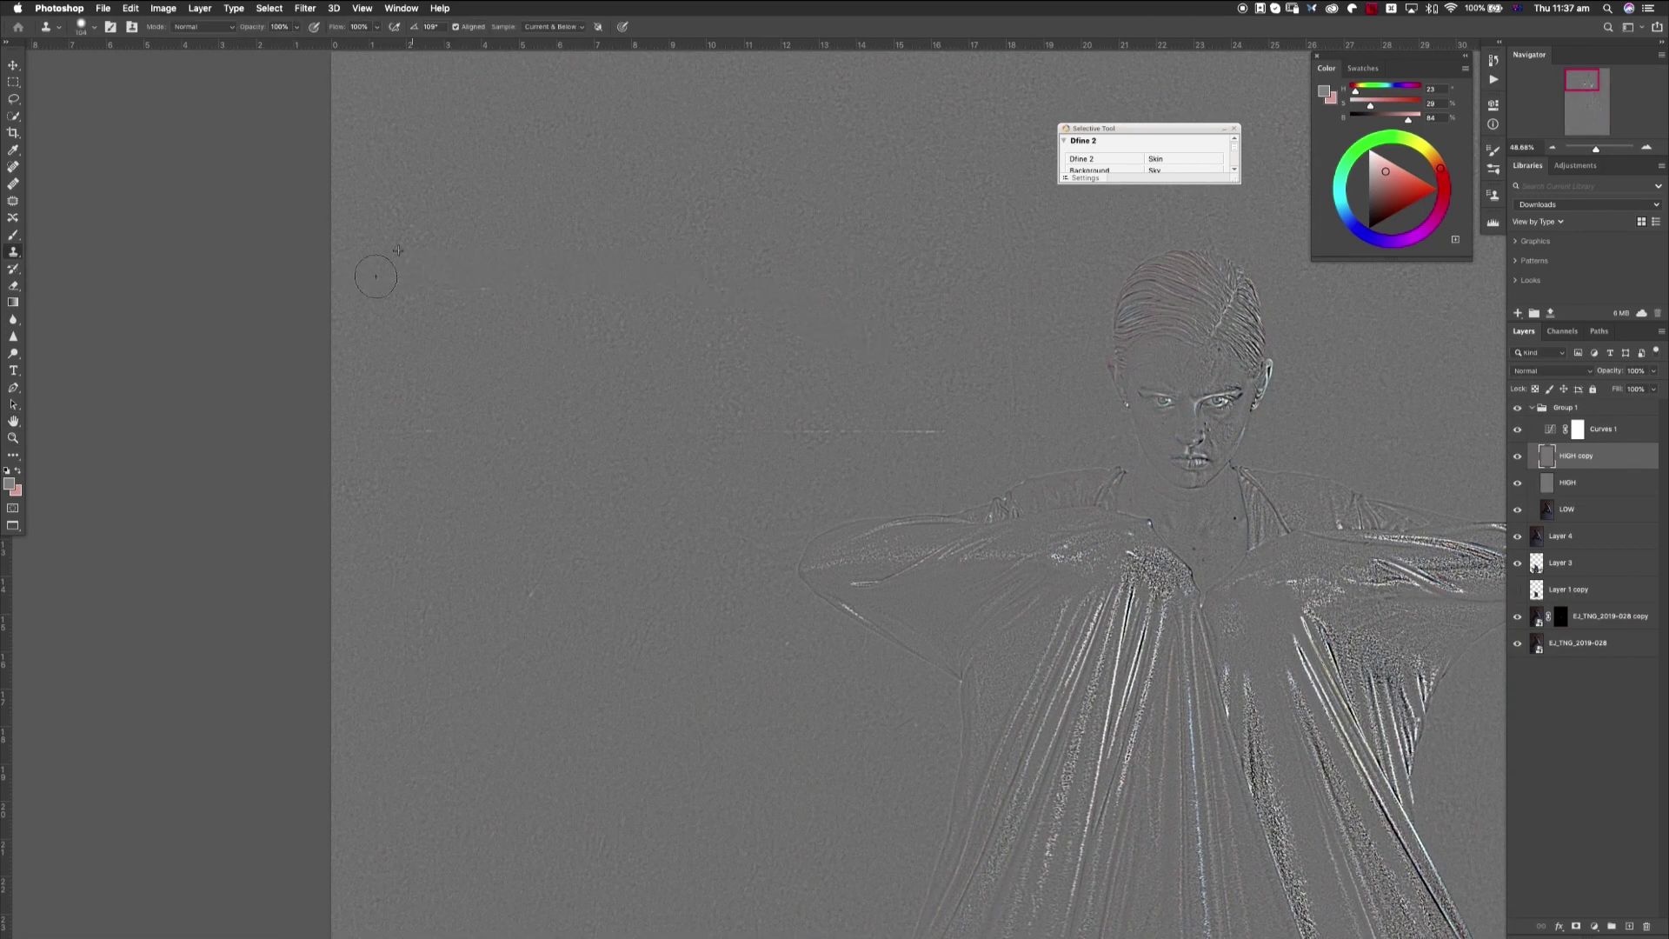
- Clone out specks and scratches in the lower backdrop's texture on the HIGH copy layer
scroll(509, 607, "down", 10)
scroll(522, 342, "right", 5)
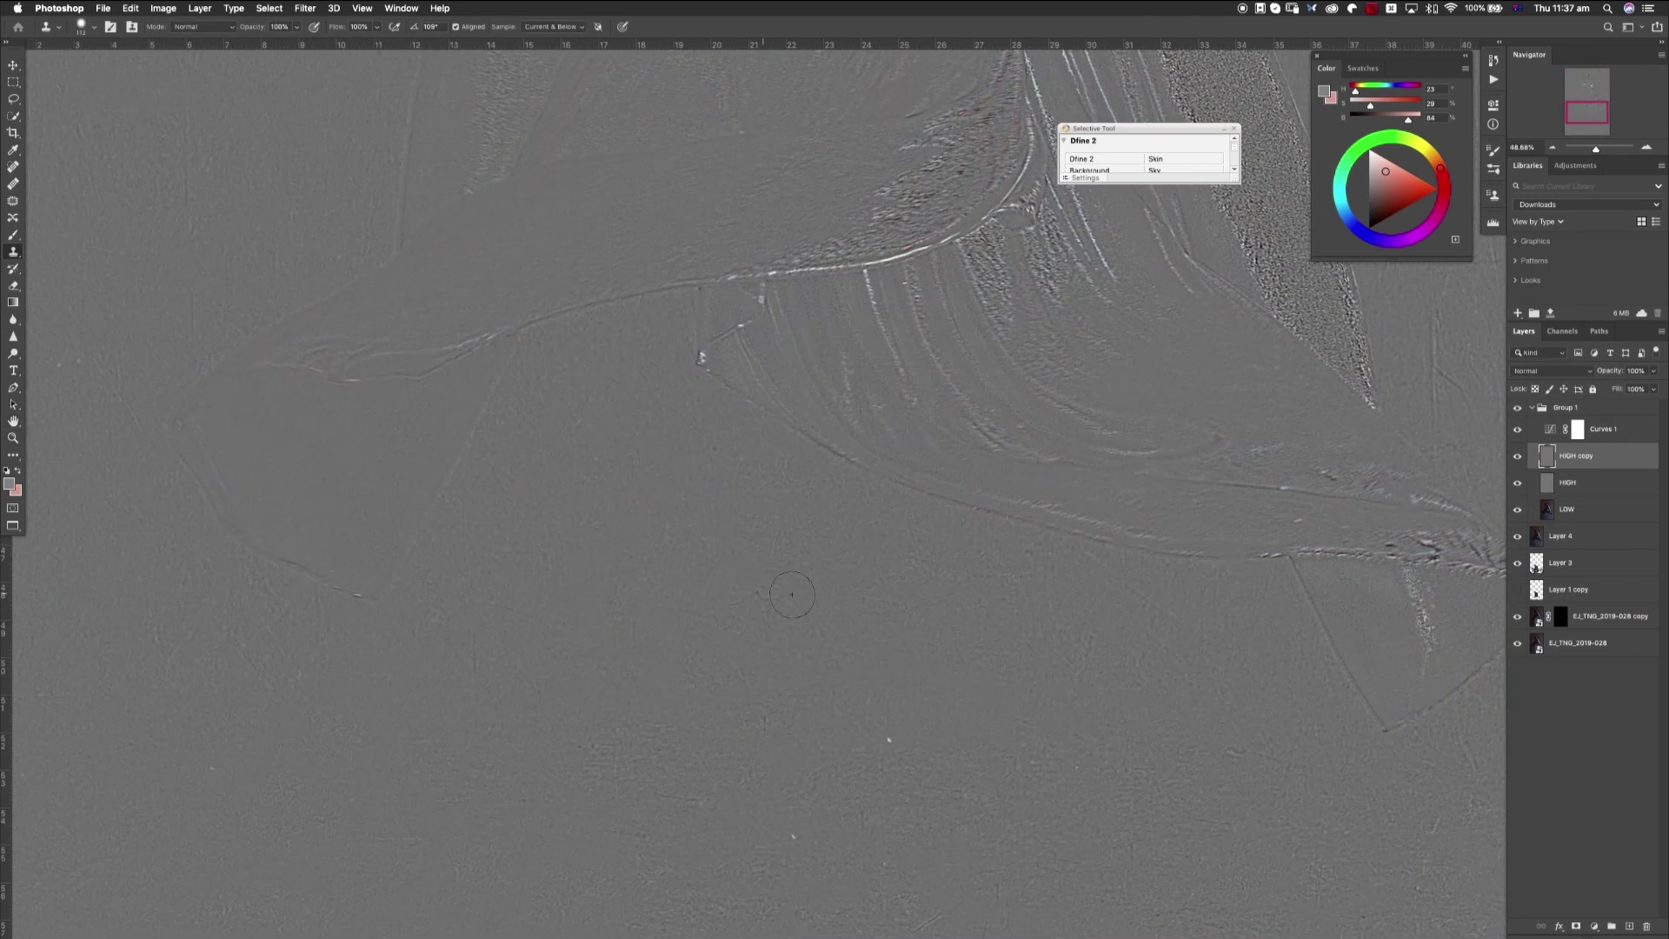
scroll(880, 499, "down", 5)
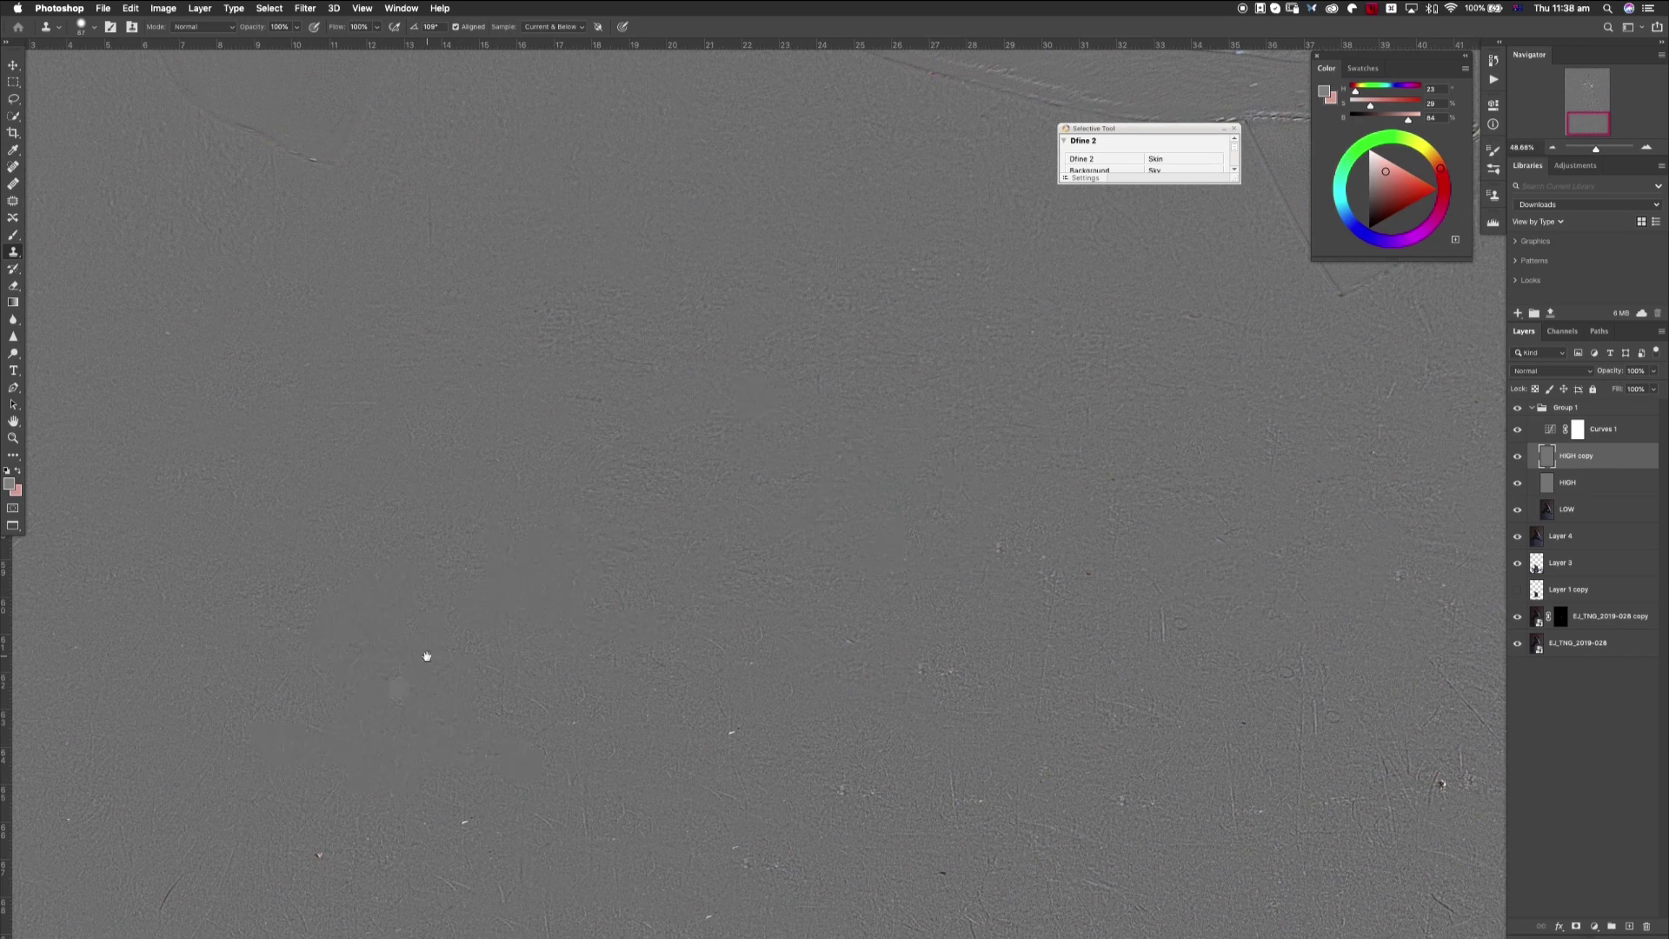
scroll(269, 747, "down", 5)
scroll(801, 691, "left", 8)
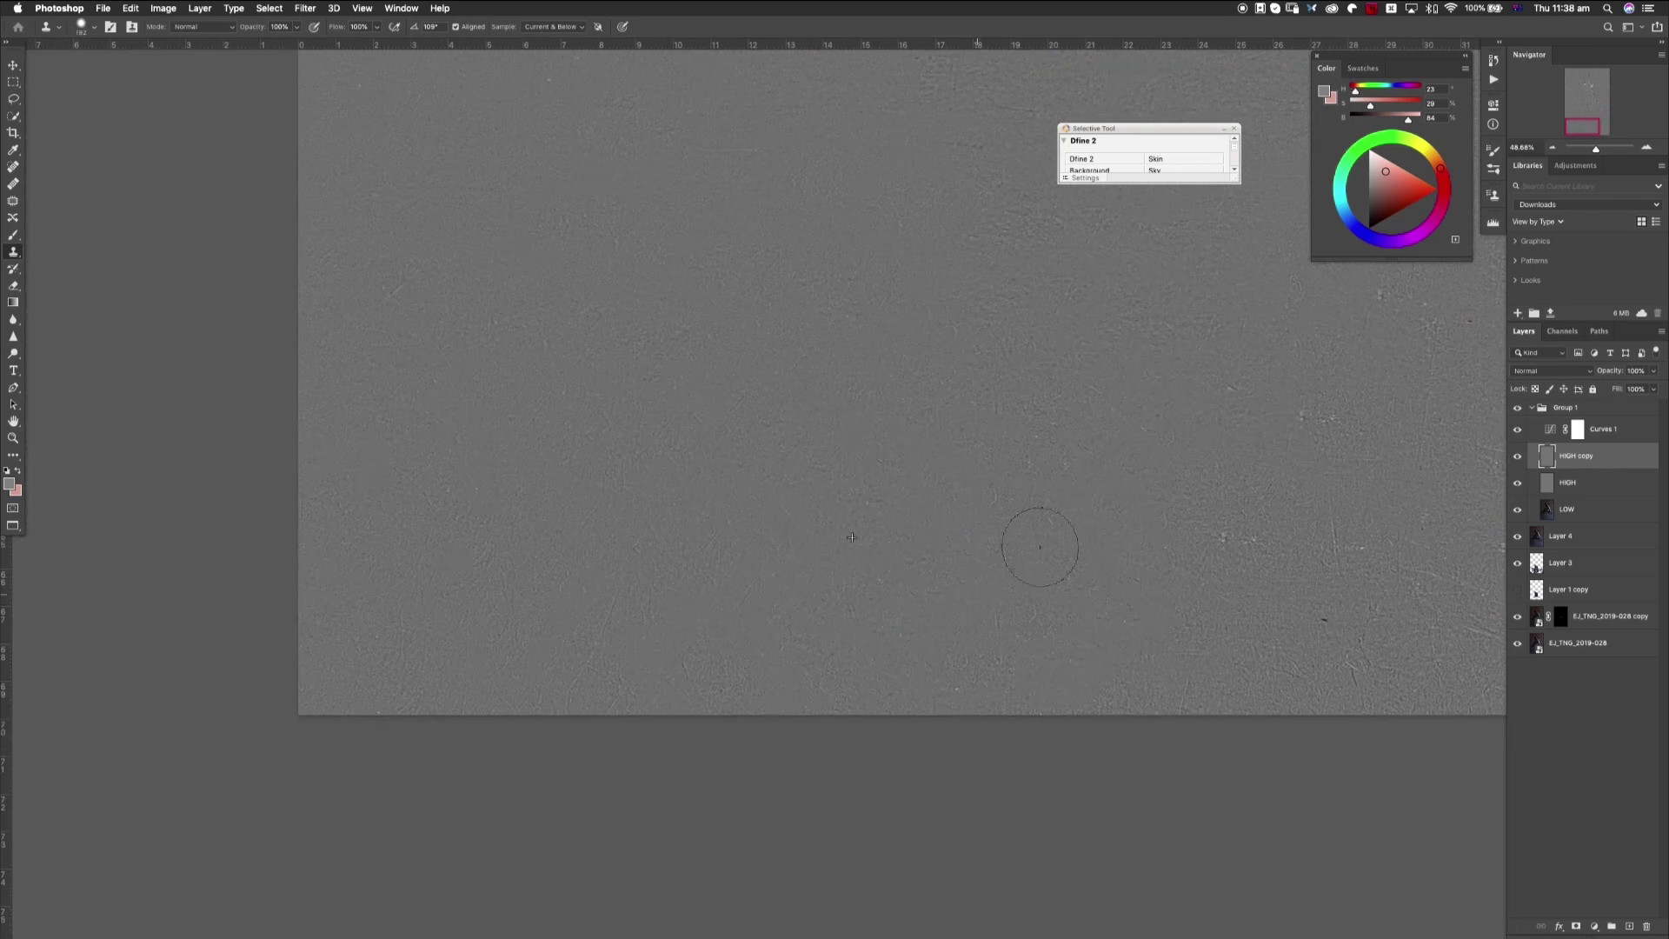
scroll(1126, 529, "right", 8)
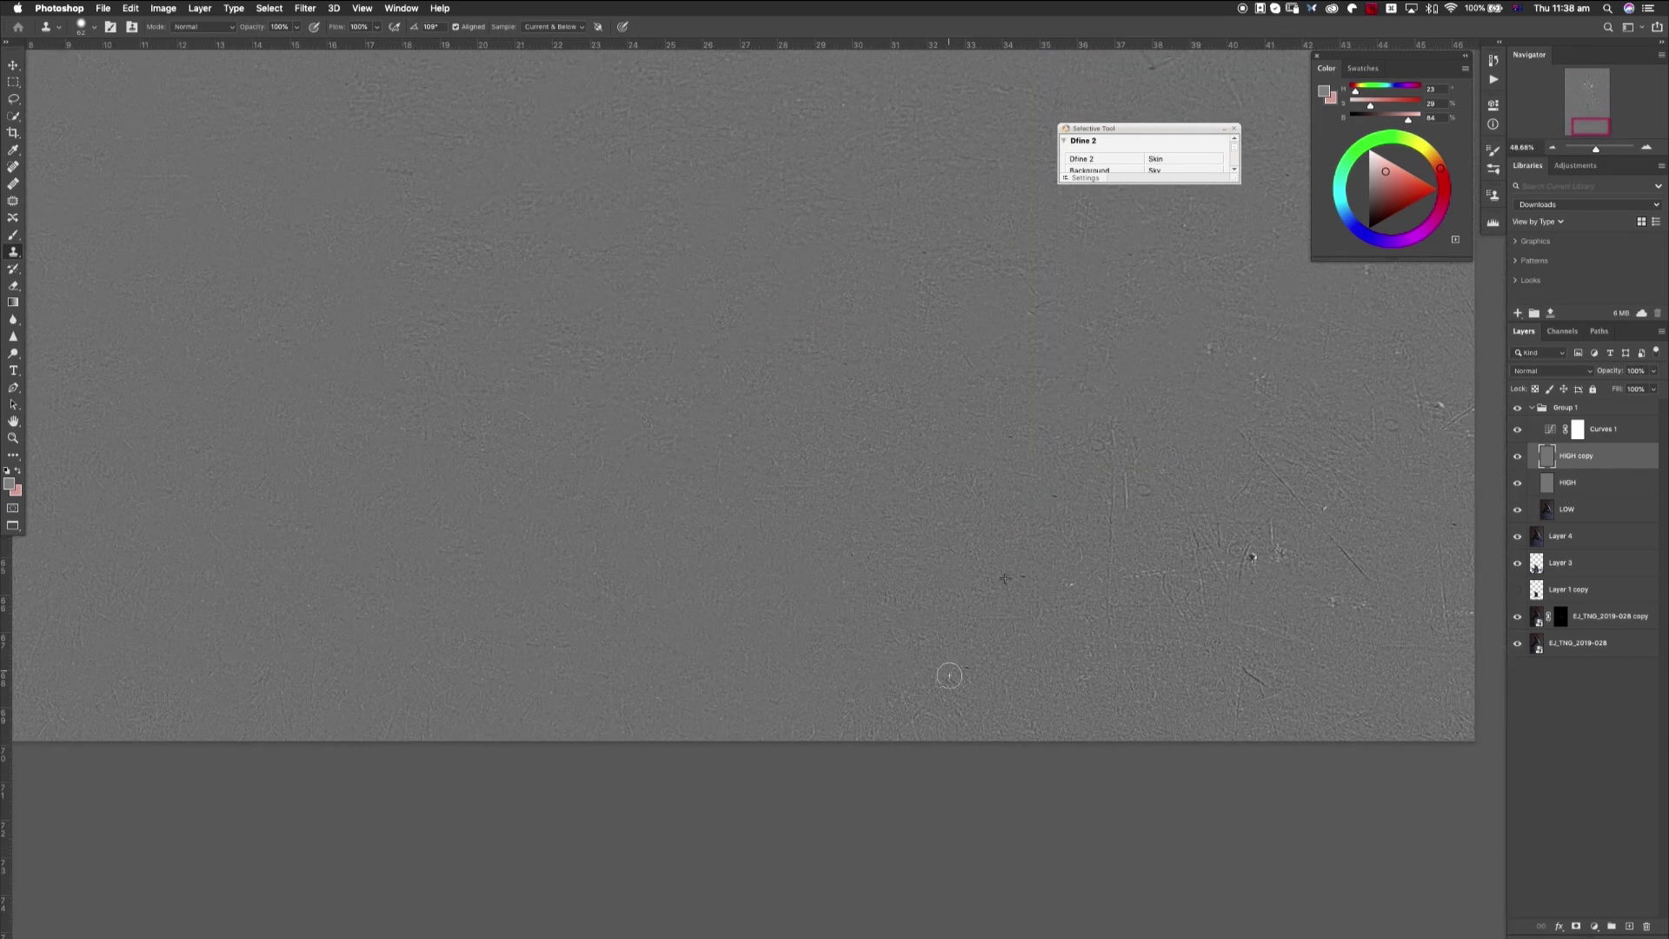
scroll(600, 377, "right", 5)
scroll(600, 377, "up", 2)
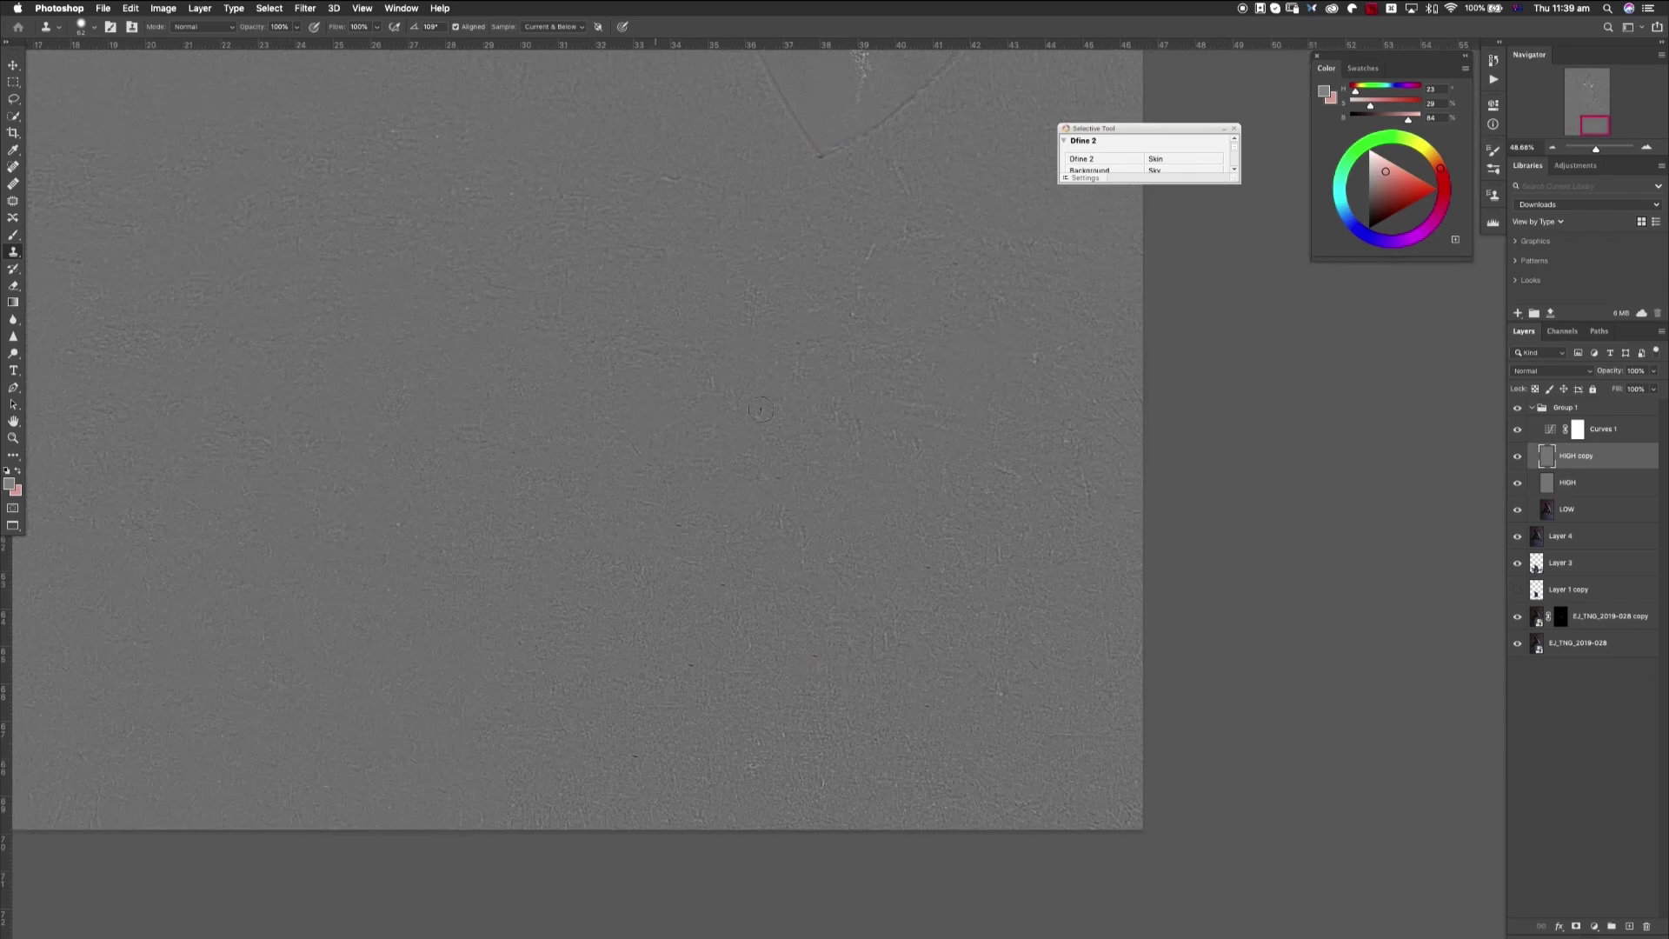
- Clean texture marks from the backdrop beside and above the figure on HIGH copy using the Clone Stamp
scroll(1012, 304, "up", 8)
scroll(812, 425, "right", 4)
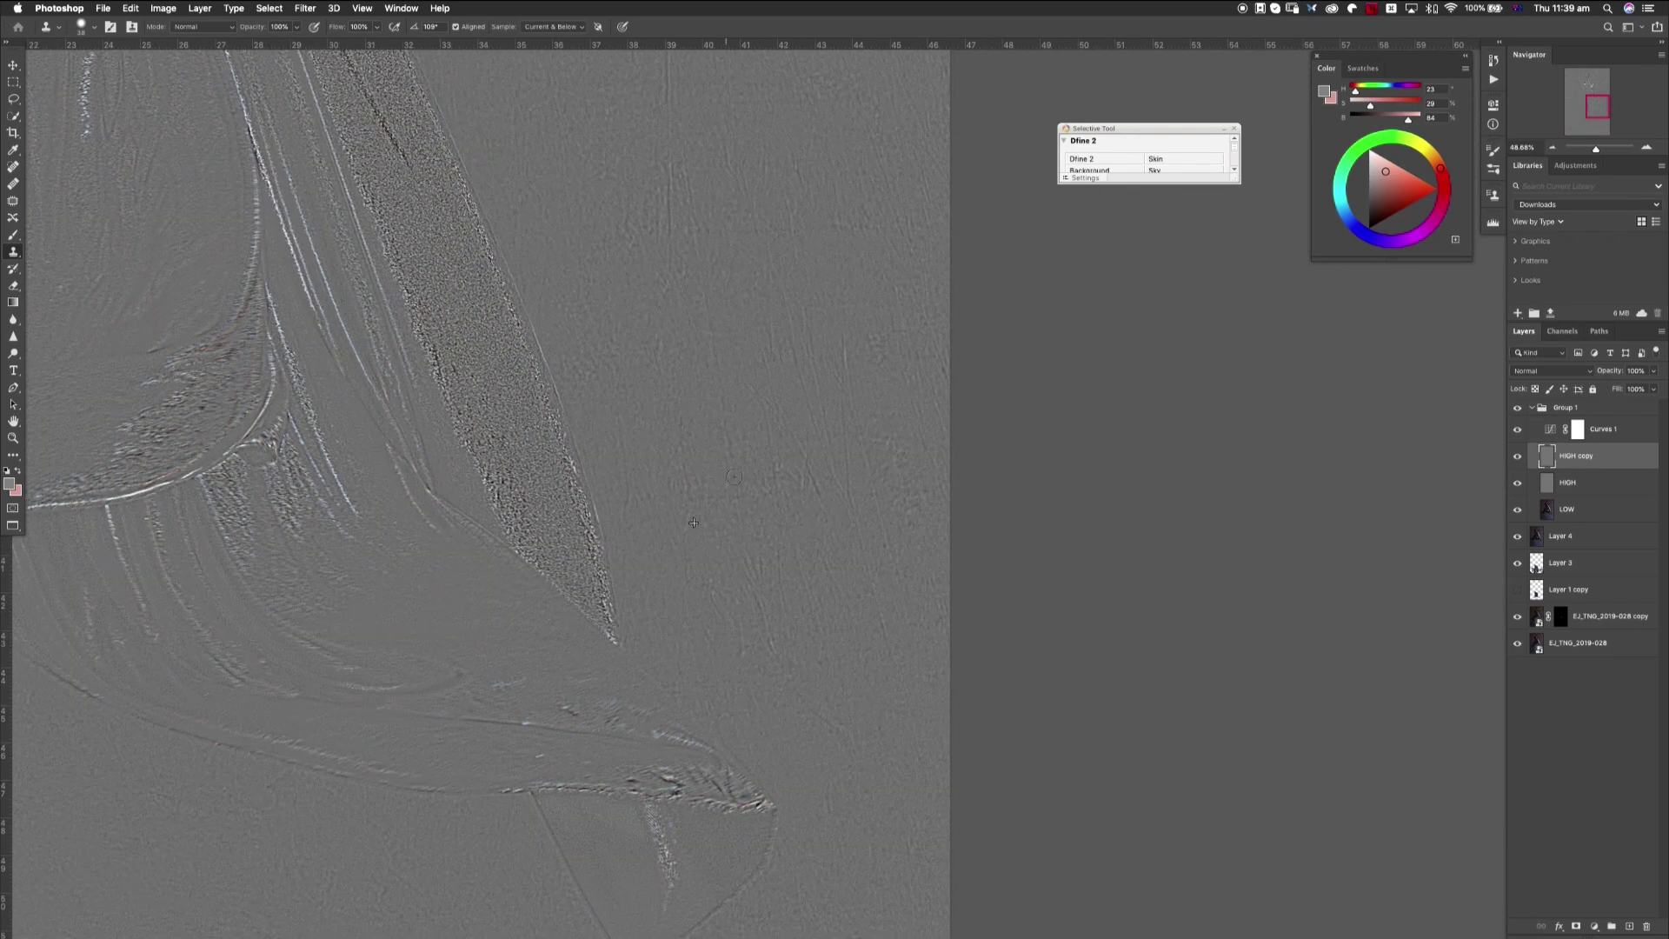
scroll(778, 441, "up", 5)
scroll(770, 396, "left", 2)
scroll(734, 502, "up", 4)
scroll(734, 503, "right", 1)
scroll(734, 503, "up", 1)
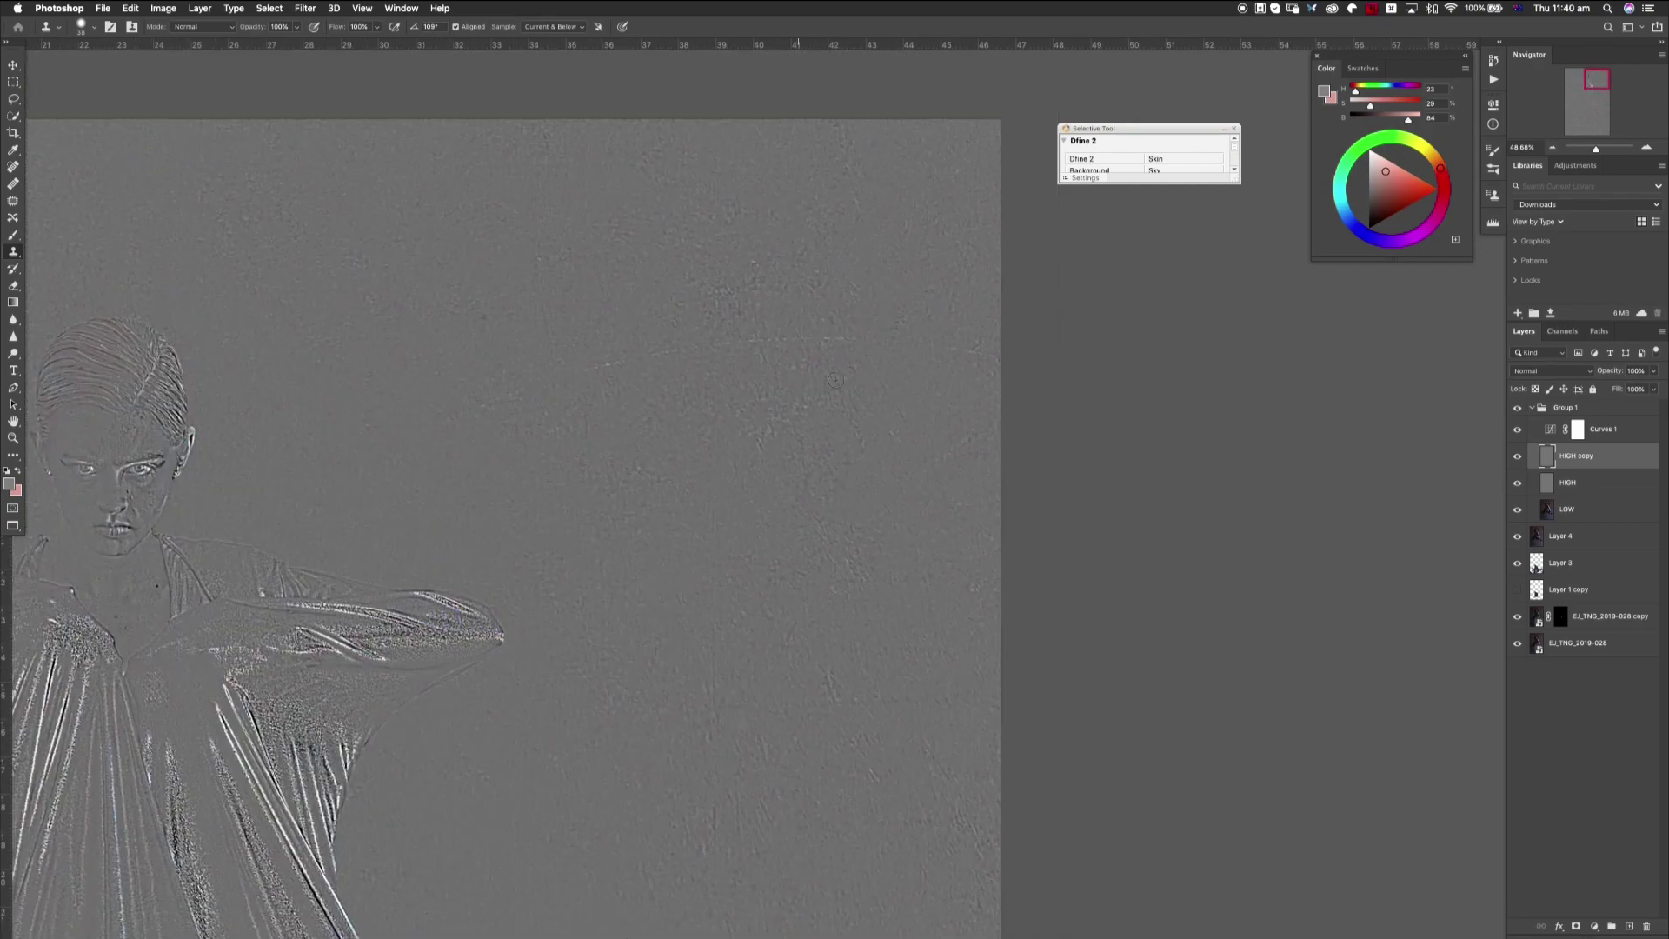
- Clip HIGH copy to the HIGH layer and duplicate the LOW layer
scroll(857, 414, "down", 7)
scroll(857, 414, "left", 10)
key("super+alt+g")
left_click(1598, 513)
key("ctrl+j")
- Clone away the reddish fringe along the garment's lower edge on LOW copy with a smaller brush
scroll(1101, 522, "up", 8)
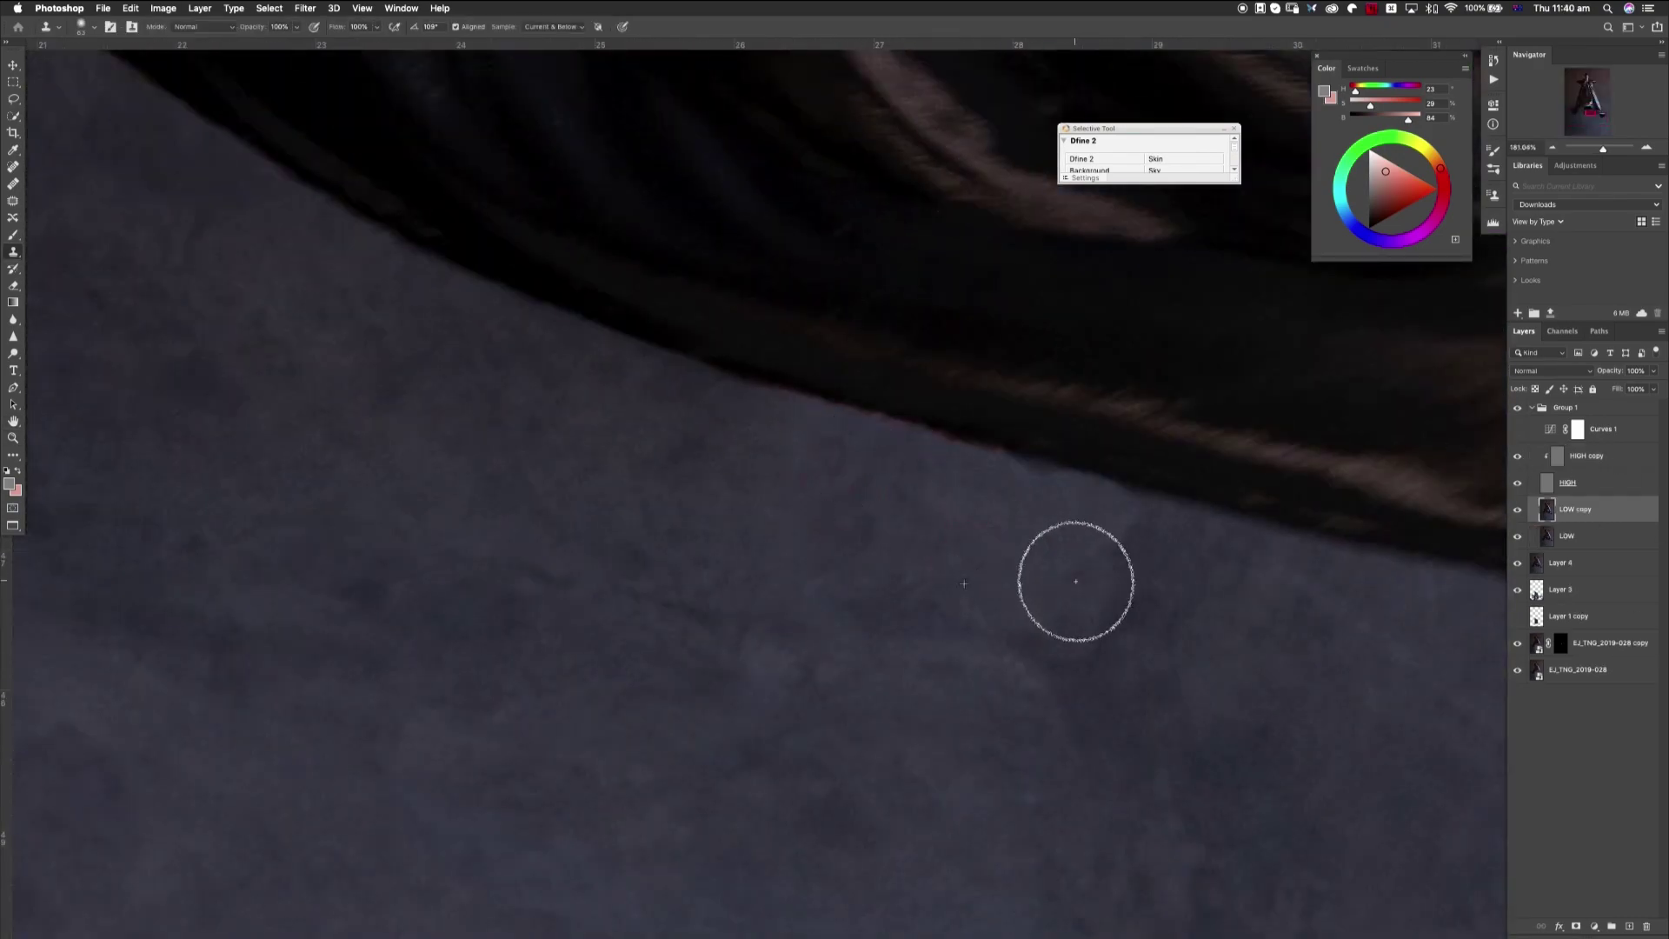
key("bracketleft")
key("bracketleft")
key("bracketleft")
key("bracketleft")
key("bracketleft")
scroll(869, 556, "left", 10)
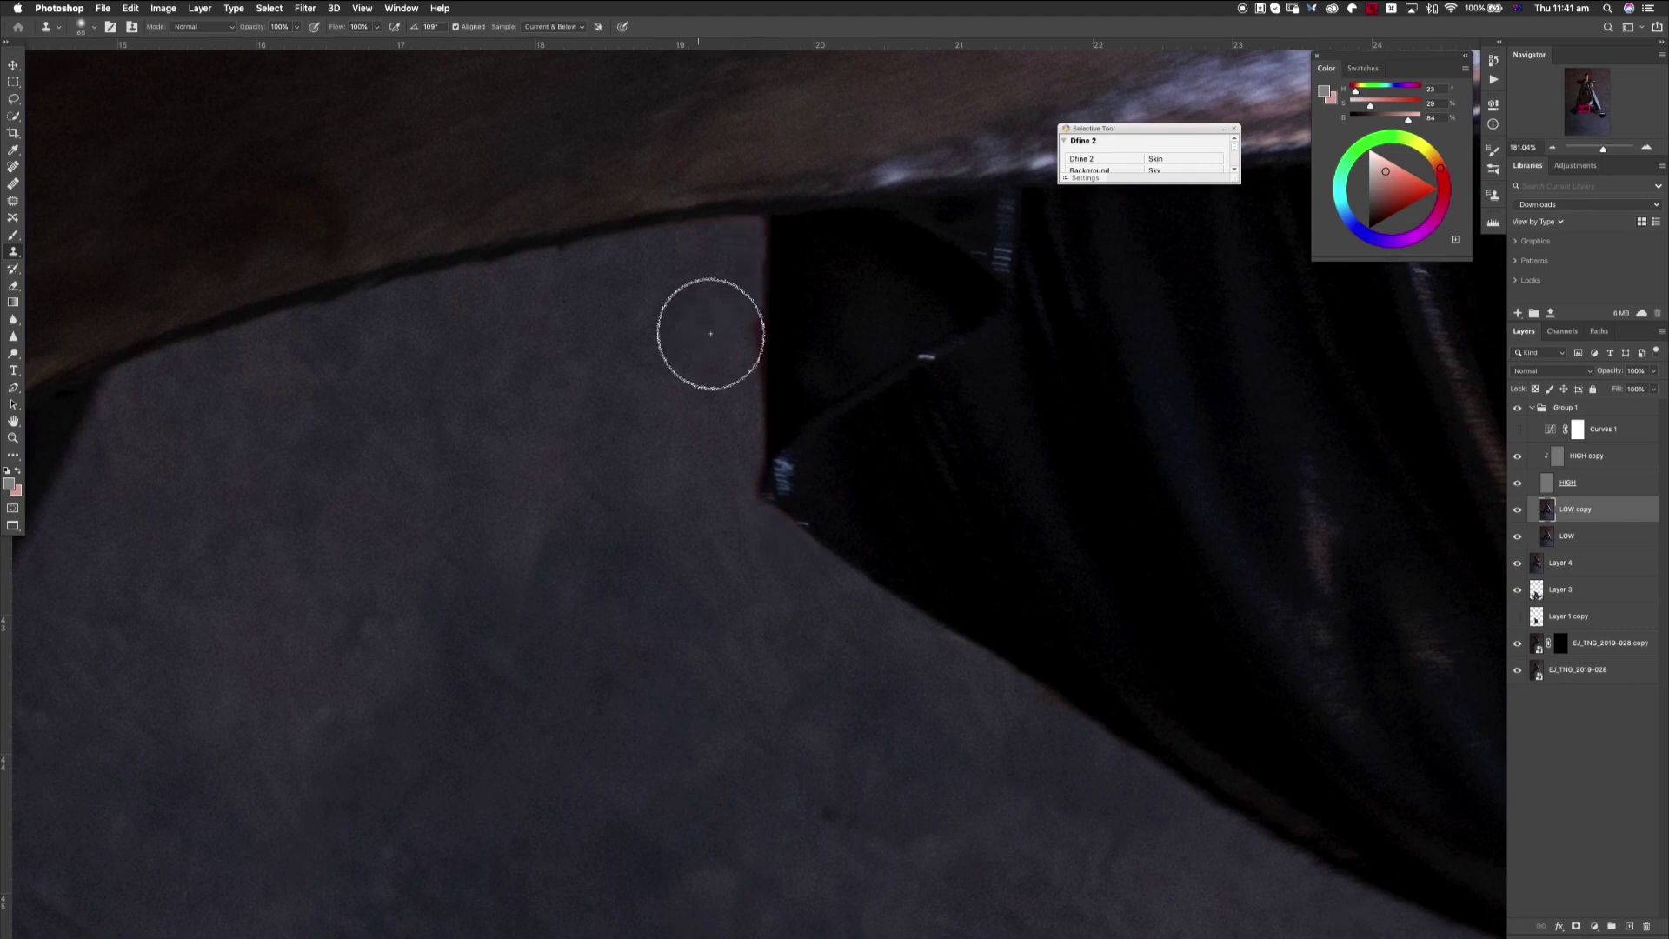
- Even out blotches in the backdrop beside the garment on LOW copy with the Healing Brush
key("super+0")
scroll(900, 423, "up", 5)
key("j")
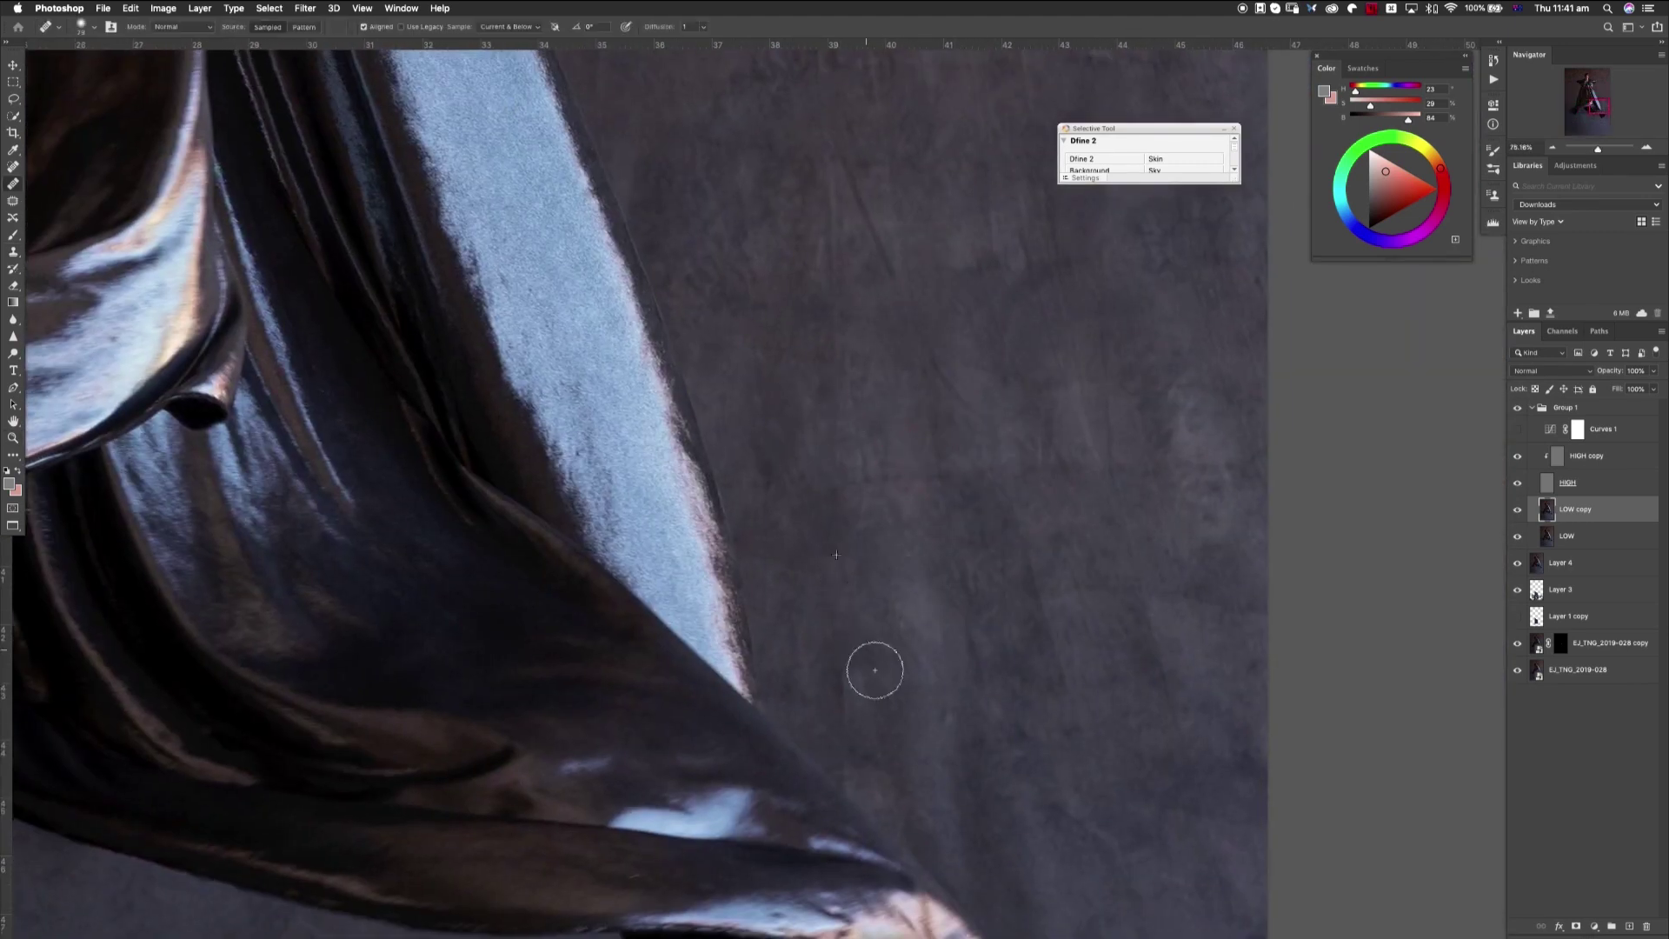
scroll(1096, 416, "right", 4)
scroll(712, 272, "up", 5)
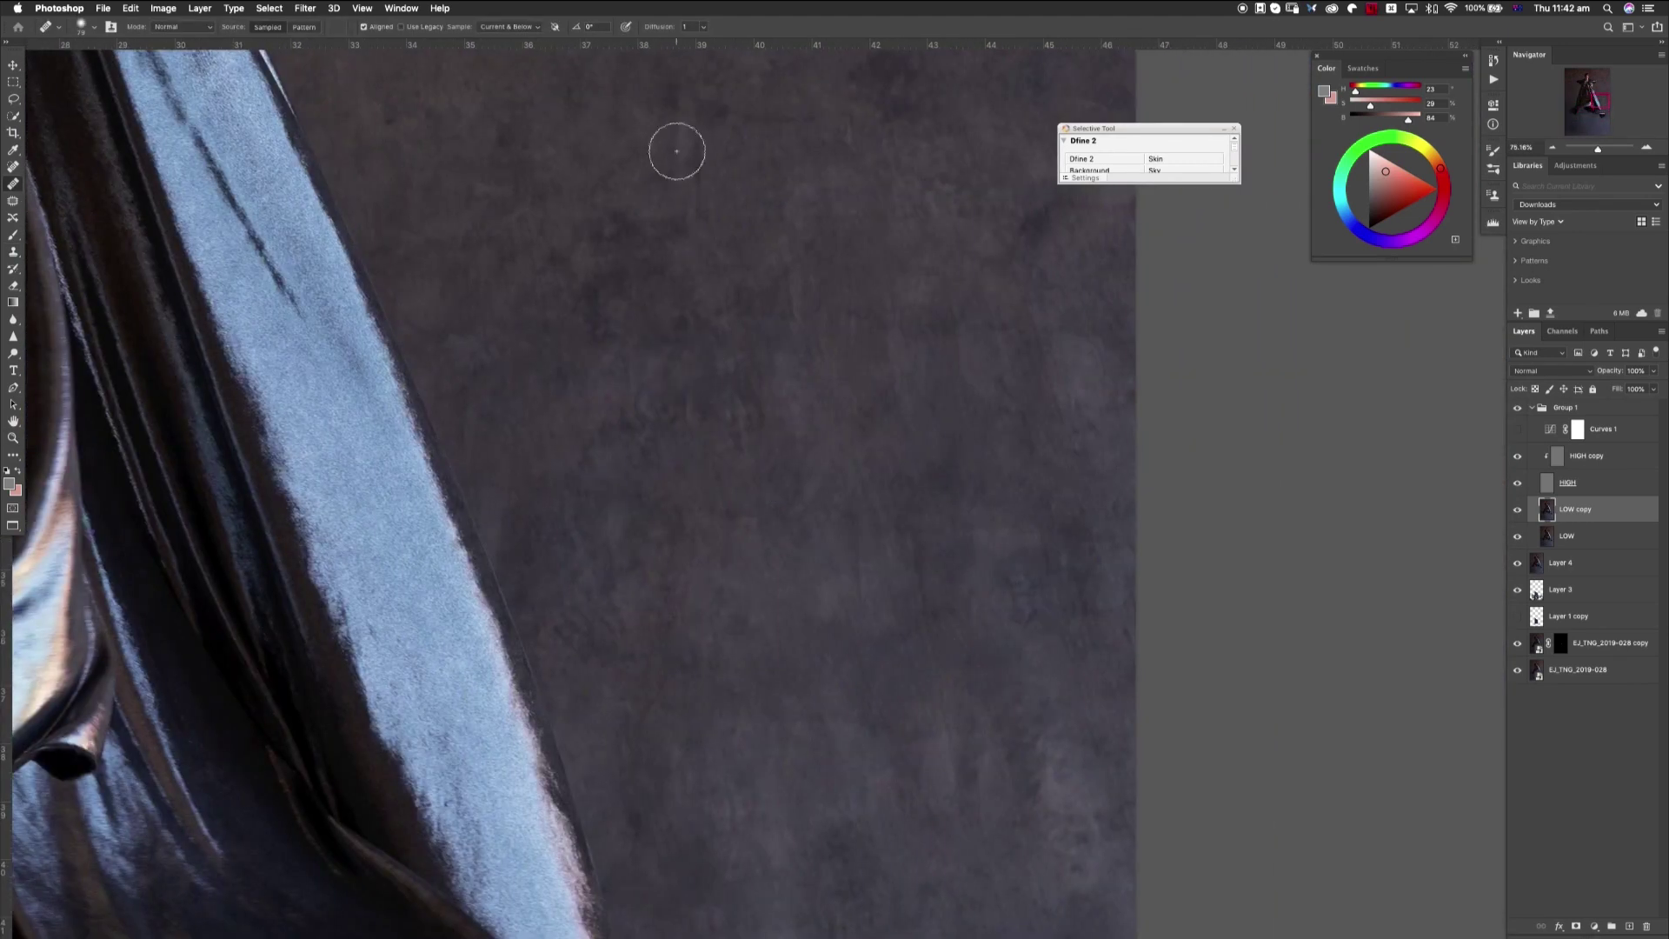
scroll(668, 401, "up", 10)
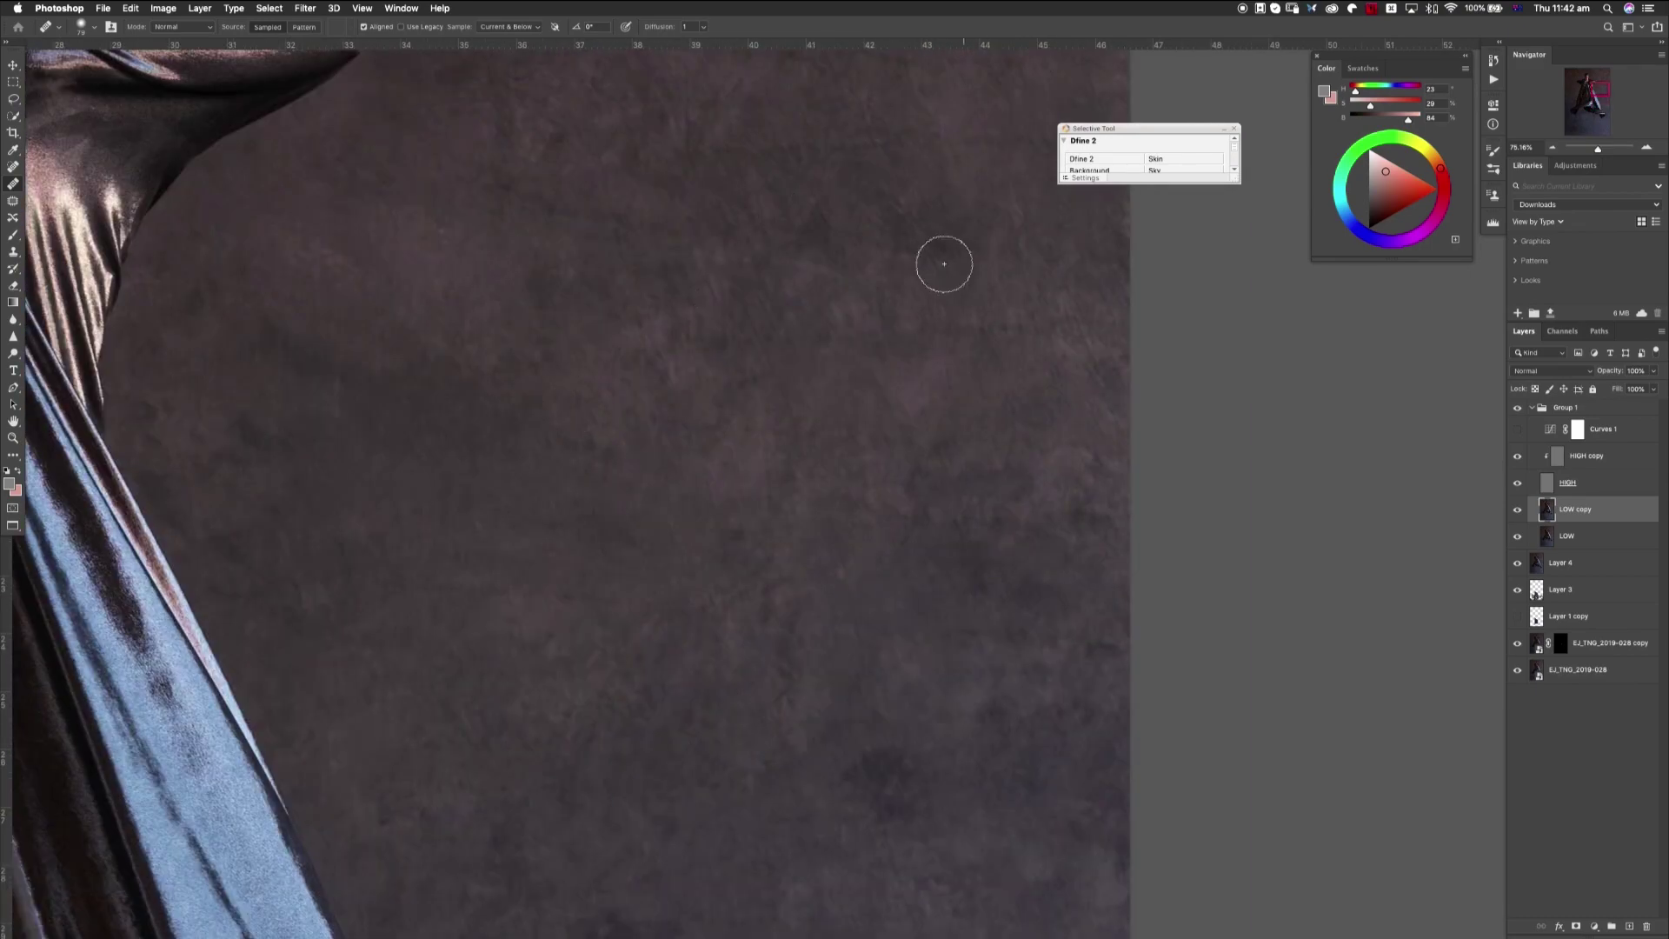
scroll(809, 298, "left", 10)
scroll(402, 182, "down", 10)
scroll(511, 671, "down", 5)
- Blend the bright blue and orange highlight on the curled lower fabric fold on LOW copy with the Mixer Brush
key("z")
scroll(817, 380, "up", 5)
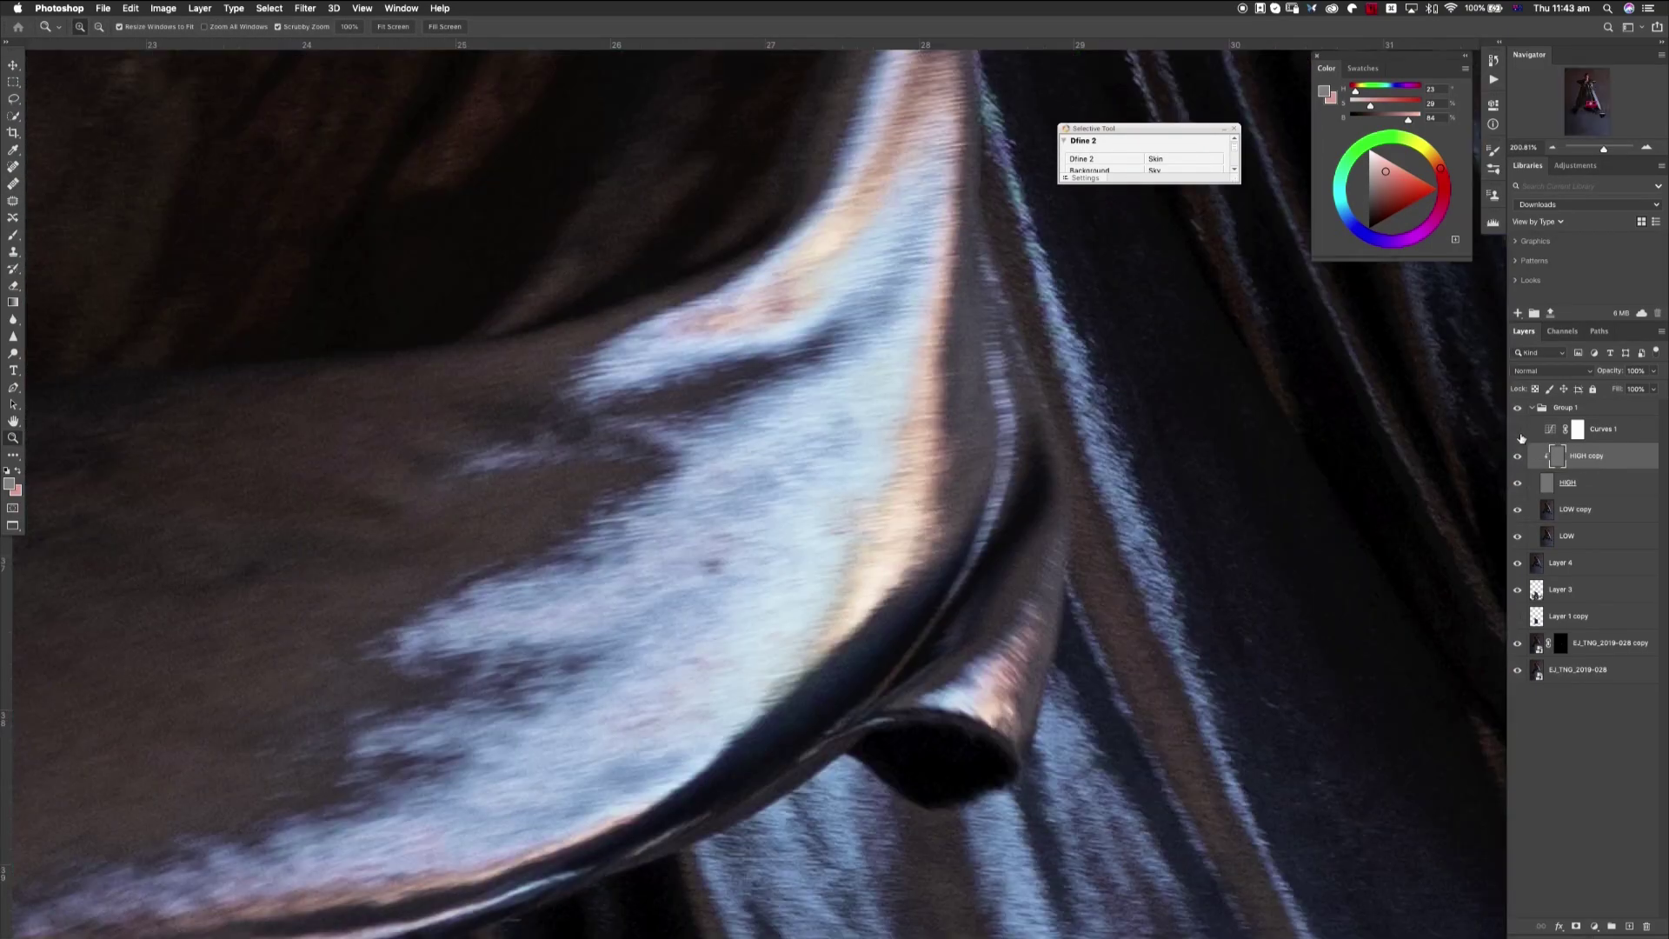
left_click(830, 615)
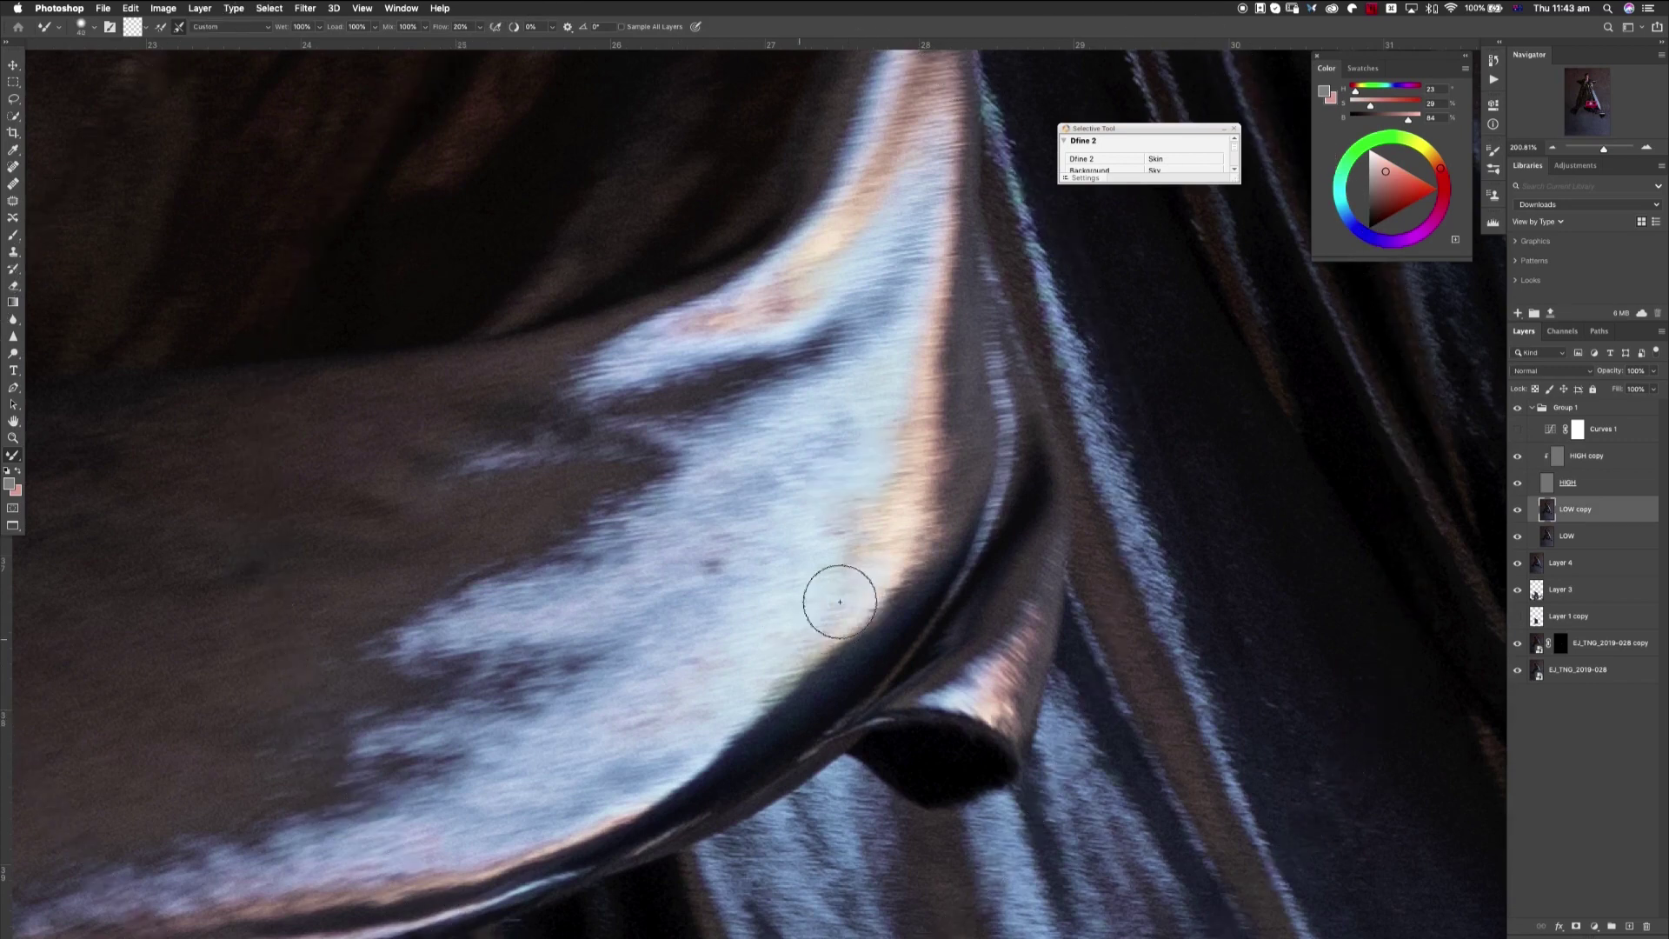
scroll(905, 335, "right", 10)
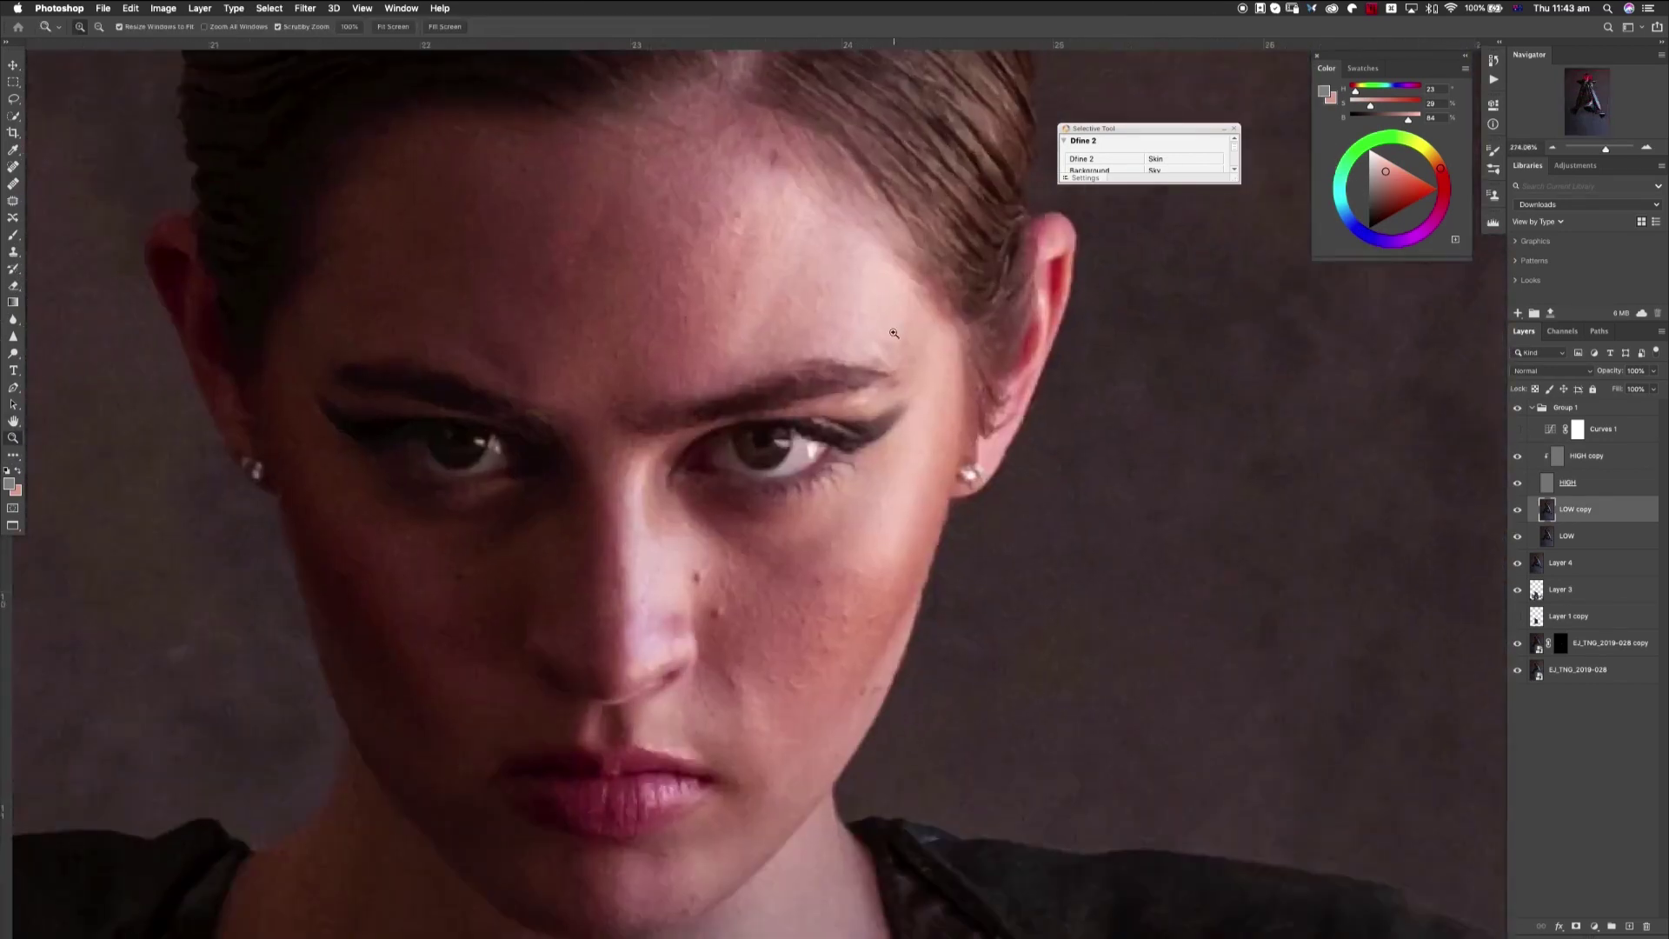
- Clone out skin blemishes on the cheeks and forehead on HIGH copy
scroll(791, 495, "up", 5)
left_click(790, 495, "alt")
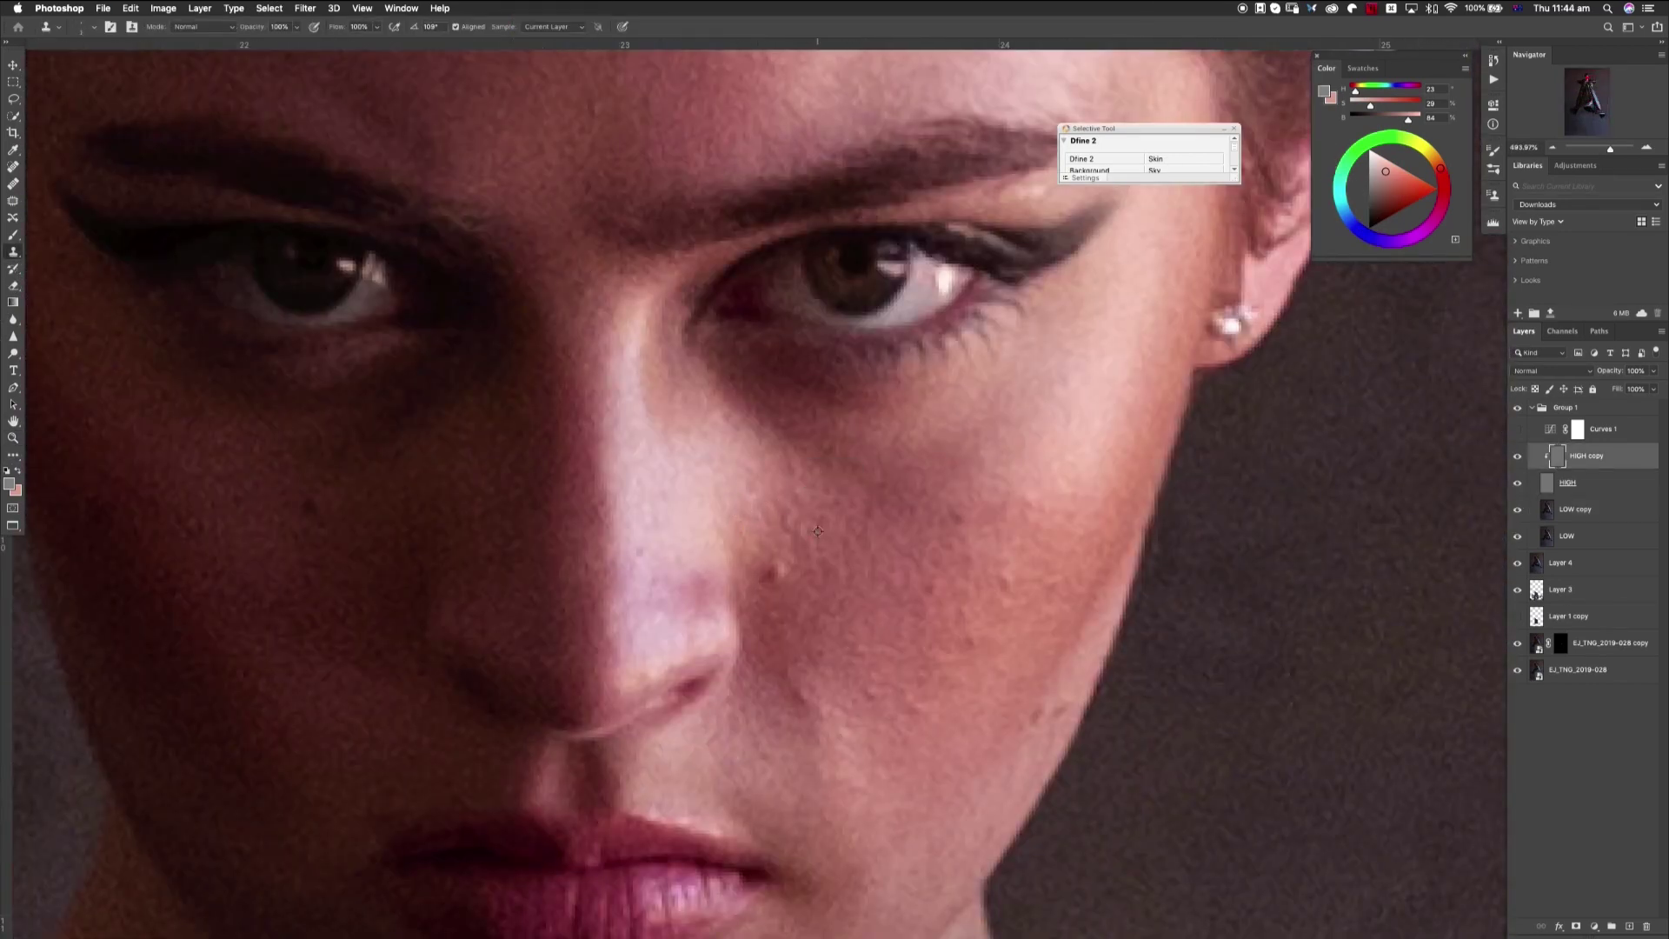
scroll(1027, 633, "up", 15)
scroll(1026, 633, "left", 4)
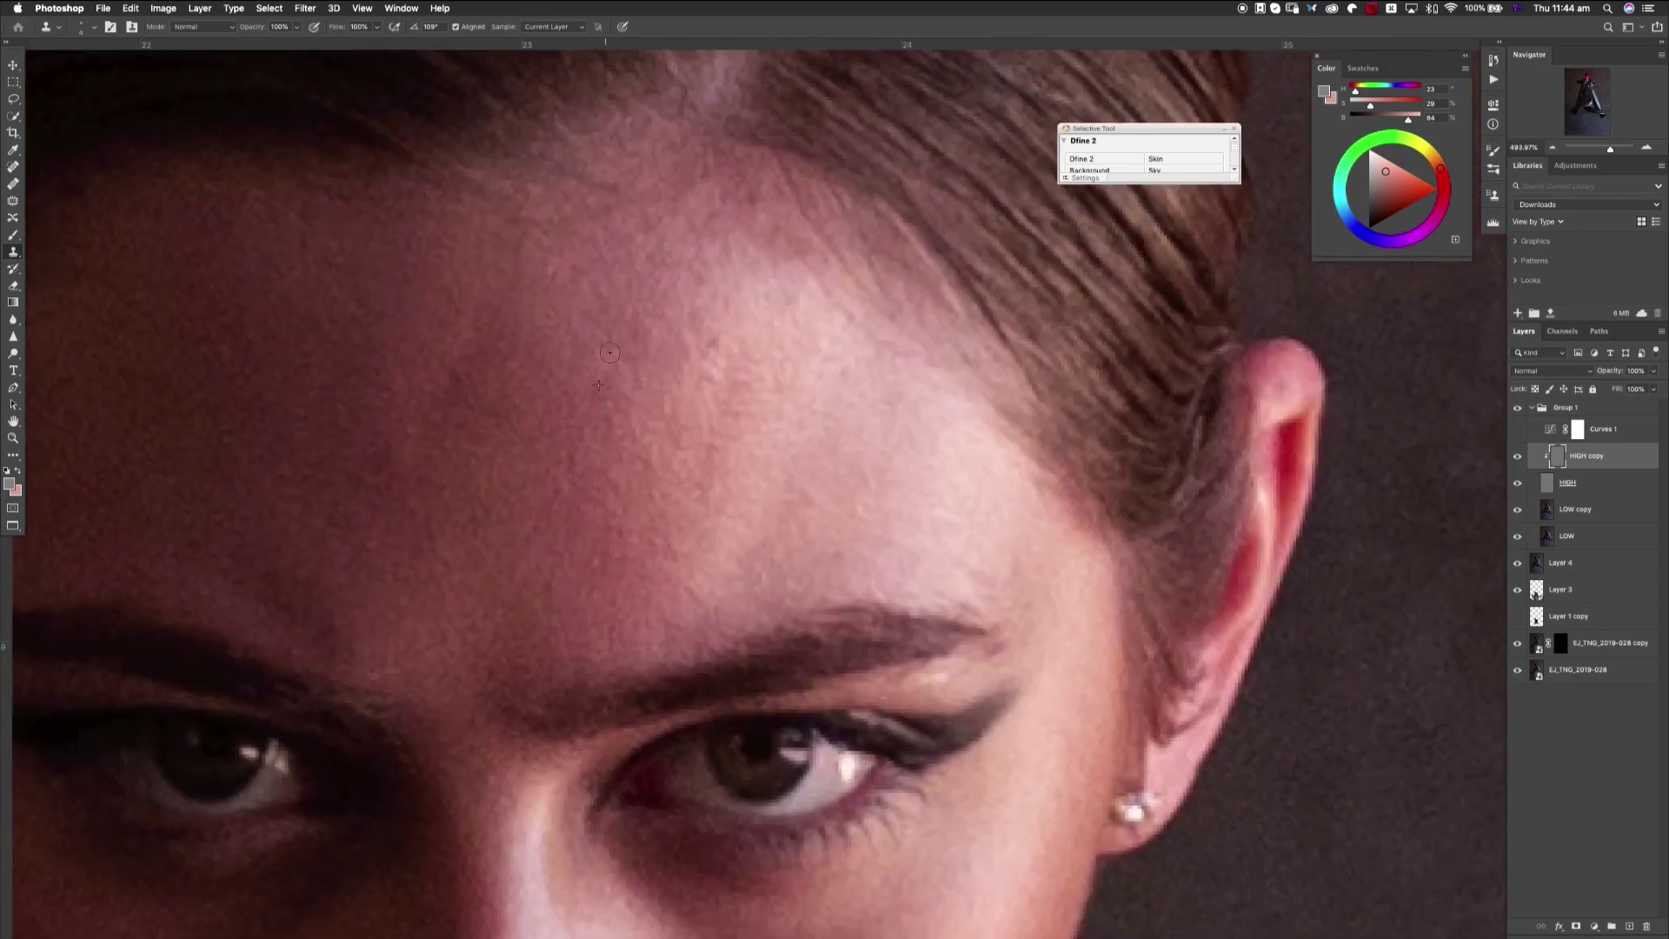
scroll(794, 470, "down", 5)
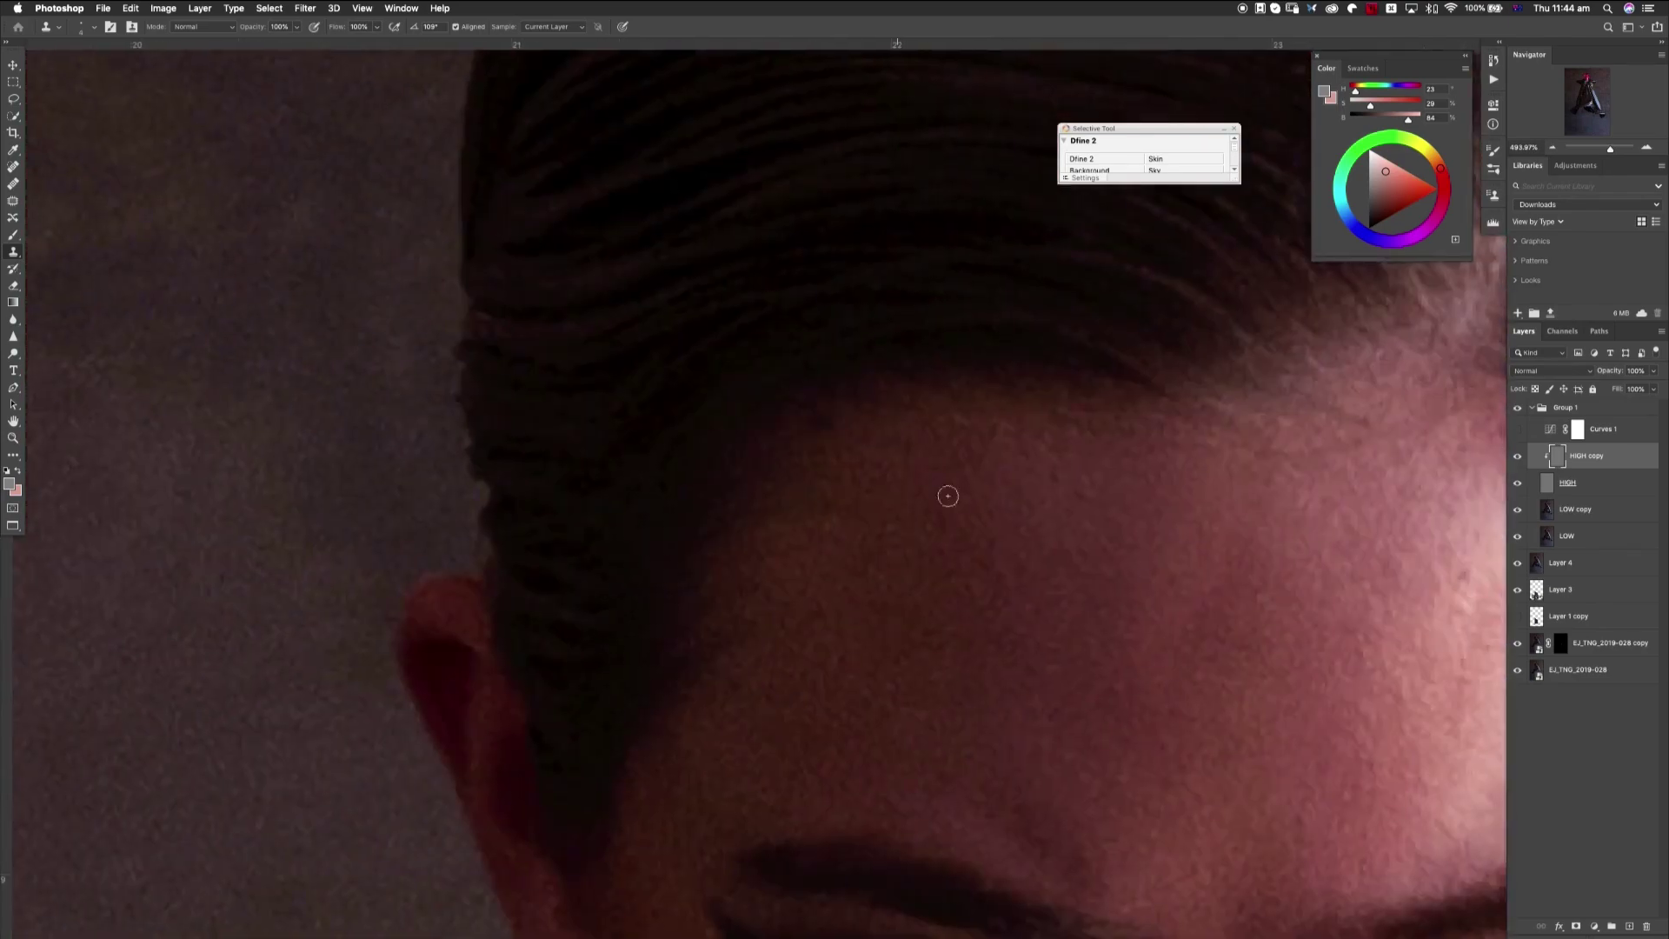
- Smooth the face's uneven skin tones on LOW copy with the Mixer Brush
left_click(823, 361)
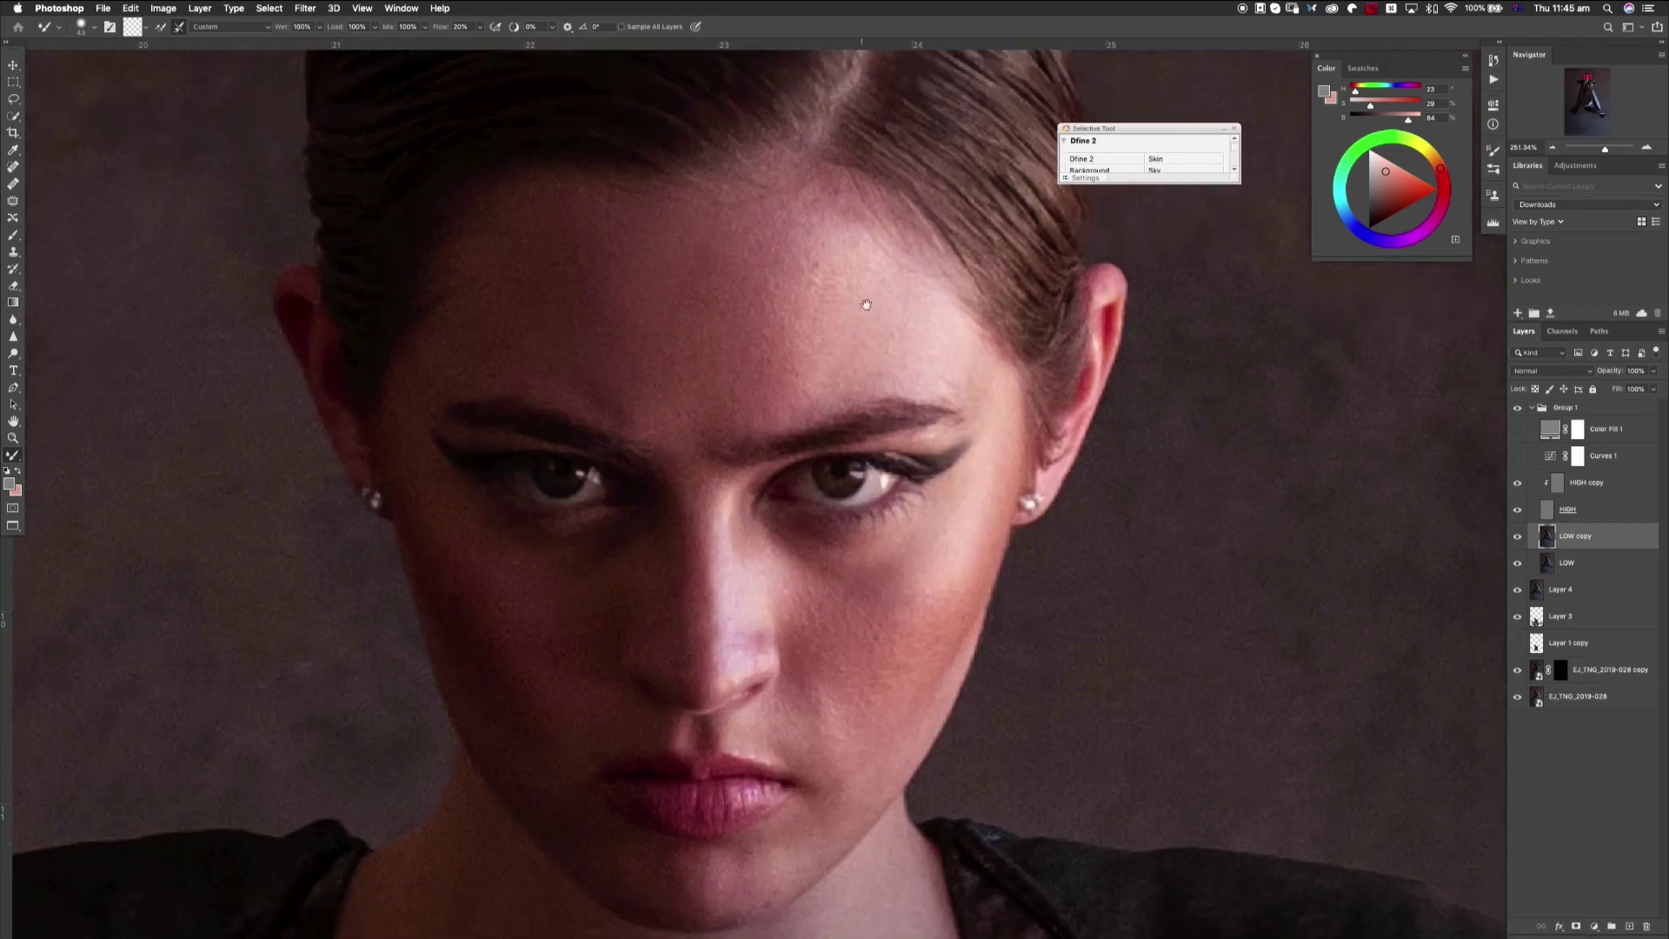
left_click(850, 484)
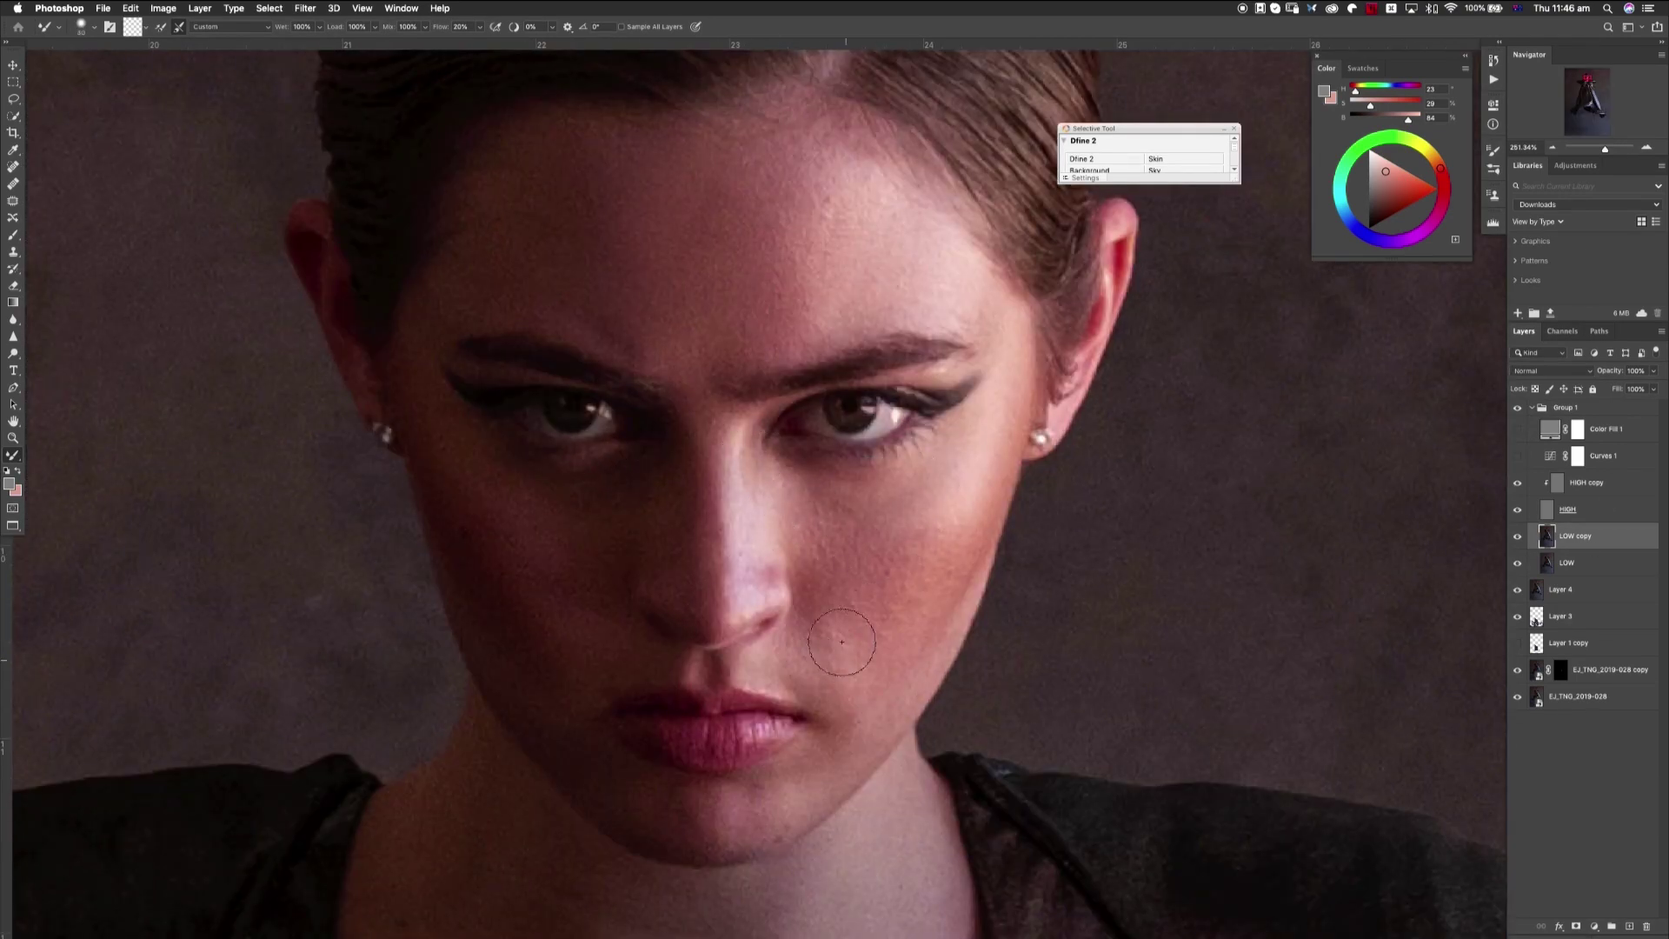
scroll(913, 539, "down", 5)
- Place a 1 cm square skin patch over the neck on a new layer above LOW copy
key("alt+bracketright")
key("alt+bracketright")
key("s")
left_click(14, 83)
key("alt+bracketleft")
key("alt+bracketleft")
left_click(1606, 786)
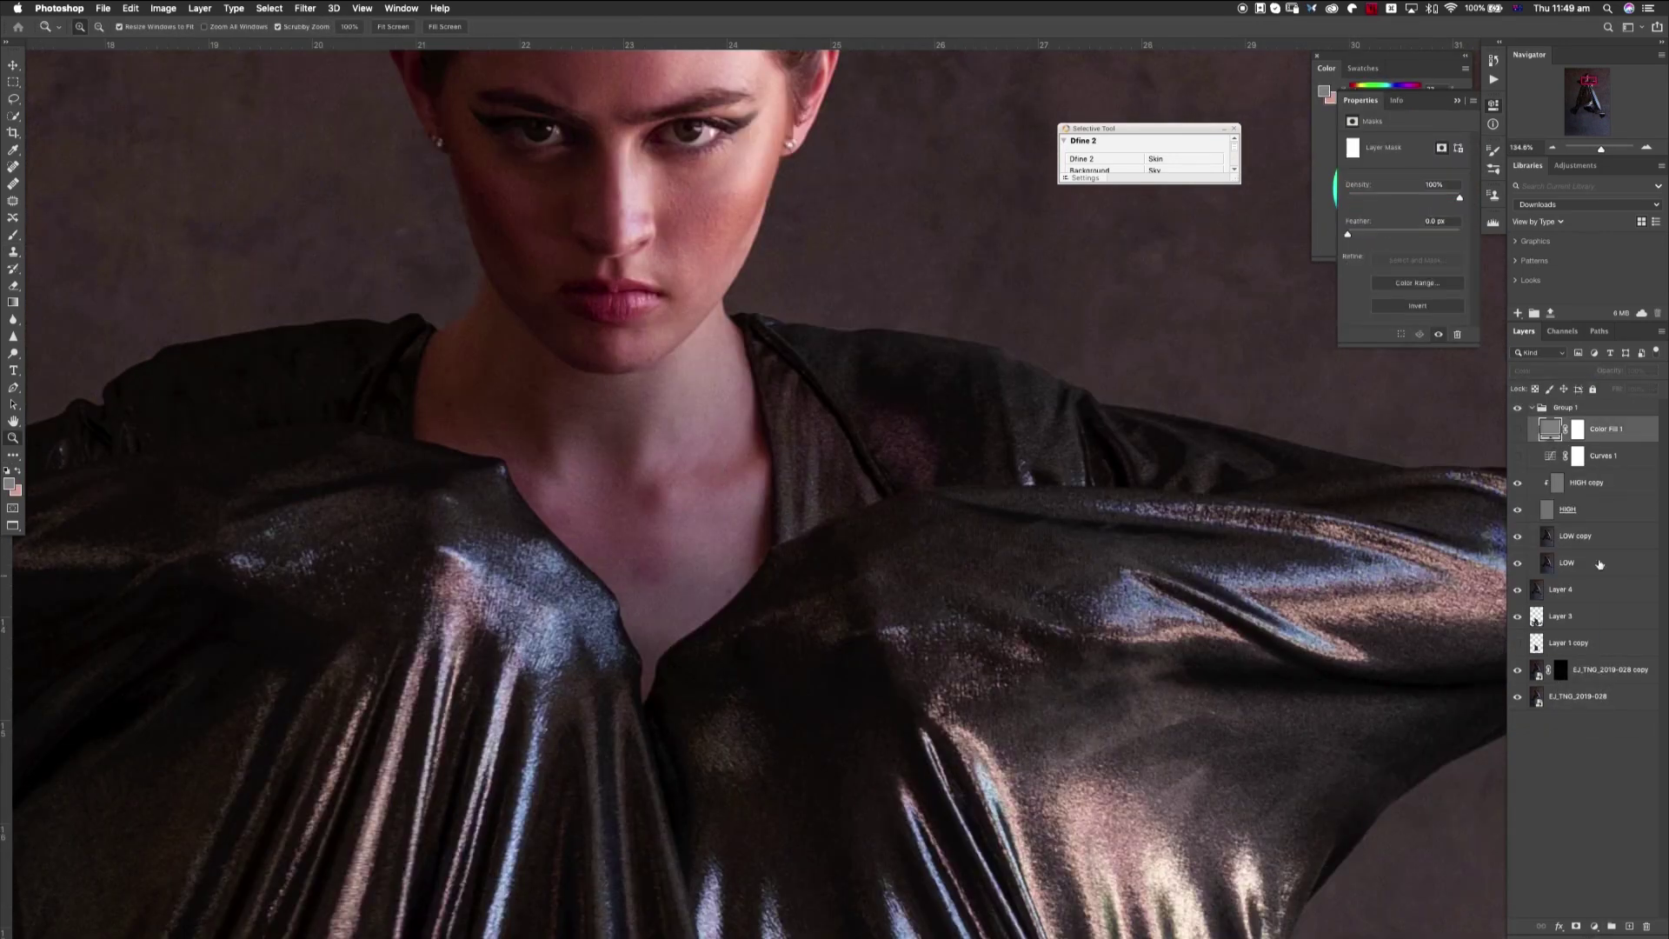
left_click(1552, 370)
left_click(1551, 370)
left_click(13, 83)
- Add a Soft Light Hue/Saturation layer with Hue +28 and paint it onto the neck and chest through a black mask
left_click(1593, 925)
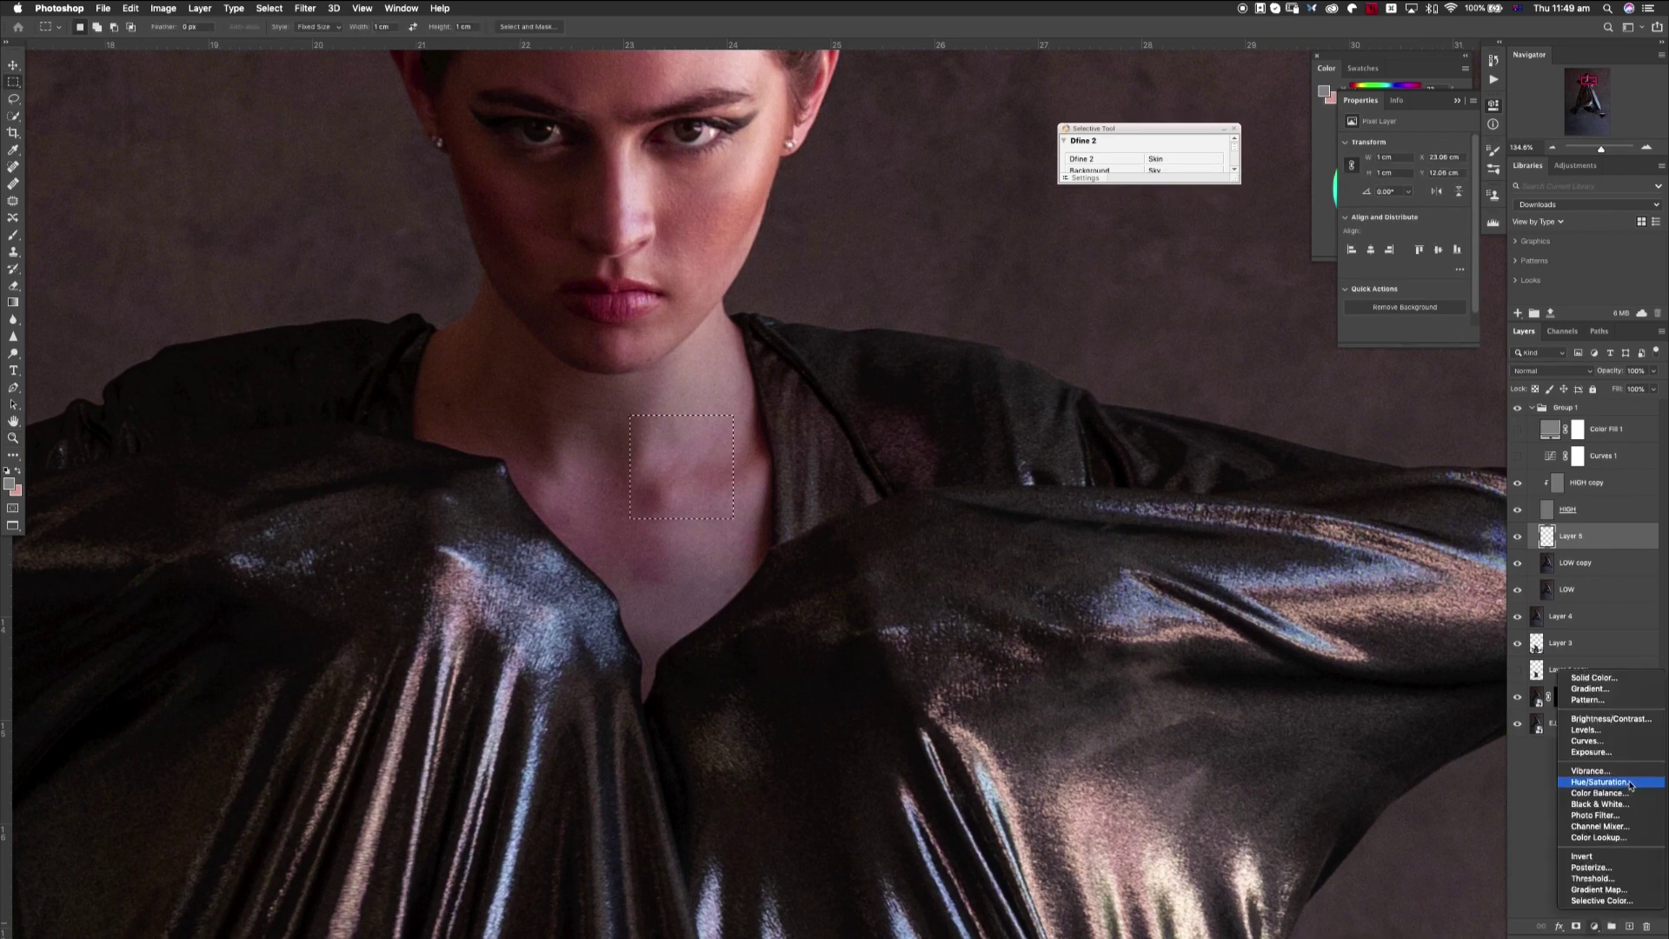
left_click(1552, 370)
left_click(1412, 259)
key("b")
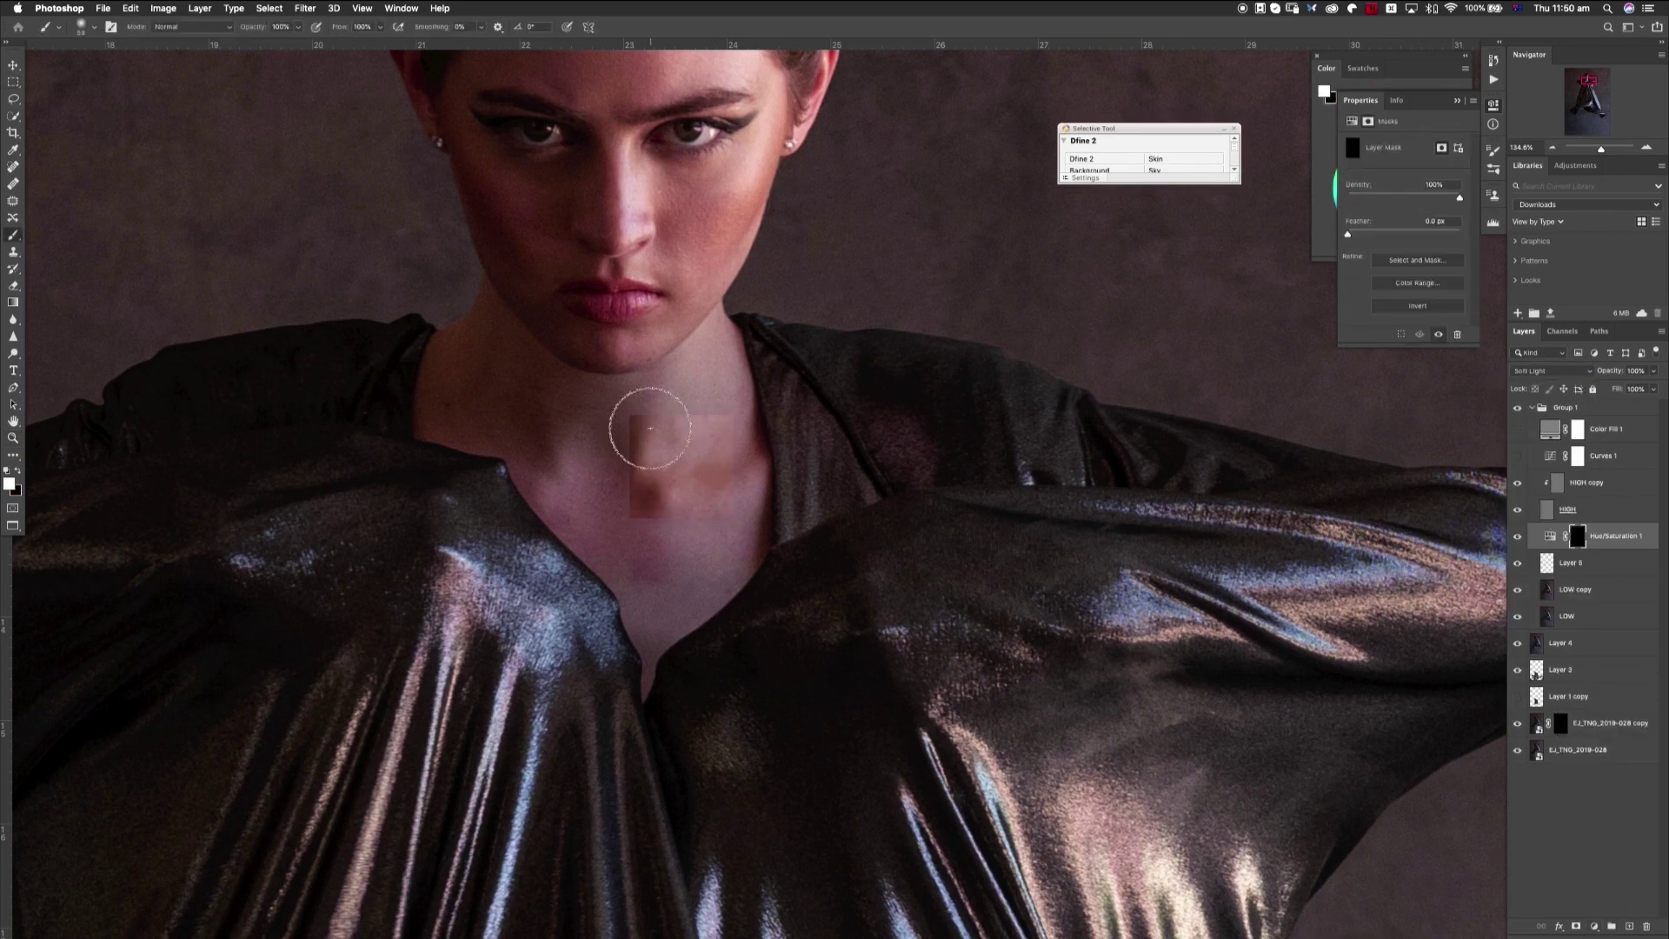
scroll(578, 503, "down", 2)
- Set the Hue/Saturation layer's Lightness to +31 and refine its mask with black along the collar
left_click(1550, 536)
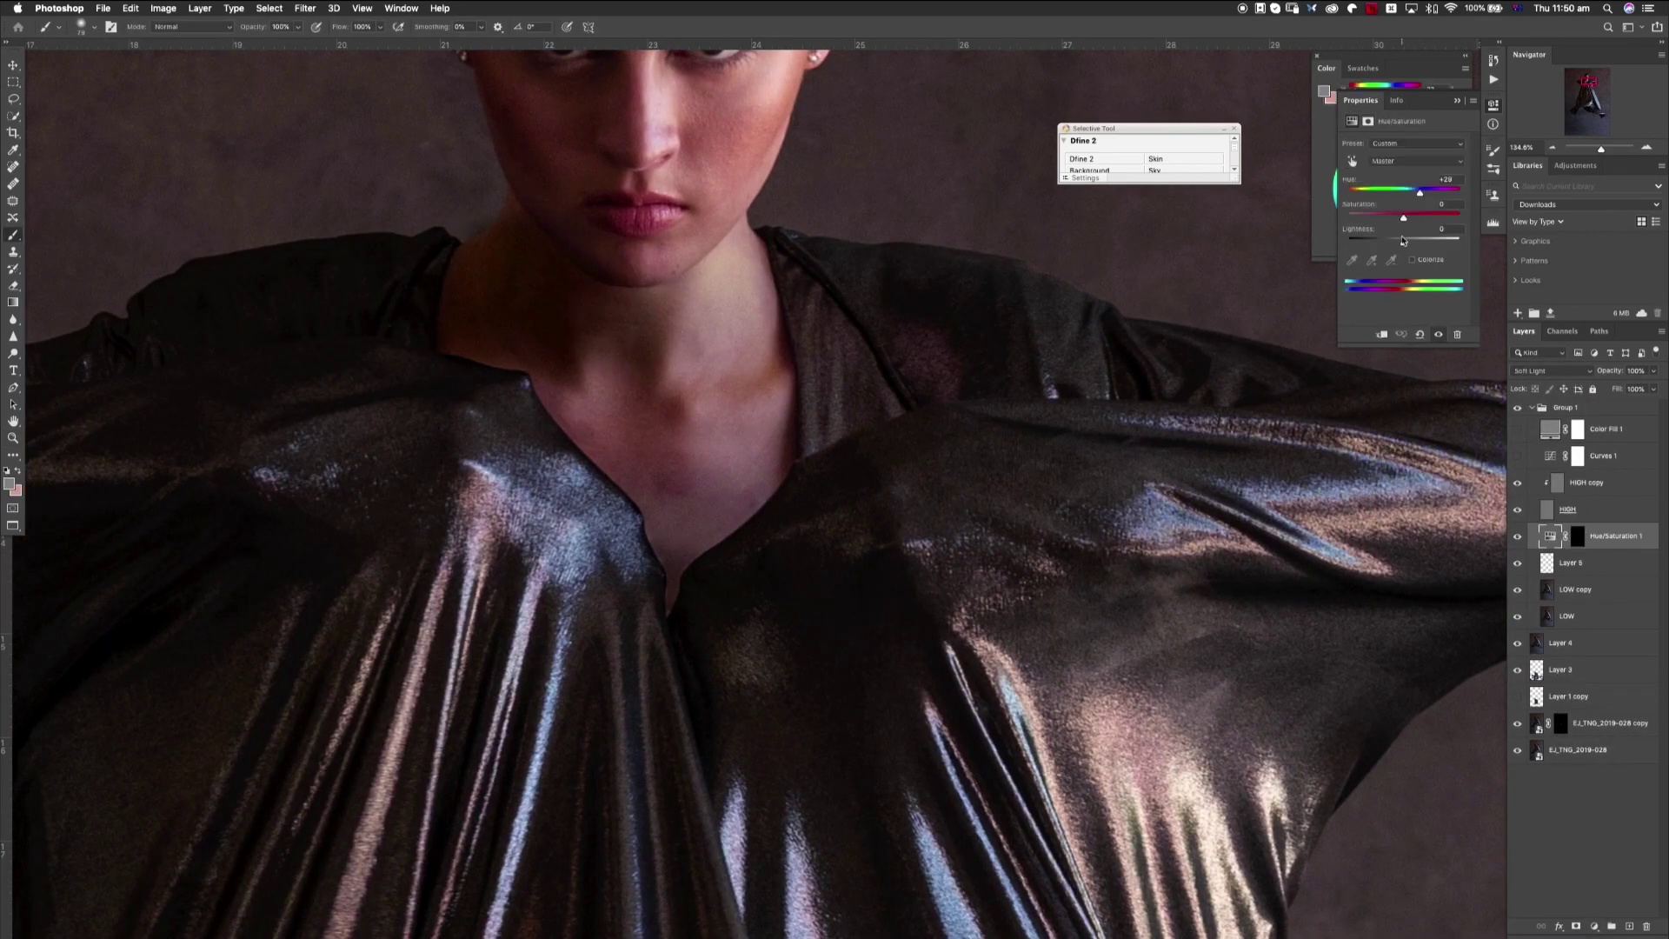
left_click_drag(1424, 244, 1419, 244)
key("ctrl+backslash")
key("d")
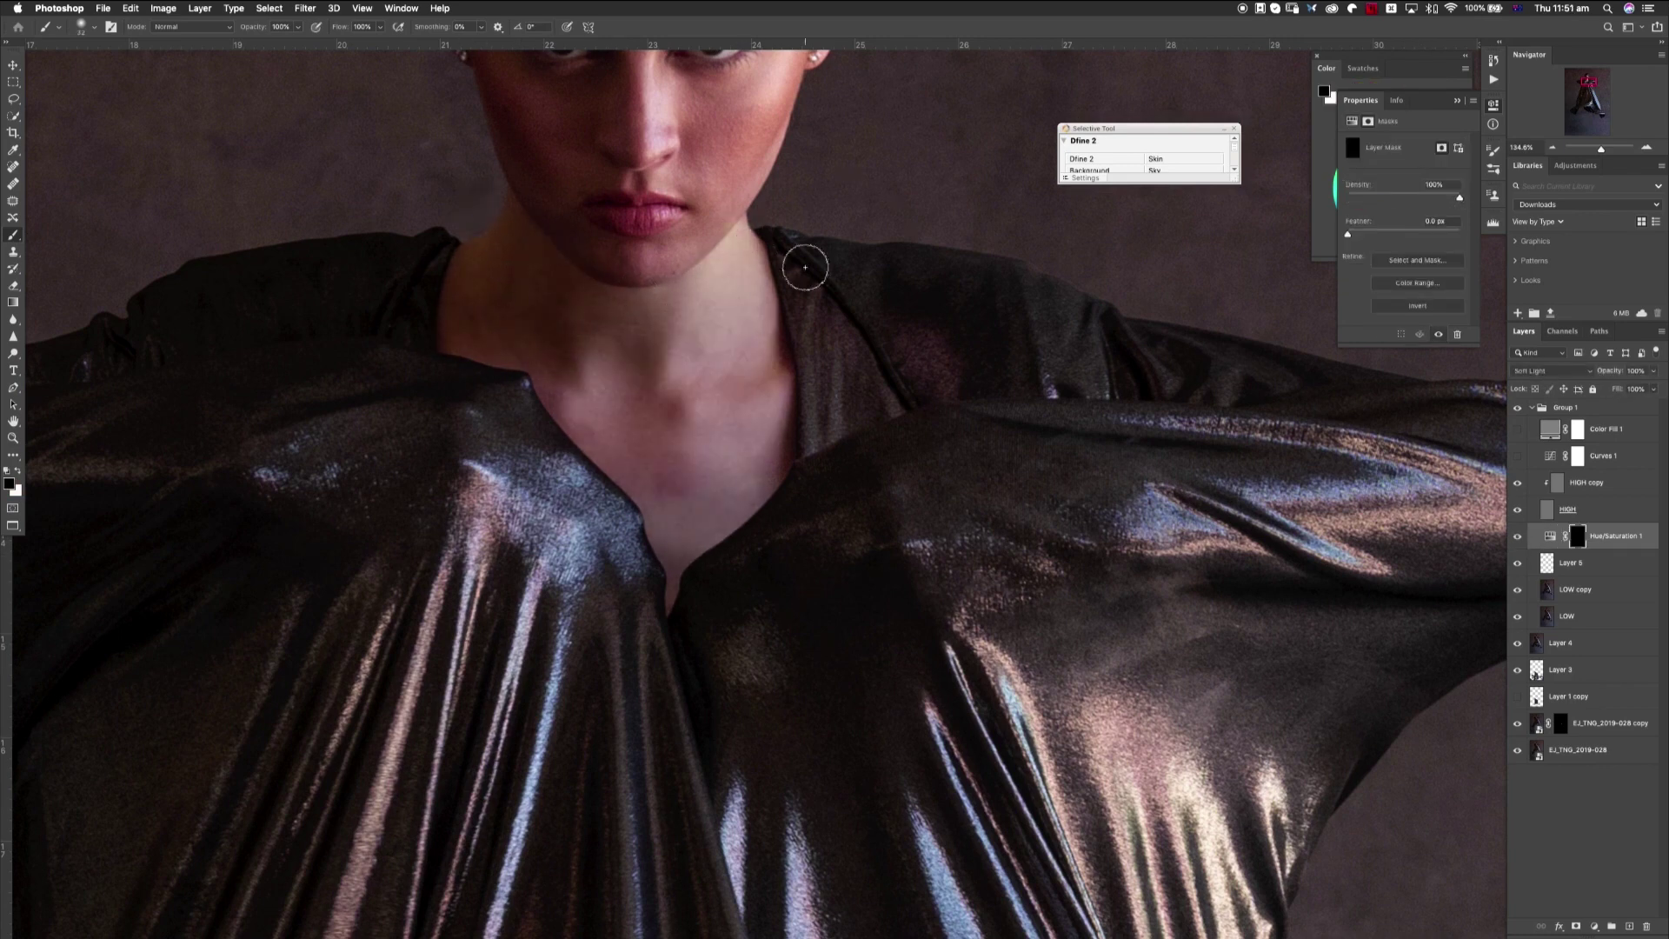
scroll(690, 581, "up", 2)
key("z")
left_click(1550, 536)
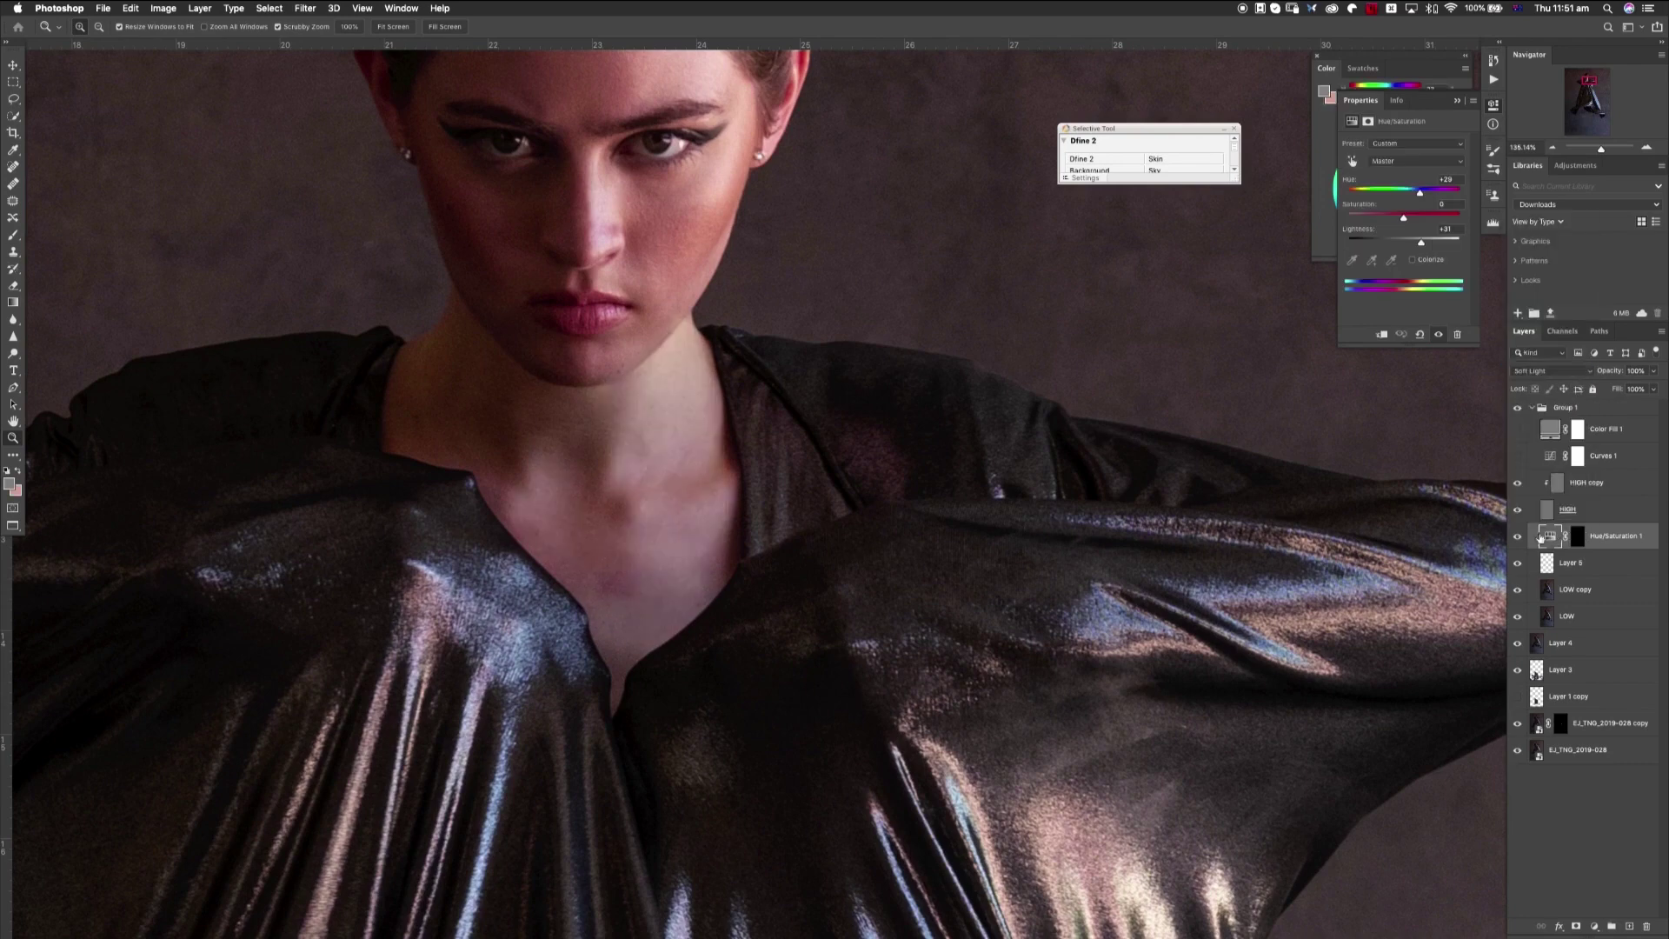
- Blend the chest and neck skin tones on LOW copy with the Mixer Brush
left_click(1575, 589)
key("b")
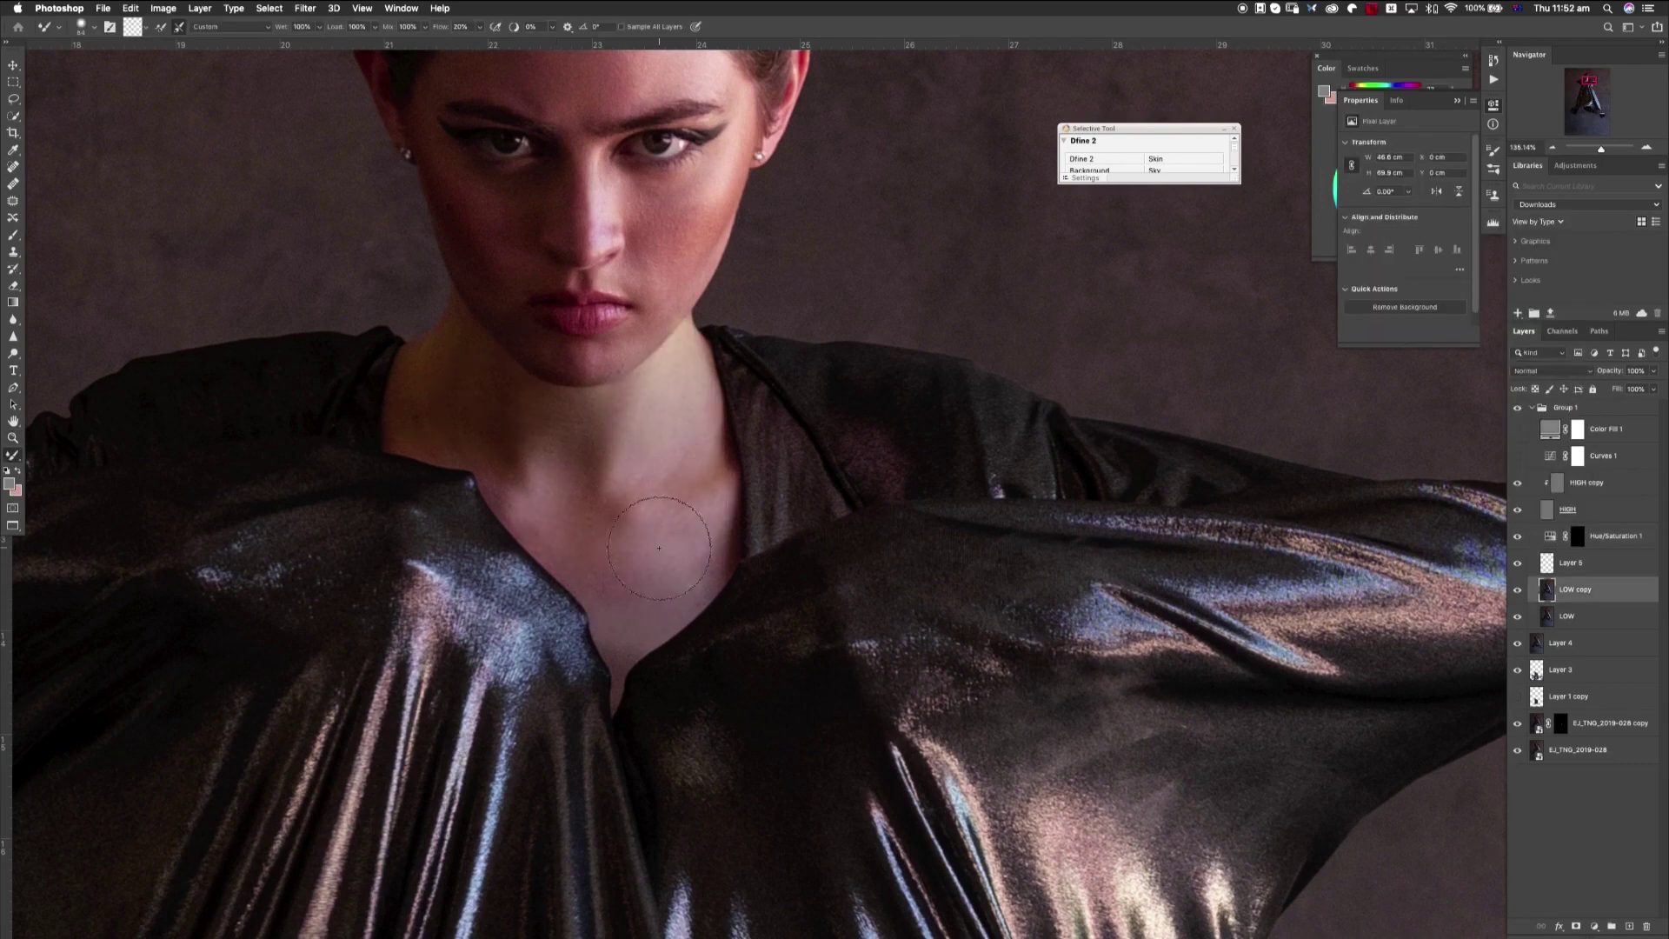
scroll(640, 527, "up", 3)
- Touch up the Hue/Saturation layer's mask over the neck with the Brush at an adjusted flow
left_click(1575, 535)
key("shift+b")
left_click(380, 27)
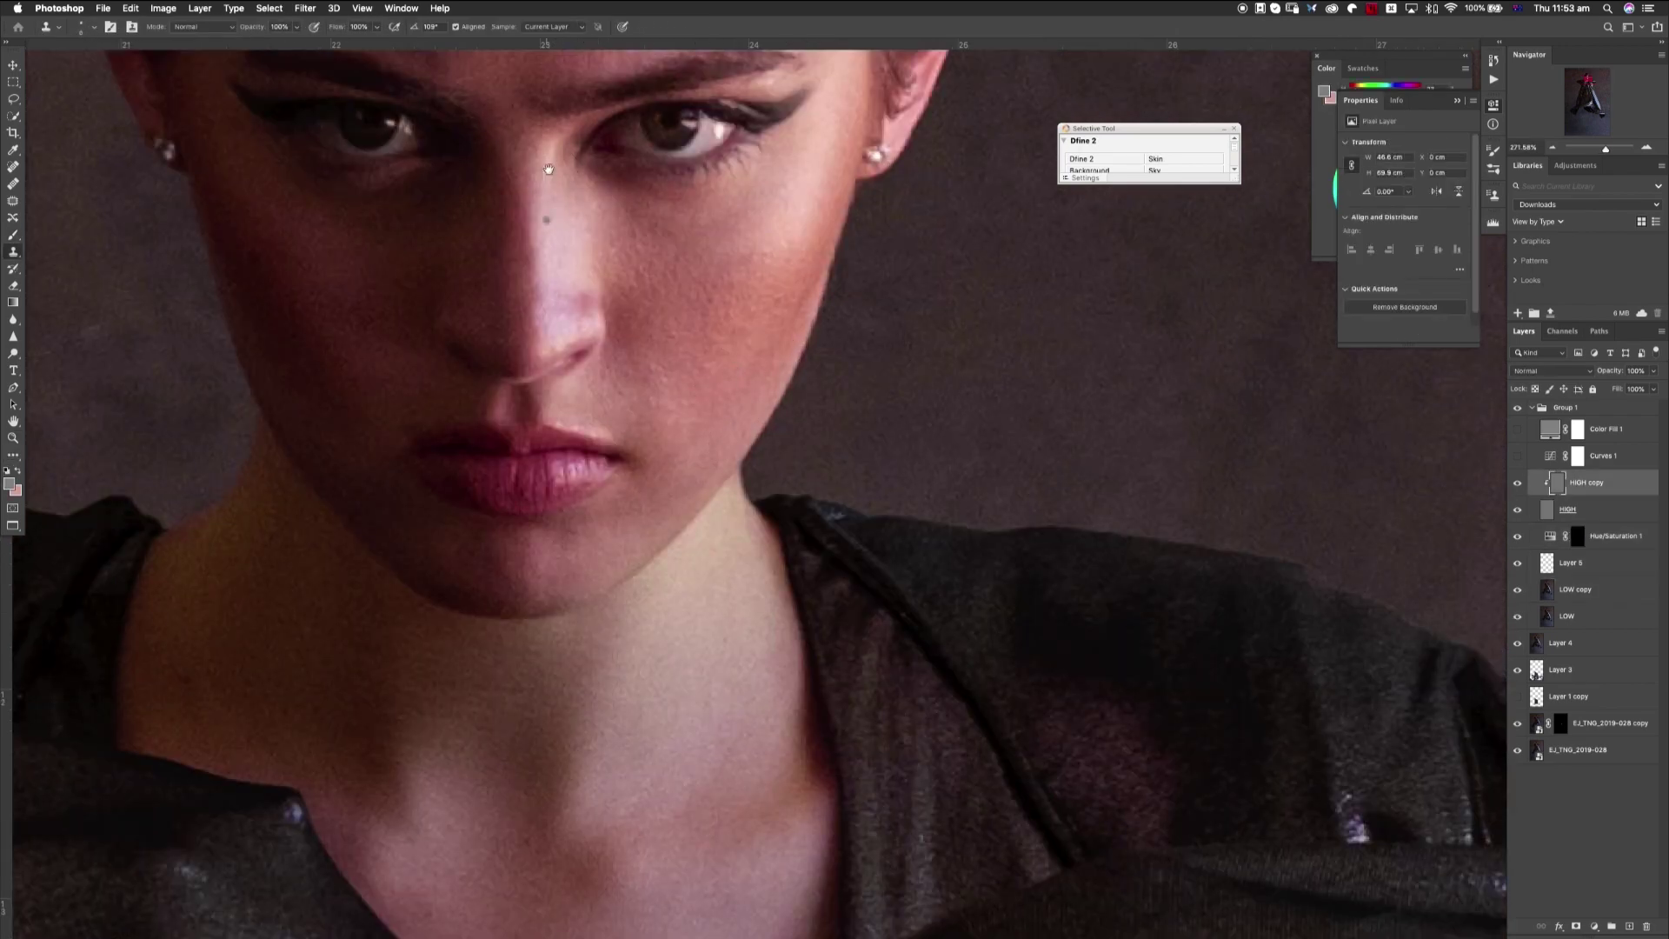
scroll(549, 168, "down", 10)
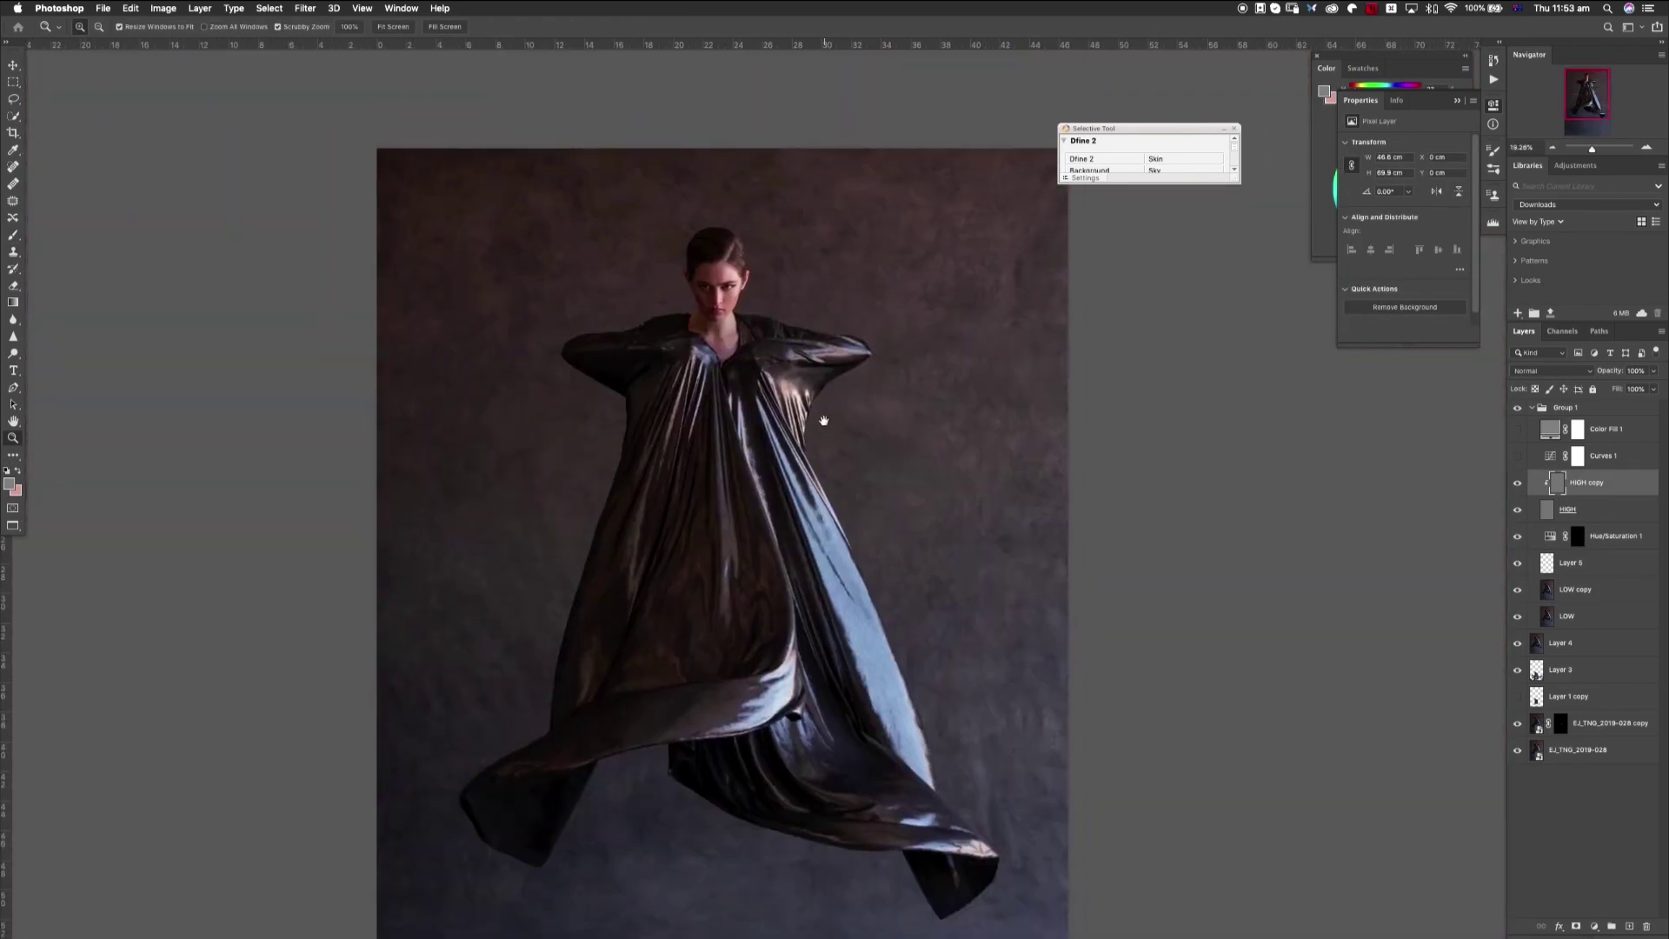
scroll(812, 426, "down", 2)
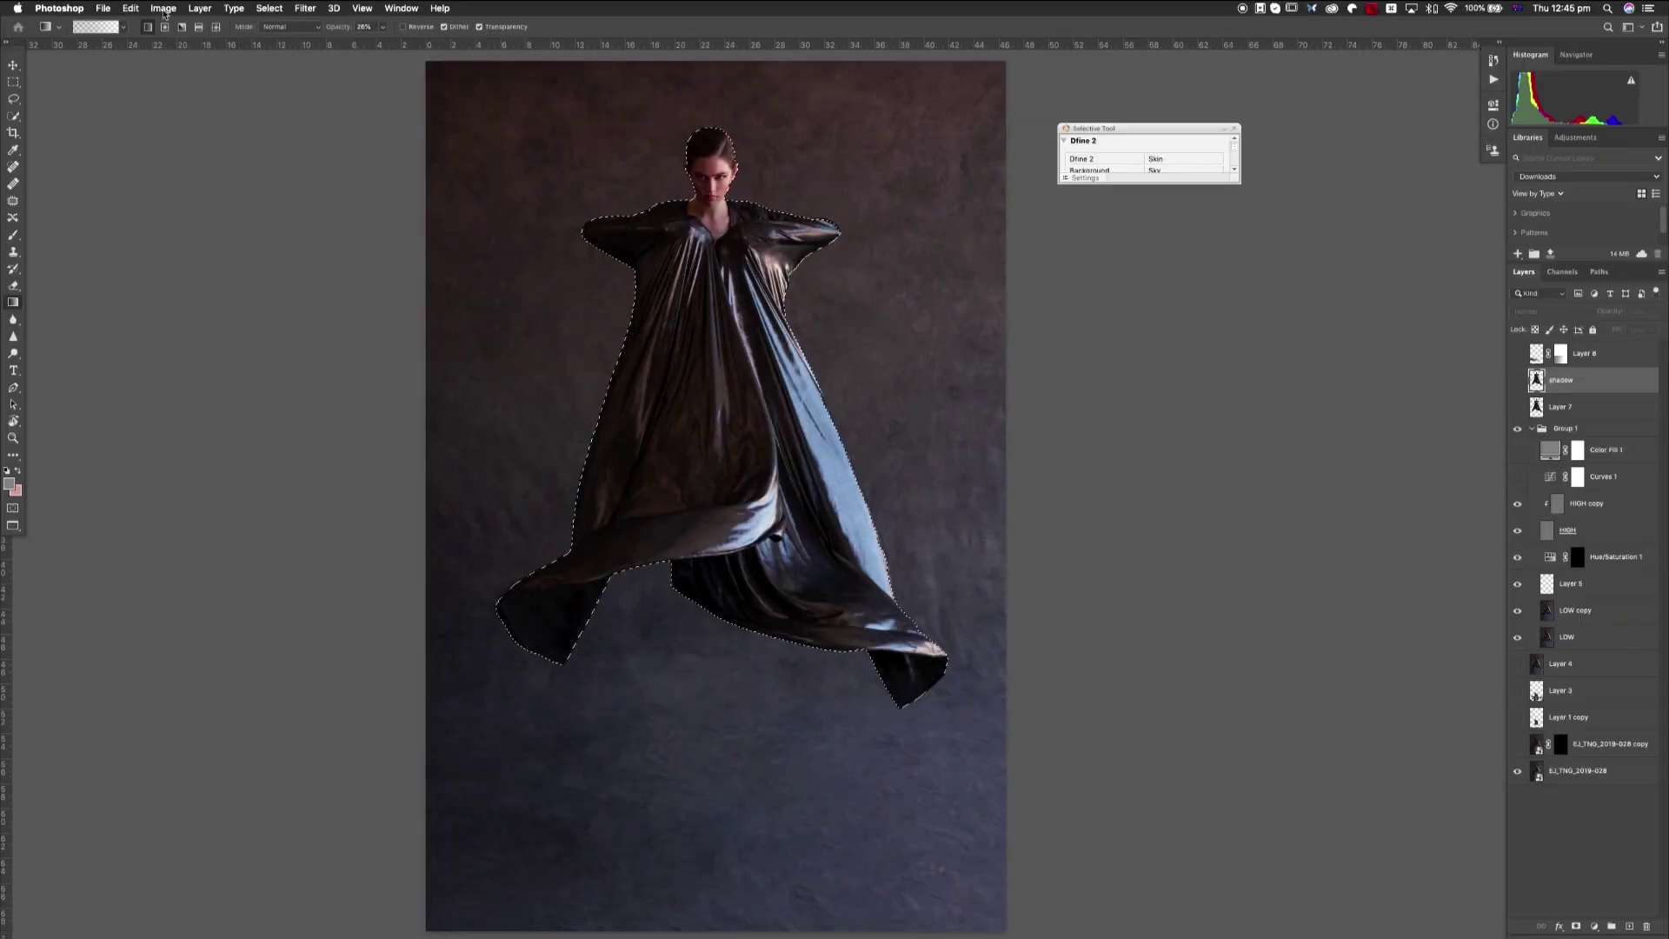
- Fill the figure-shaped selection on the shadow layer with black at 100% opacity in Normal mode
left_click(130, 8)
left_click(148, 309)
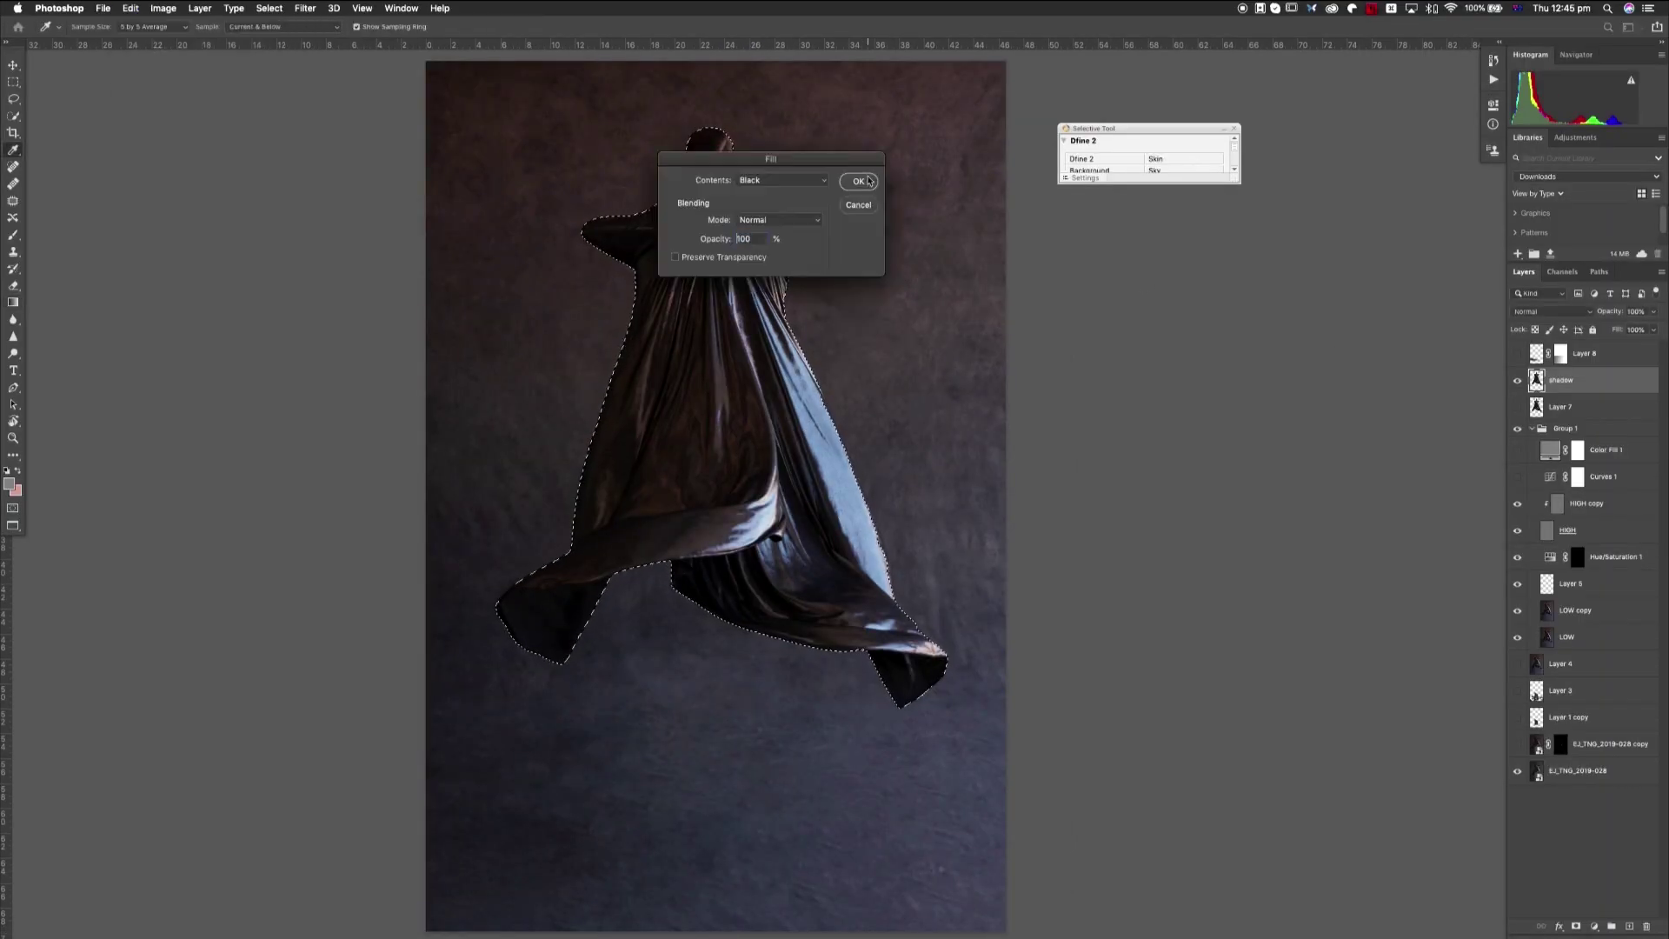
left_click(864, 175)
- Transform and warp the black silhouette into a flattened cast shadow on the floor below the figure
key("super+t")
right_click(812, 387)
left_click(903, 589)
right_click(857, 506)
left_click(950, 715)
left_click_drag(647, 539, 576, 617)
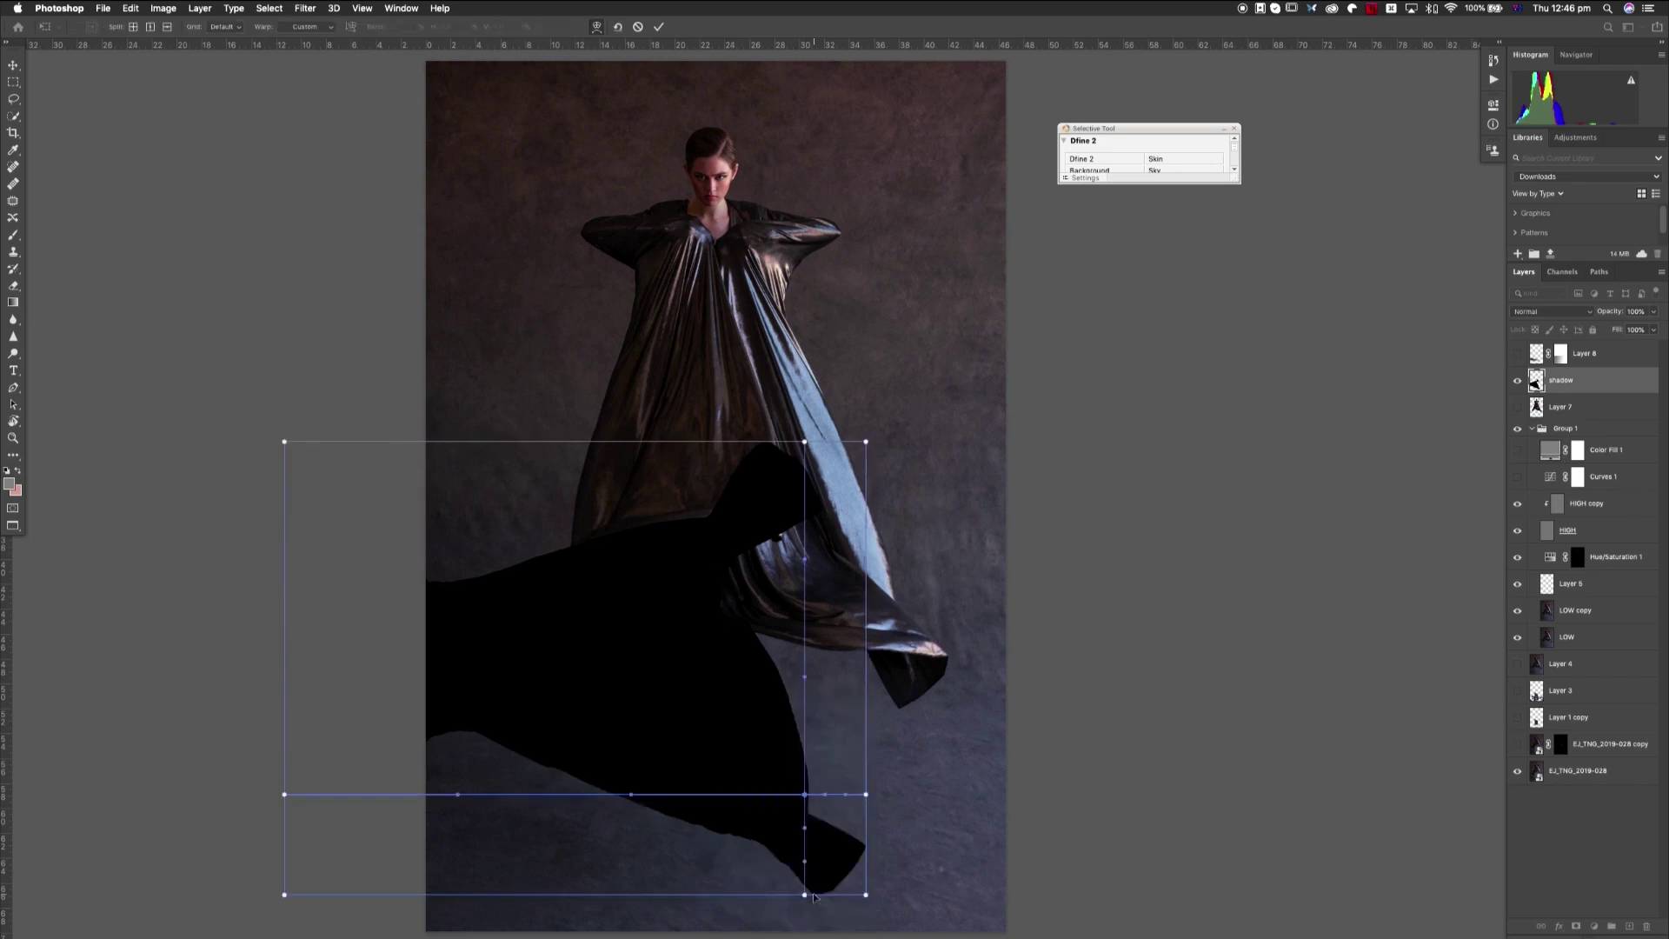
left_click_drag(765, 539, 612, 664)
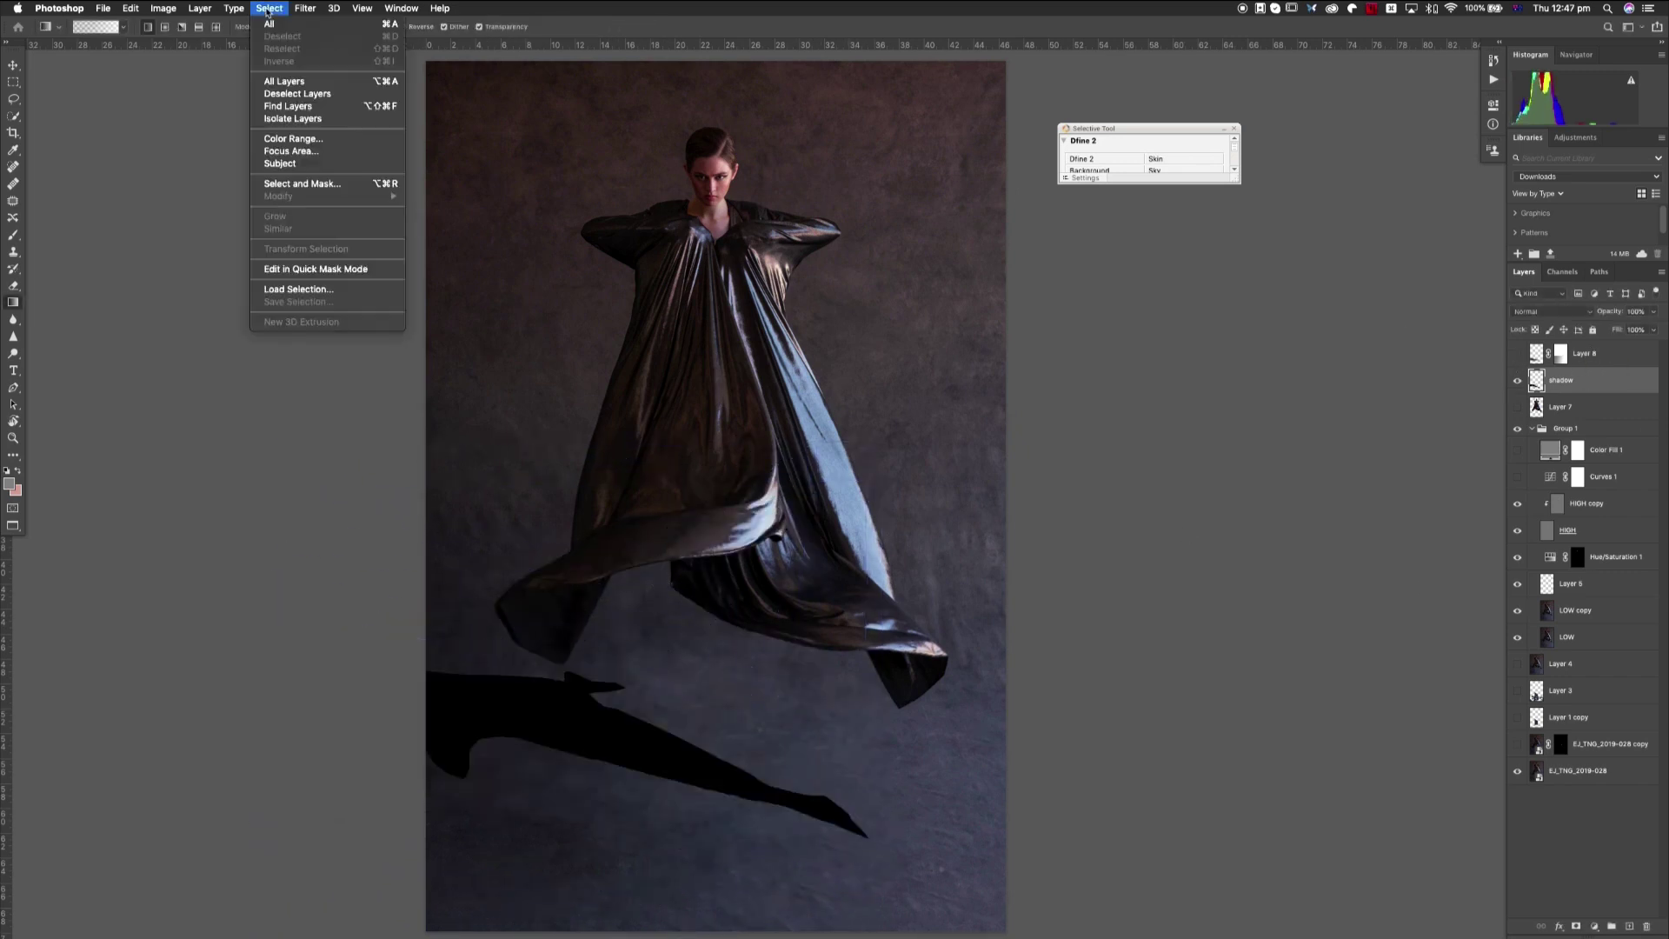
- Show Layer 8 and delete the shadow layer together with Layer 7
left_click(296, 69)
left_click(969, 231)
left_click(1583, 355)
left_click(1584, 384)
left_click(1560, 406, "shift")
key("Delete")
- Clone out the specks on the lower-right part of the backdrop on HIGH copy with the Clone Stamp
key("z")
left_click(1027, 398, "alt")
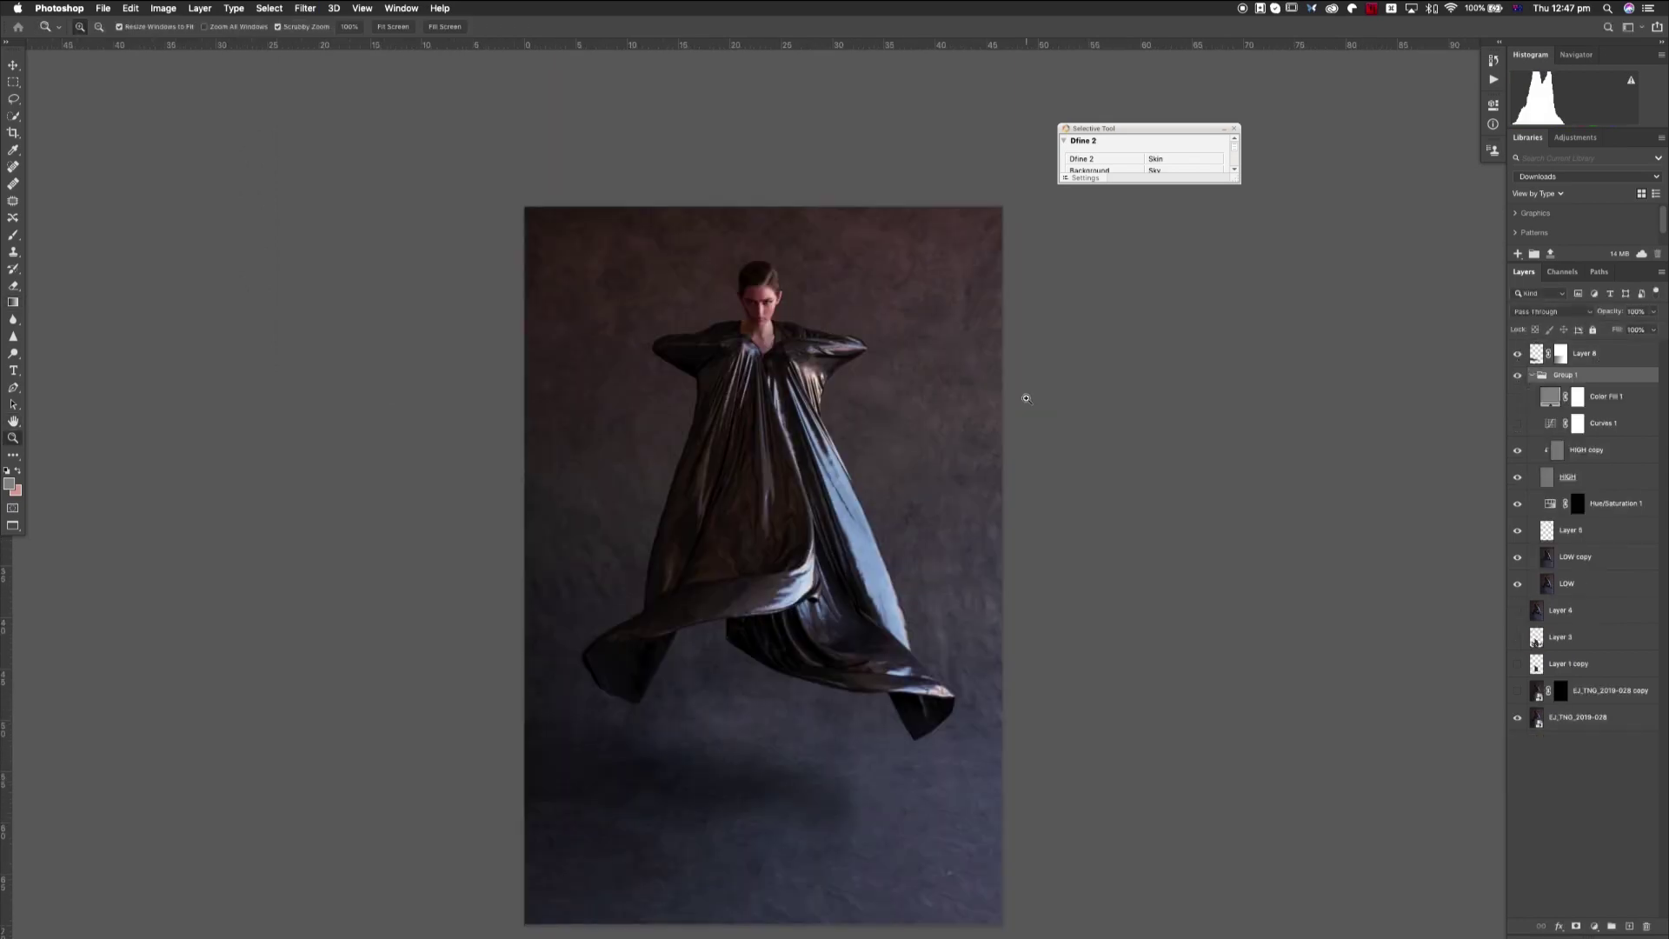
left_click(817, 739)
left_click(869, 825)
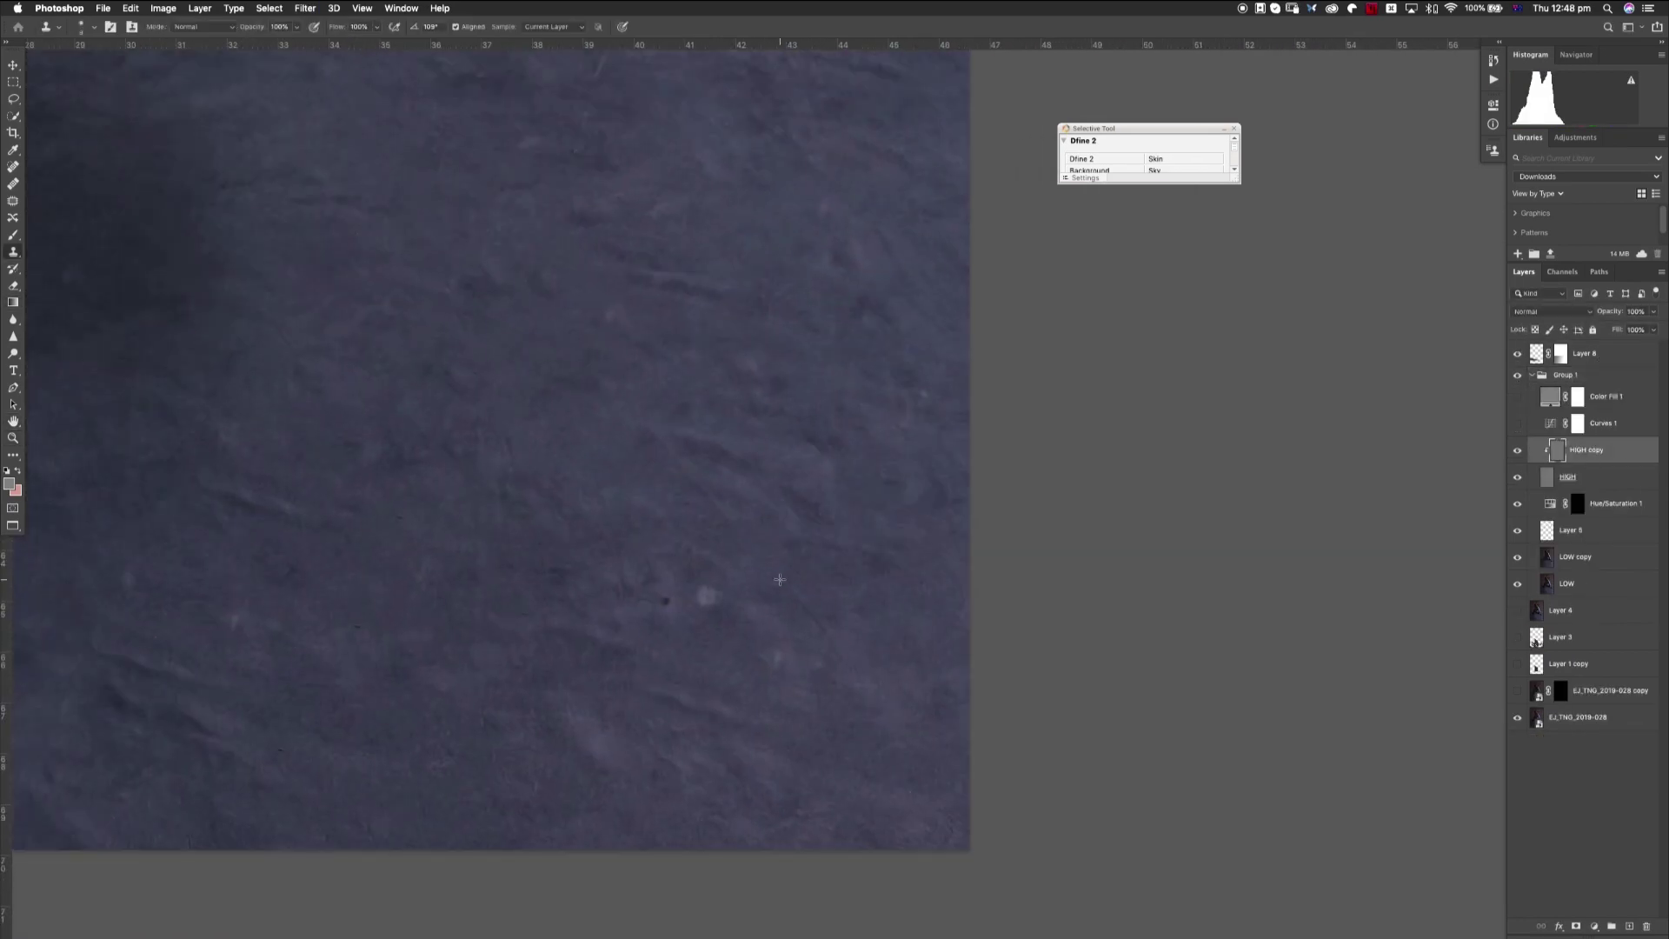
key("s")
- Even out the remaining blotches in the lower-right backdrop on LOW copy with a smaller Healing Brush
left_click(1570, 530)
key("j")
key("alt+bracketleft")
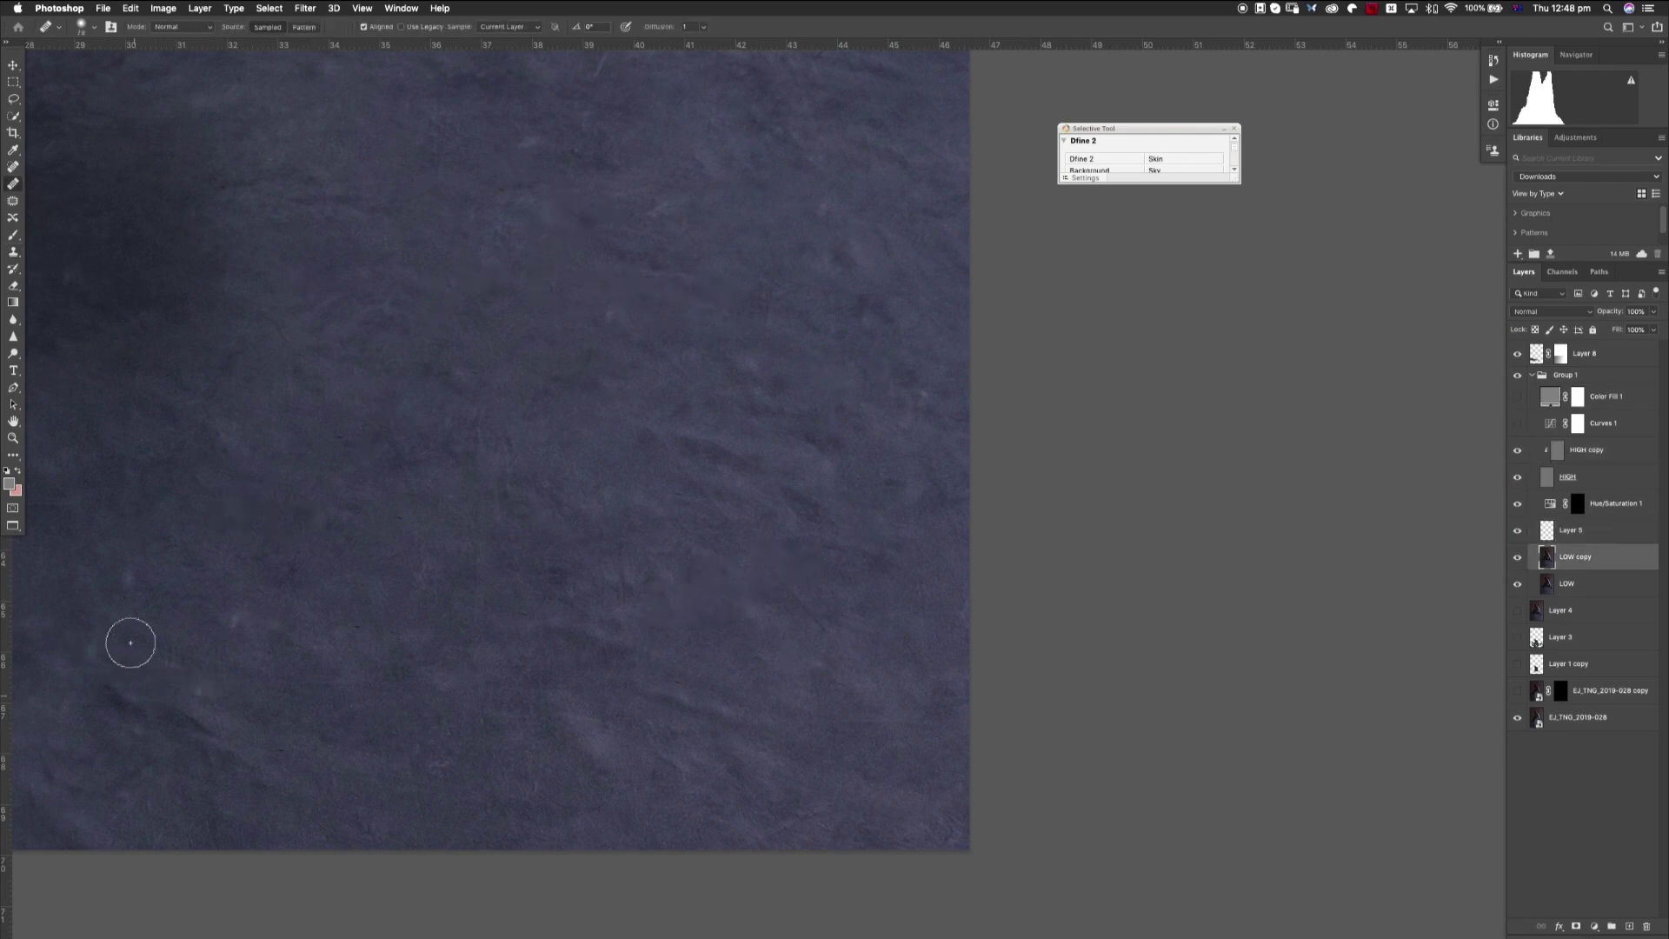
- Clean the skin texture on the model's face on HIGH copy with the Clone Stamp, adapting the brush size
scroll(942, 604, "down", 5)
scroll(641, 441, "up", 5)
key("s")
key("alt+bracketright")
key("alt+bracketright")
key("alt+bracketright")
key("alt+bracketright")
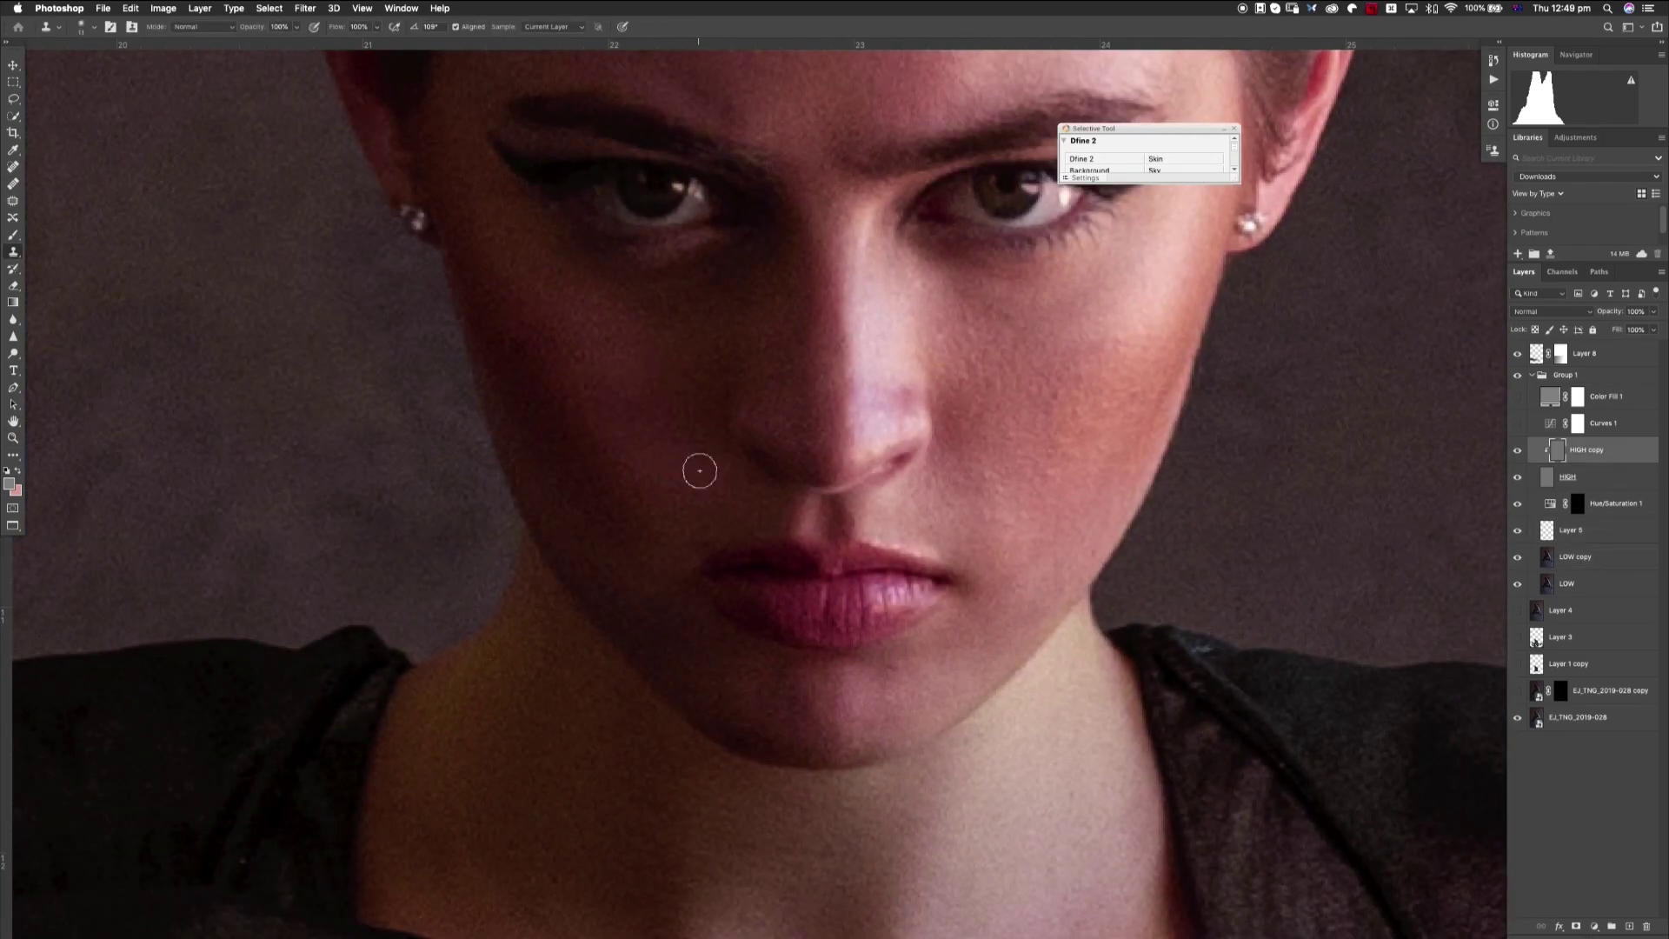
key("alt+bracketleft")
key("alt+bracketleft")
key("alt+bracketleft")
key("alt+bracketleft")
- Blend the facial skin tones around the nose and cheeks on LOW copy with the Mixer Brush
key("b")
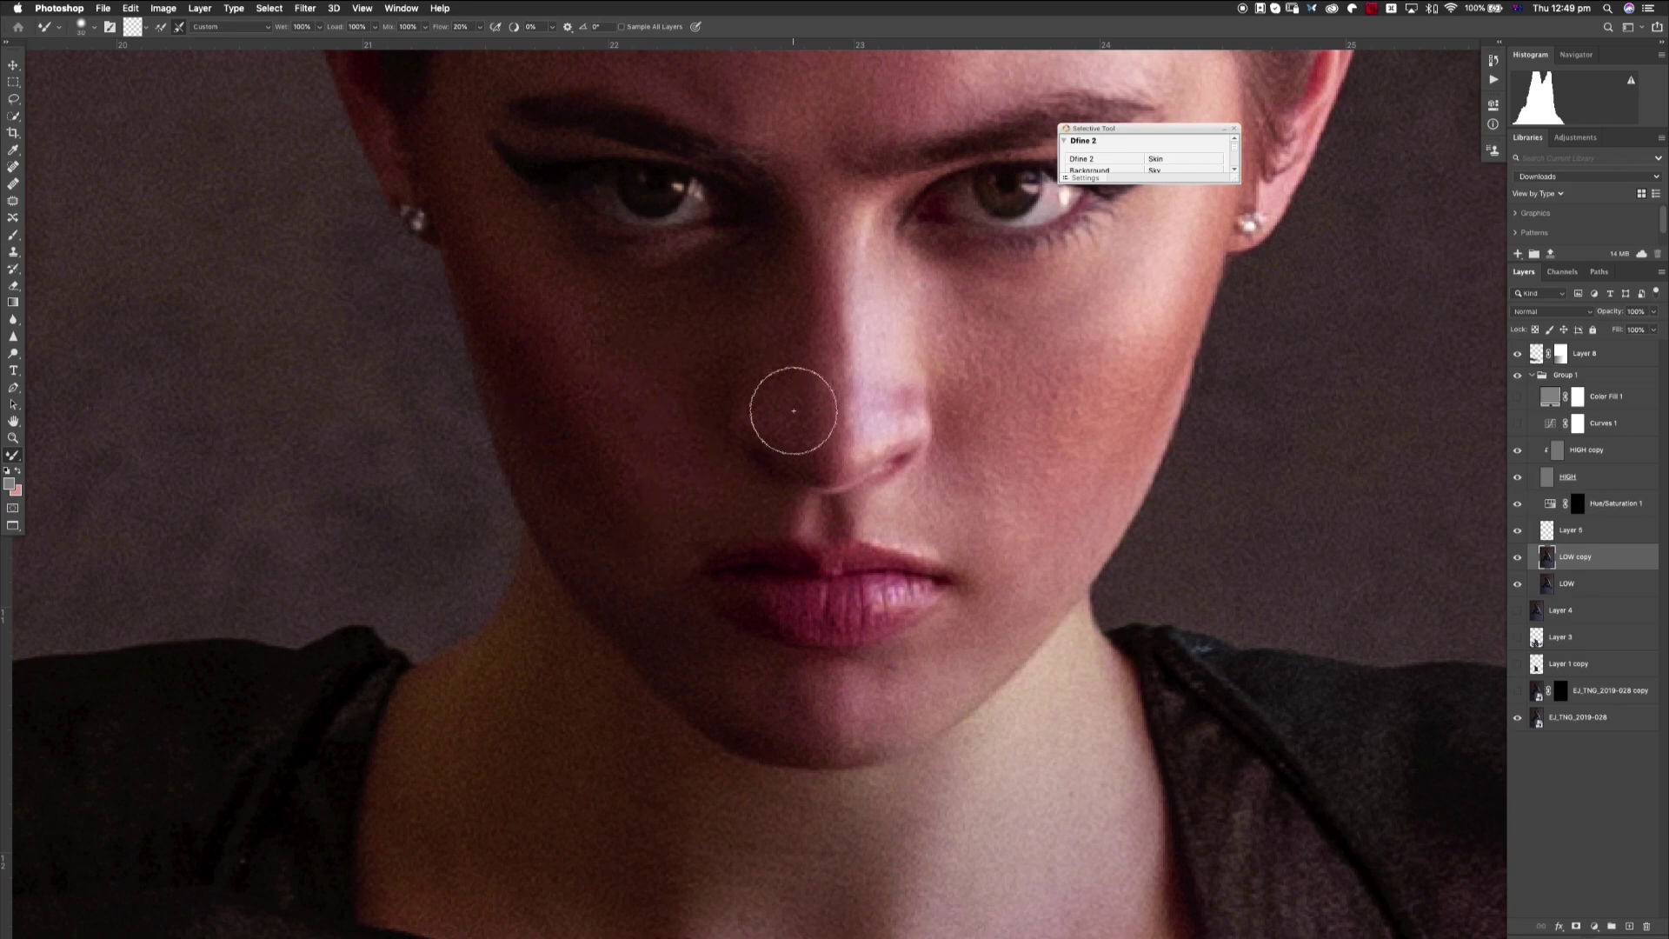
scroll(794, 382, "right", 3)
key("alt+bracketright")
key("alt+bracketright")
key("alt+bracketright")
key("alt+bracketright")
- Duplicate the HIGH layer above HIGH copy in Linear Light mode and hide it behind a black layer mask
key("super+j")
key("shift+alt+j")
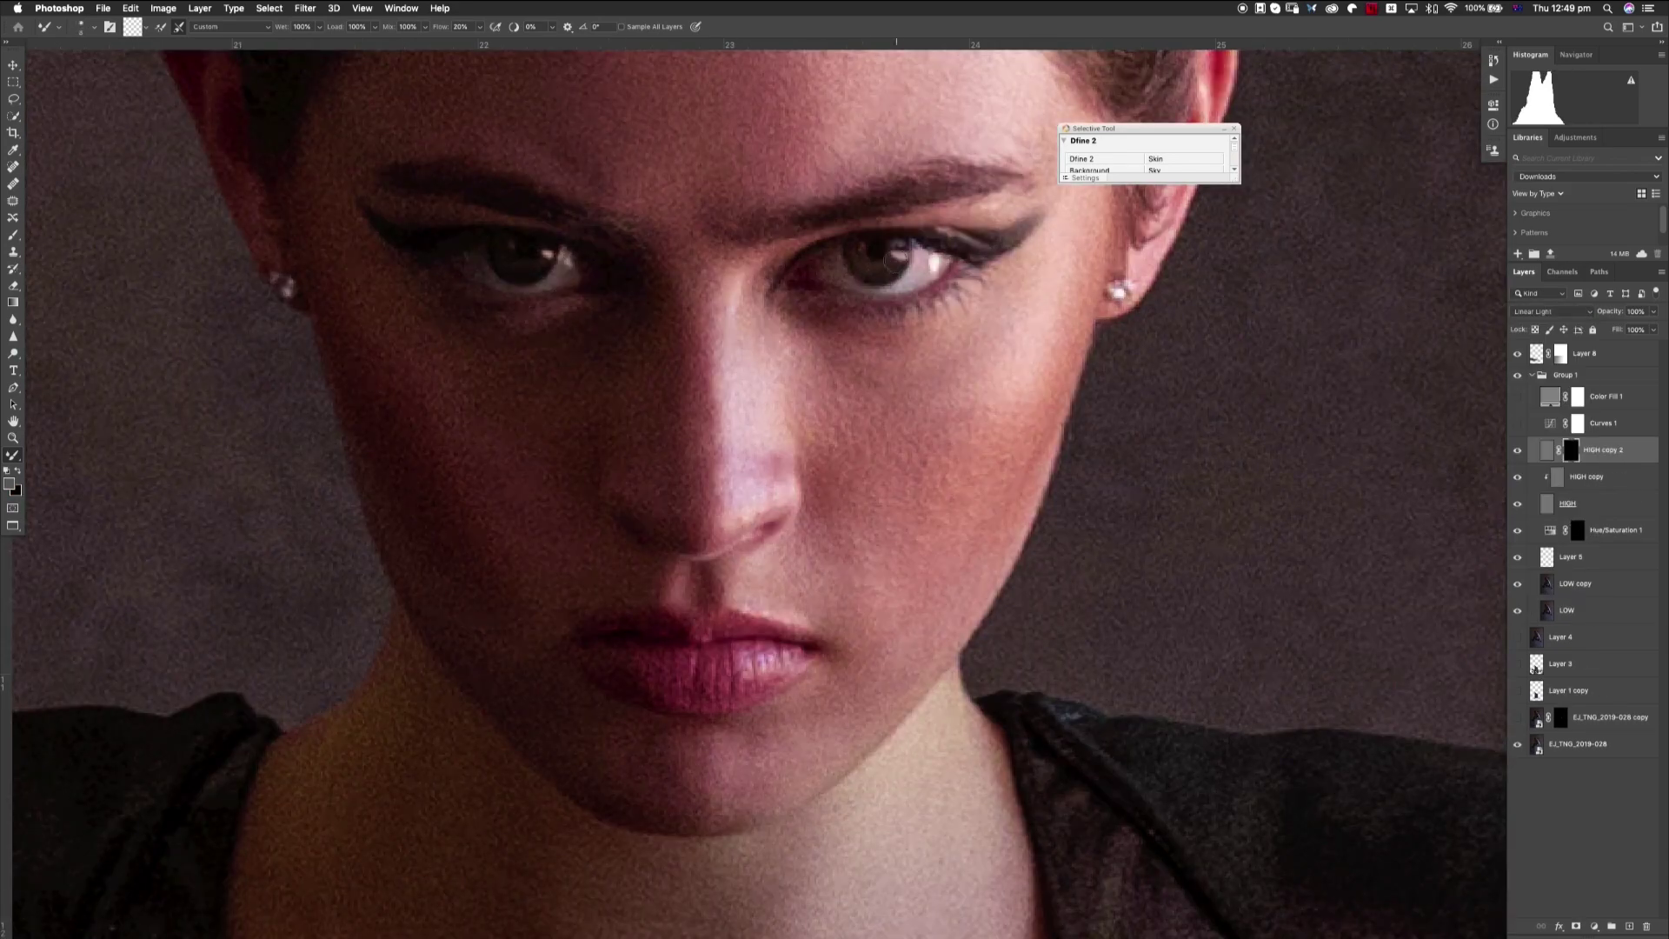
scroll(652, 348, "down", 5)
scroll(652, 334, "up", 5)
key("alt+bracketleft")
- Smooth the backdrop beside the lower fabric edge and its pointed corner on LOW copy with the Healing Brush
key("s")
key("j")
scroll(961, 535, "down", 5)
scroll(909, 499, "up", 5)
key("alt+bracketleft")
key("alt+bracketleft")
key("alt+bracketleft")
key("alt+bracketleft")
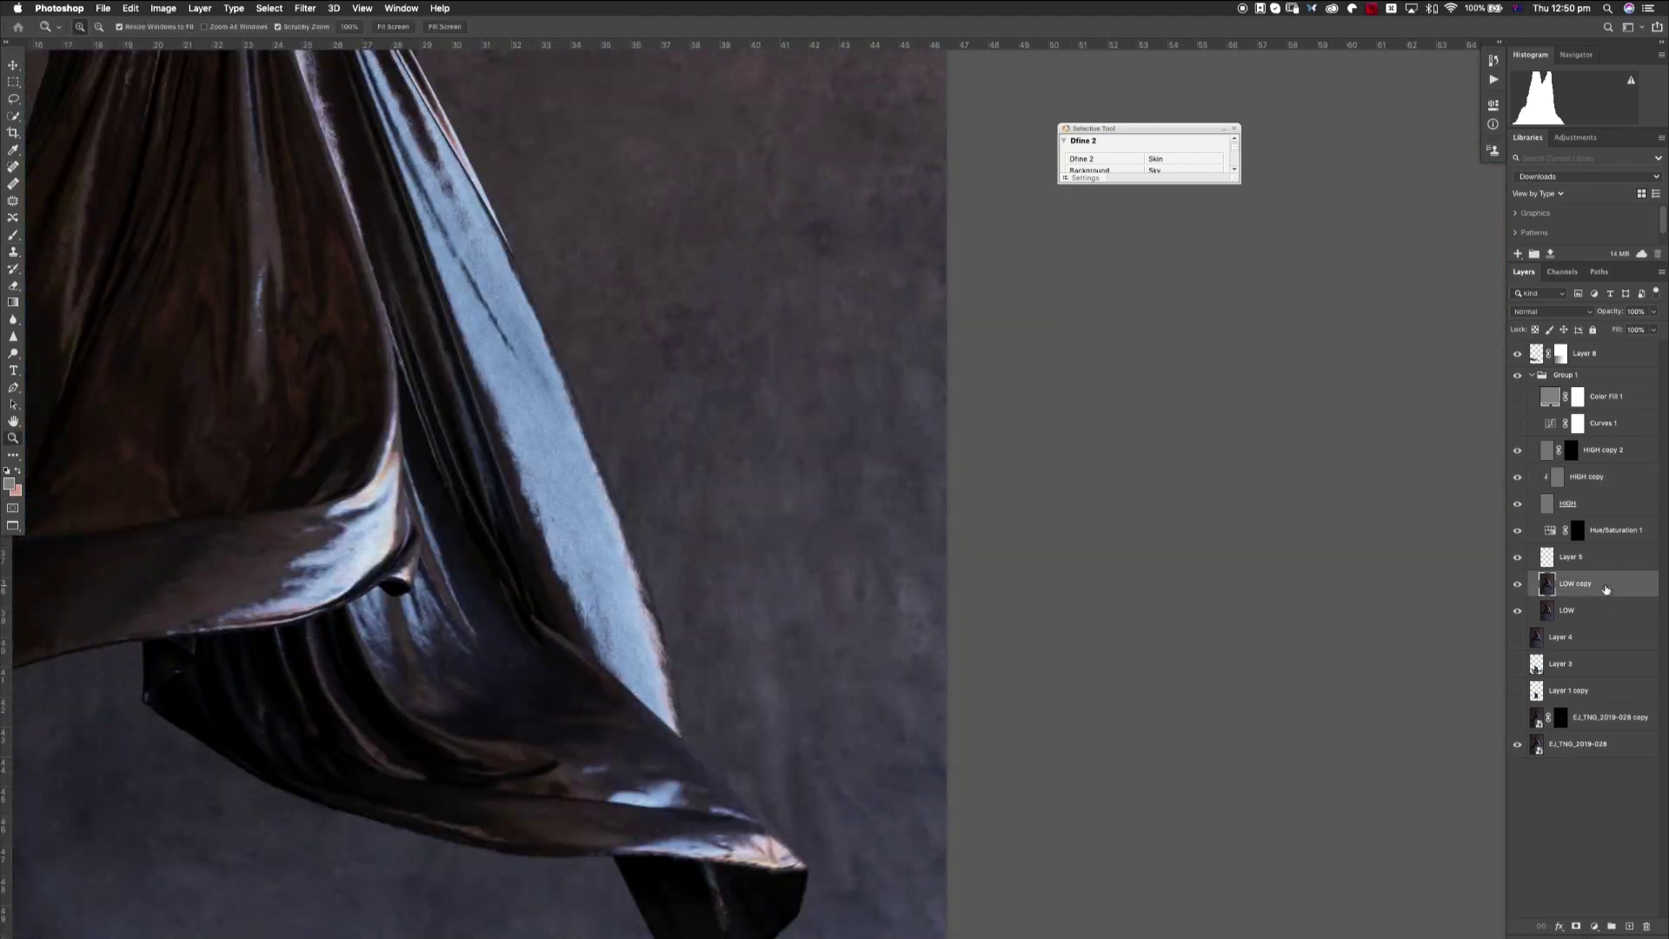
scroll(197, 474, "down", 3)
scroll(911, 517, "up", 4)
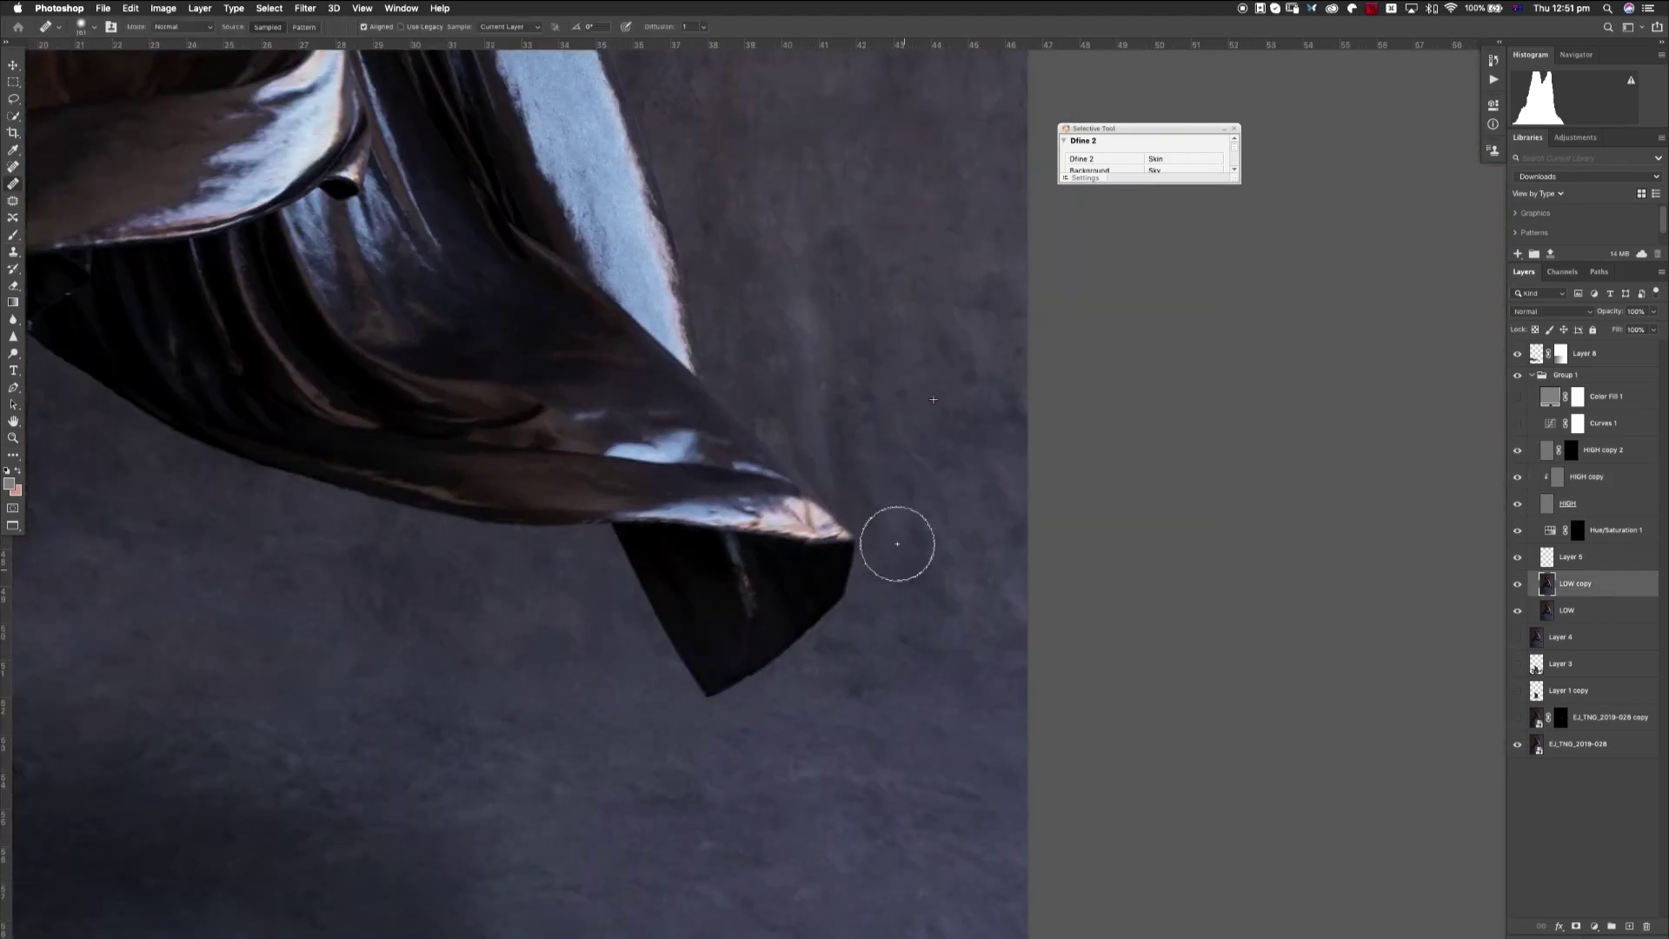
- Heal uneven patches of the upper backdrop around the model's head and shoulders on LOW copy
scroll(870, 488, "down", 5)
scroll(837, 373, "up", 5)
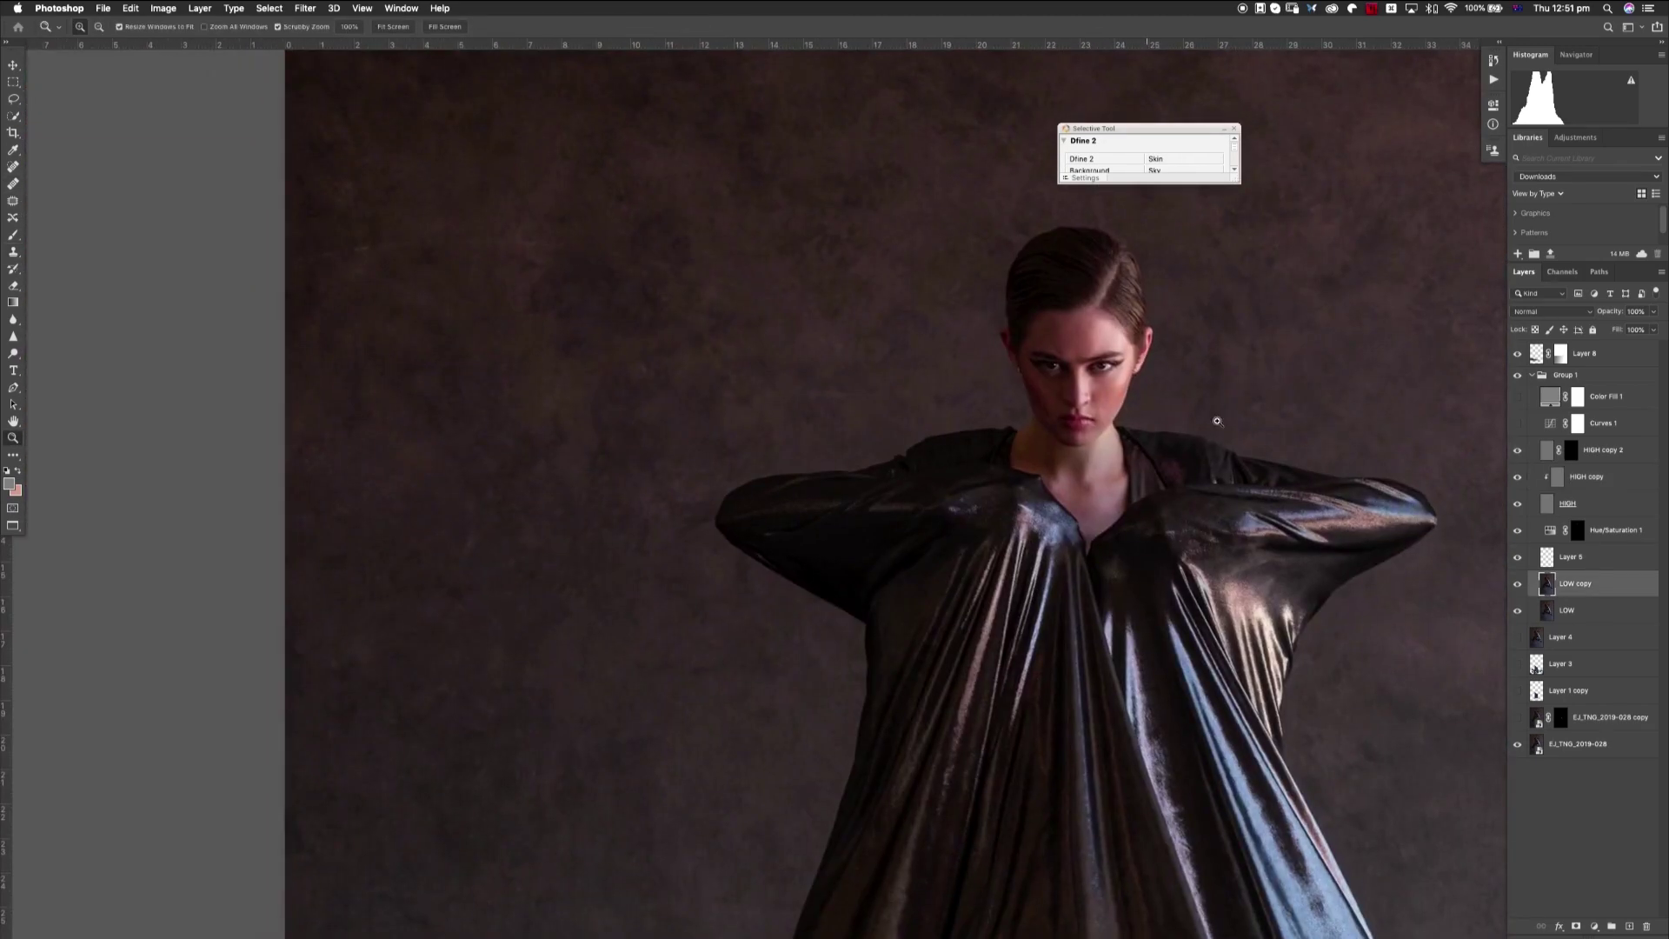
scroll(782, 411, "up", 3)
scroll(739, 411, "left", 3)
scroll(1115, 523, "down", 5)
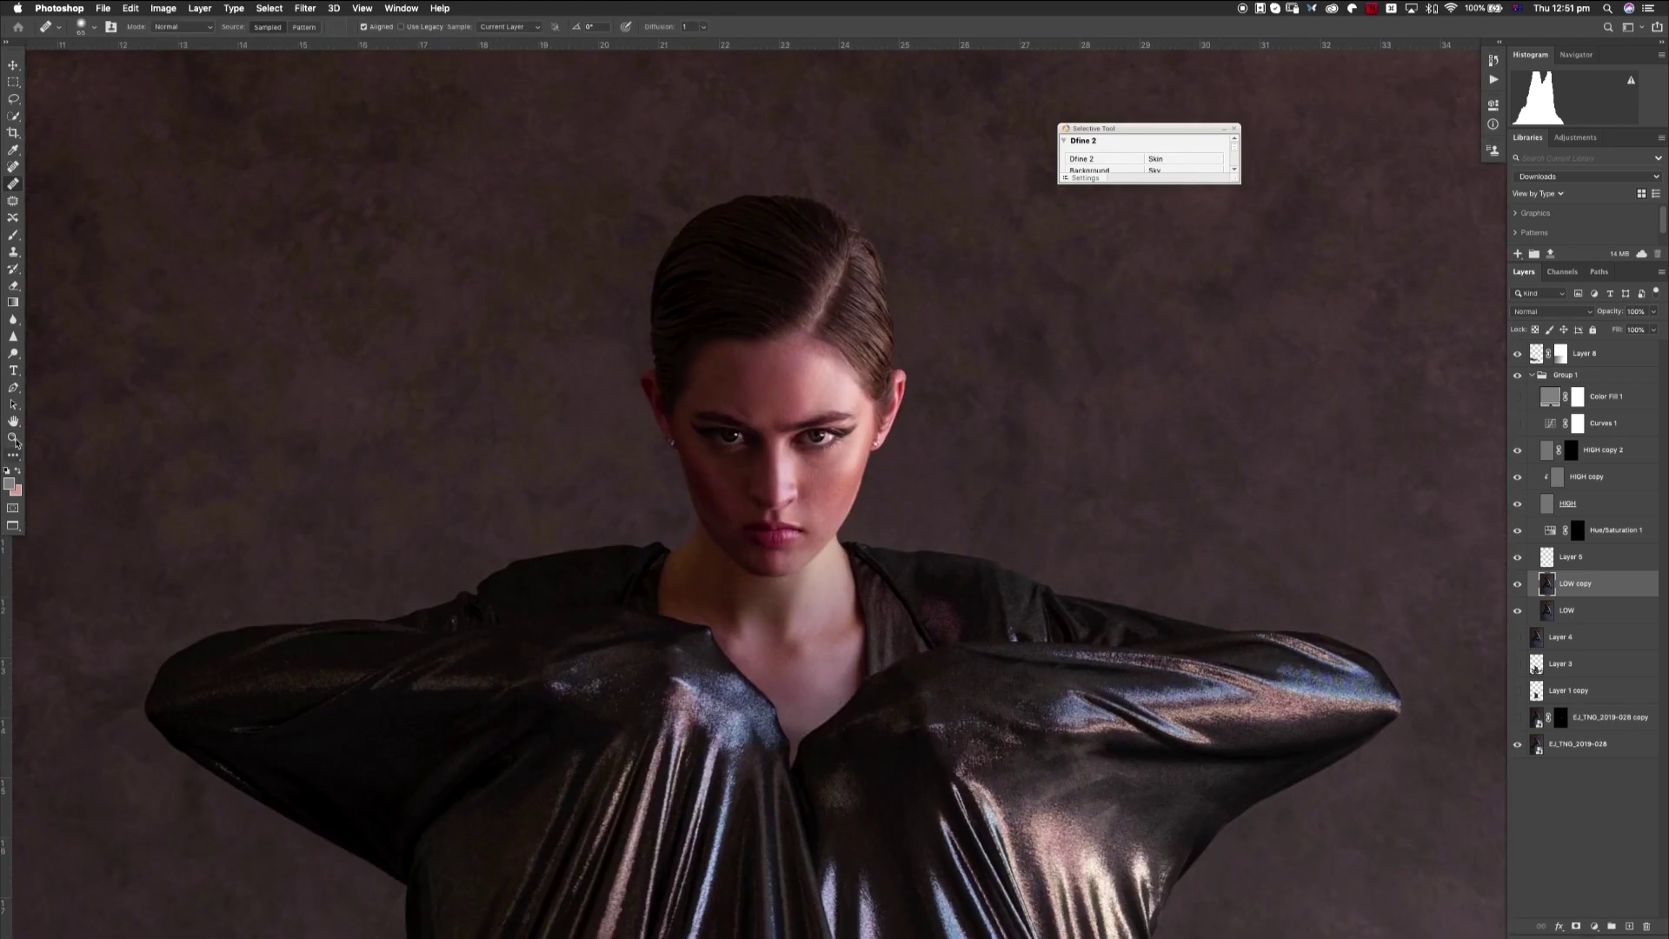
- Hide Layer 8 and stamp all visible layers into a new layer above Group 1
key("z")
left_click(1518, 355)
key("ctrl+alt+shift+e")
- Add a gray Solid Color fill layer on top and set its blend mode to Color
left_click(1594, 925)
left_click(1608, 841)
left_click(1552, 311)
left_click(1547, 570)
- Run the DODGE & BURN action to add a group with black-masked DODGE and BURN Curves layers
scroll(617, 374, "down", 3)
scroll(689, 497, "up", 5)
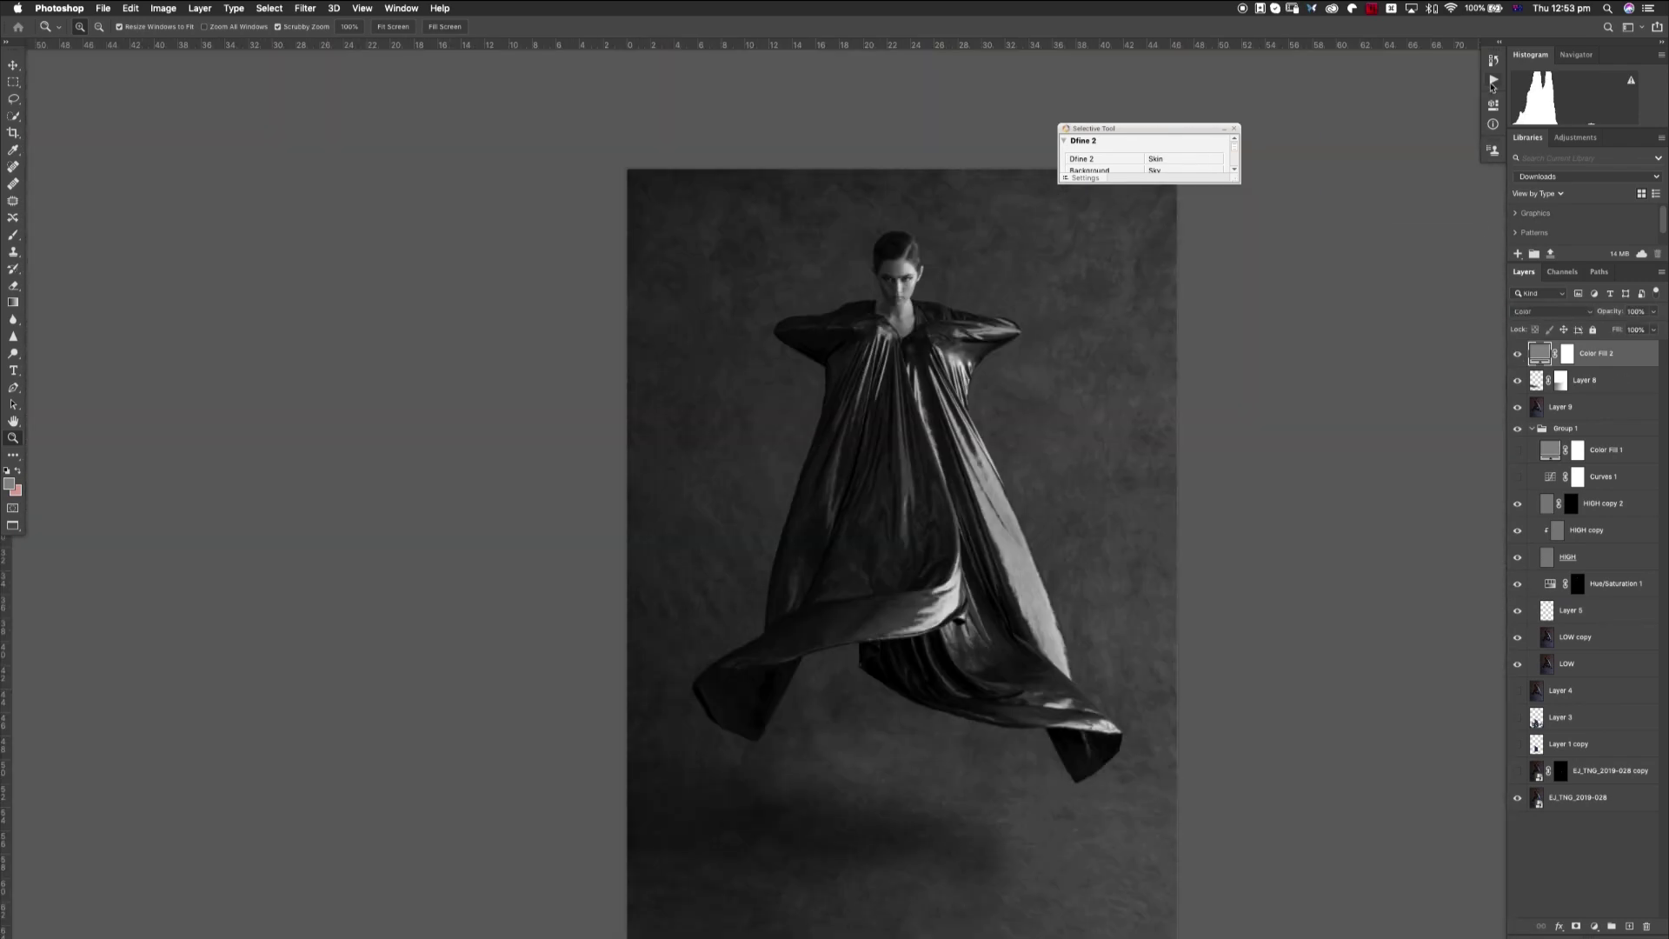
left_click(1493, 80)
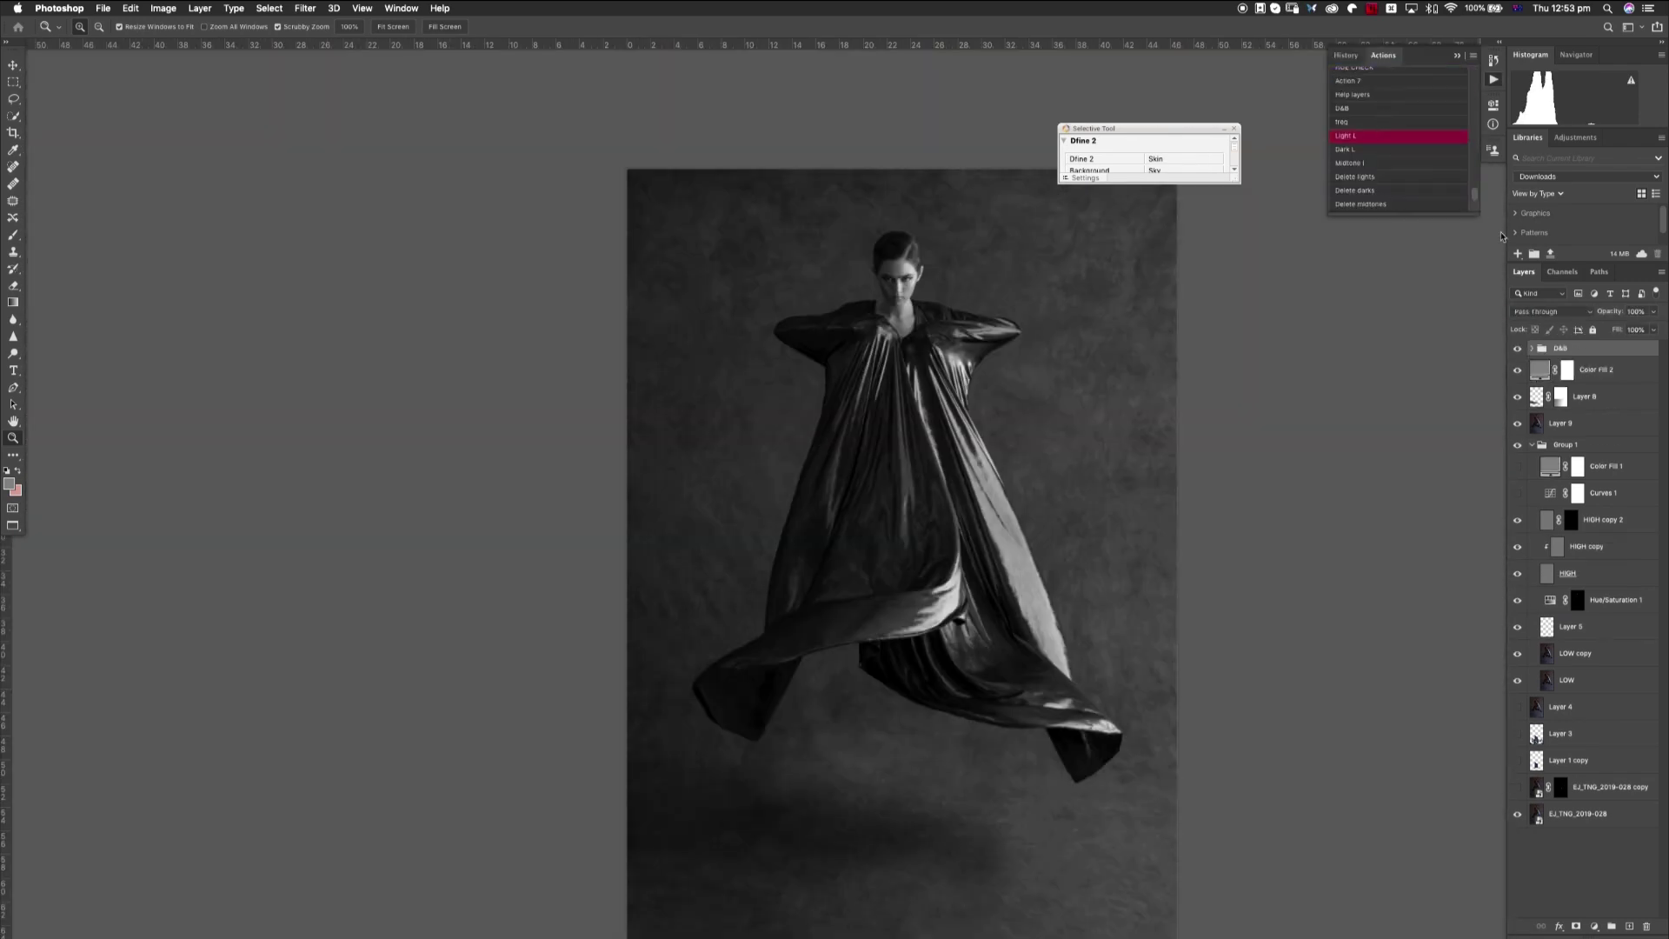
scroll(1473, 198, "up", 3)
left_click(1361, 117)
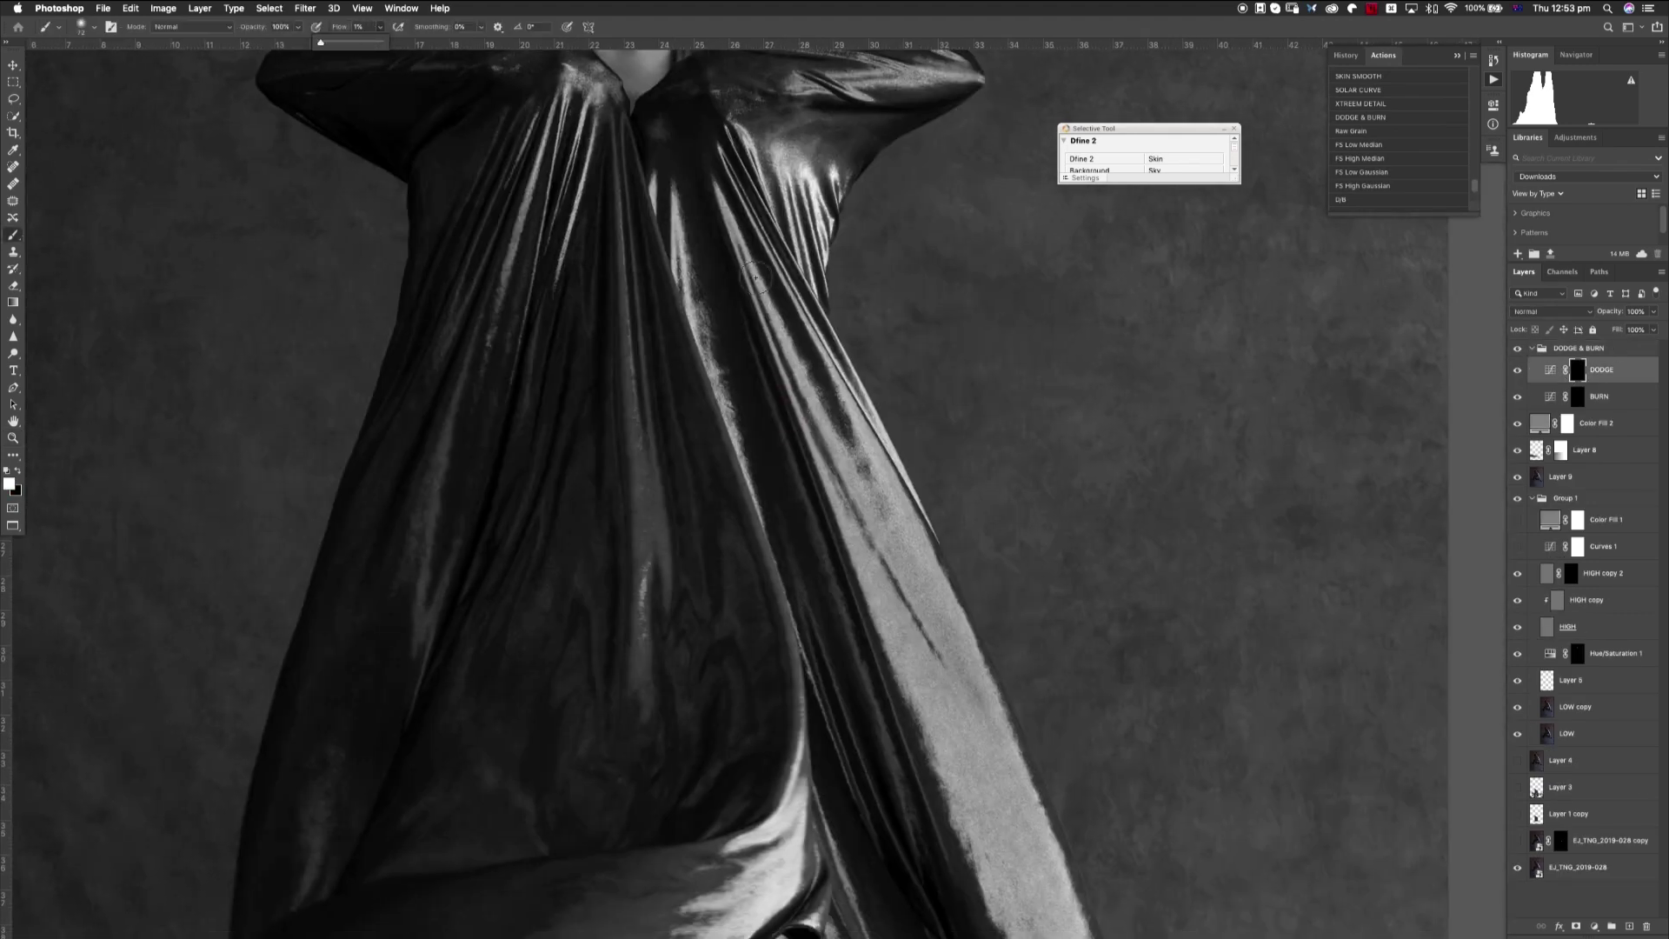
- Paint white on the DODGE and BURN masks over the highlights and folds of the lower fabric
scroll(783, 348, "down", 5)
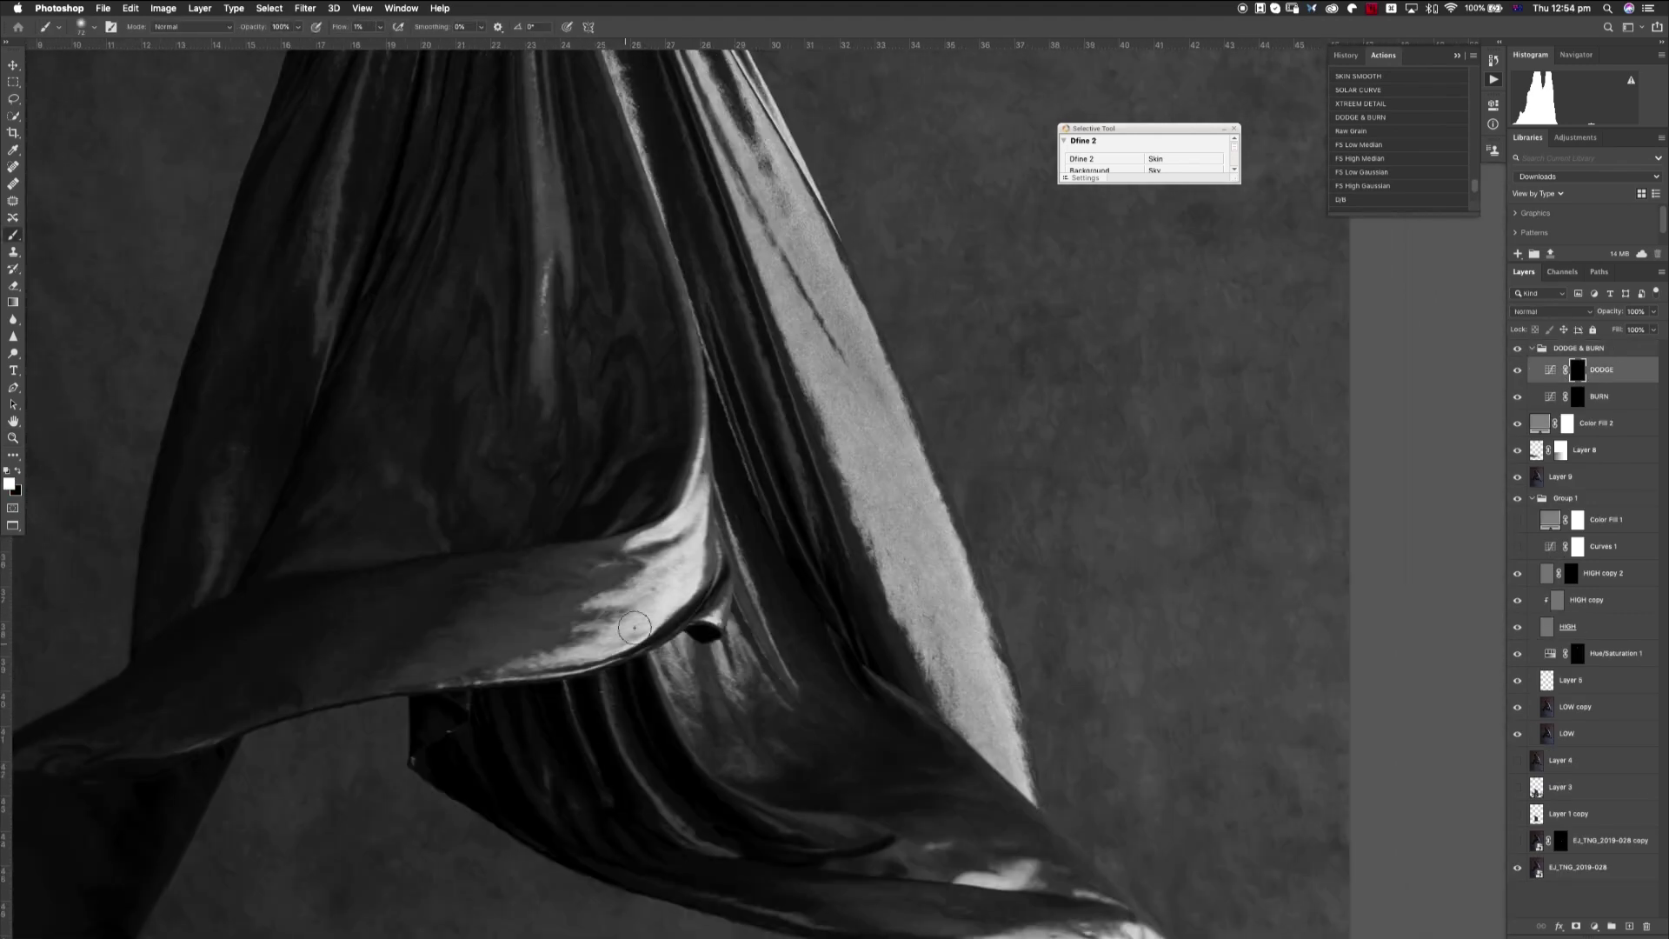
left_click(1578, 398)
key("x")
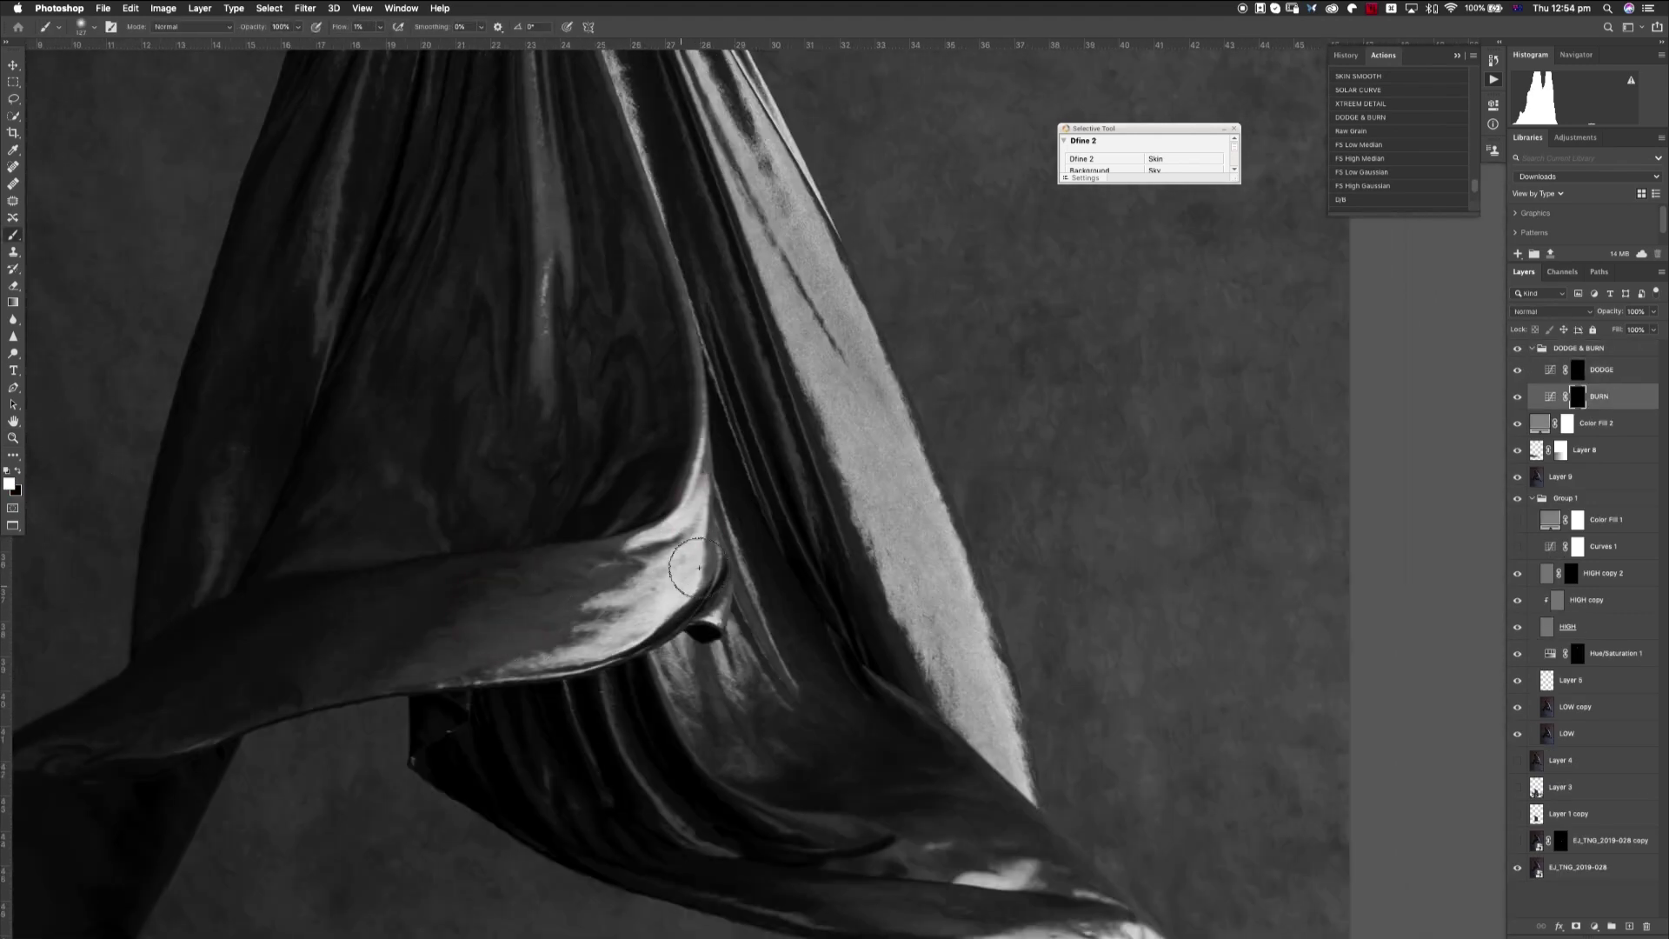
key("ctrl+r")
scroll(608, 435, "up", 2)
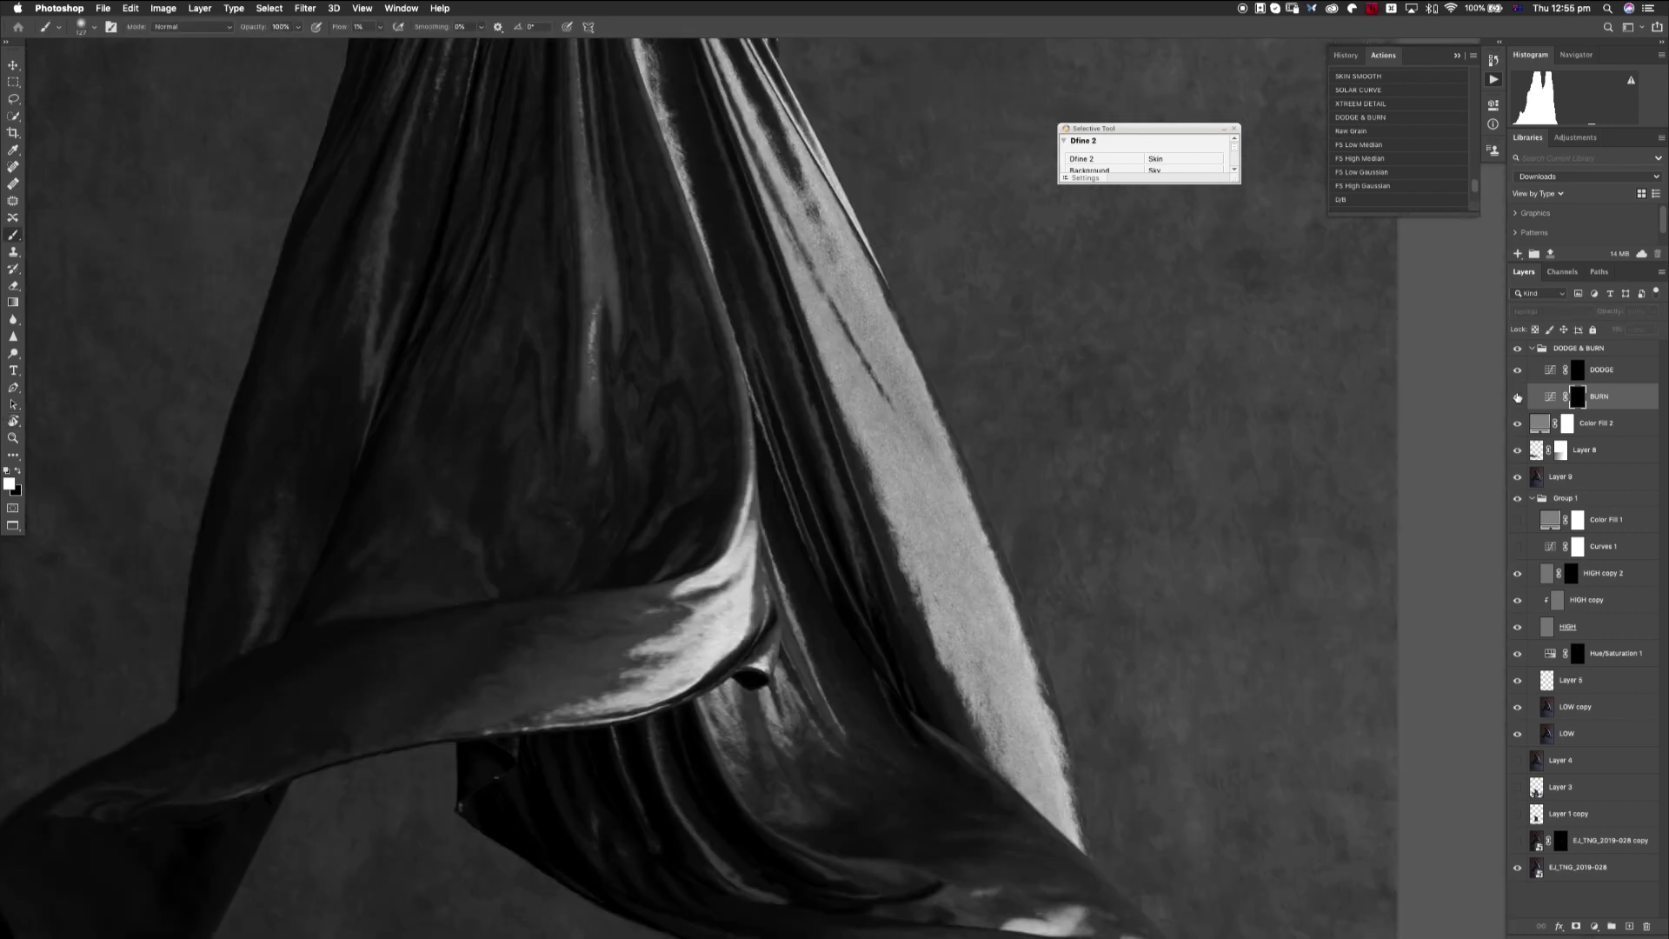
- Refine the dodging and burning of the fabric with a smaller brush at an adjusted flow
key("alt+bracketright")
key("bracketleft")
key("bracketleft")
key("bracketleft")
key("bracketleft")
key("bracketleft")
key("bracketleft")
key("shift+0")
key("shift+3")
- Delete the stamped layer located between Layer 8 and Group 1
scroll(582, 309, "up", 5)
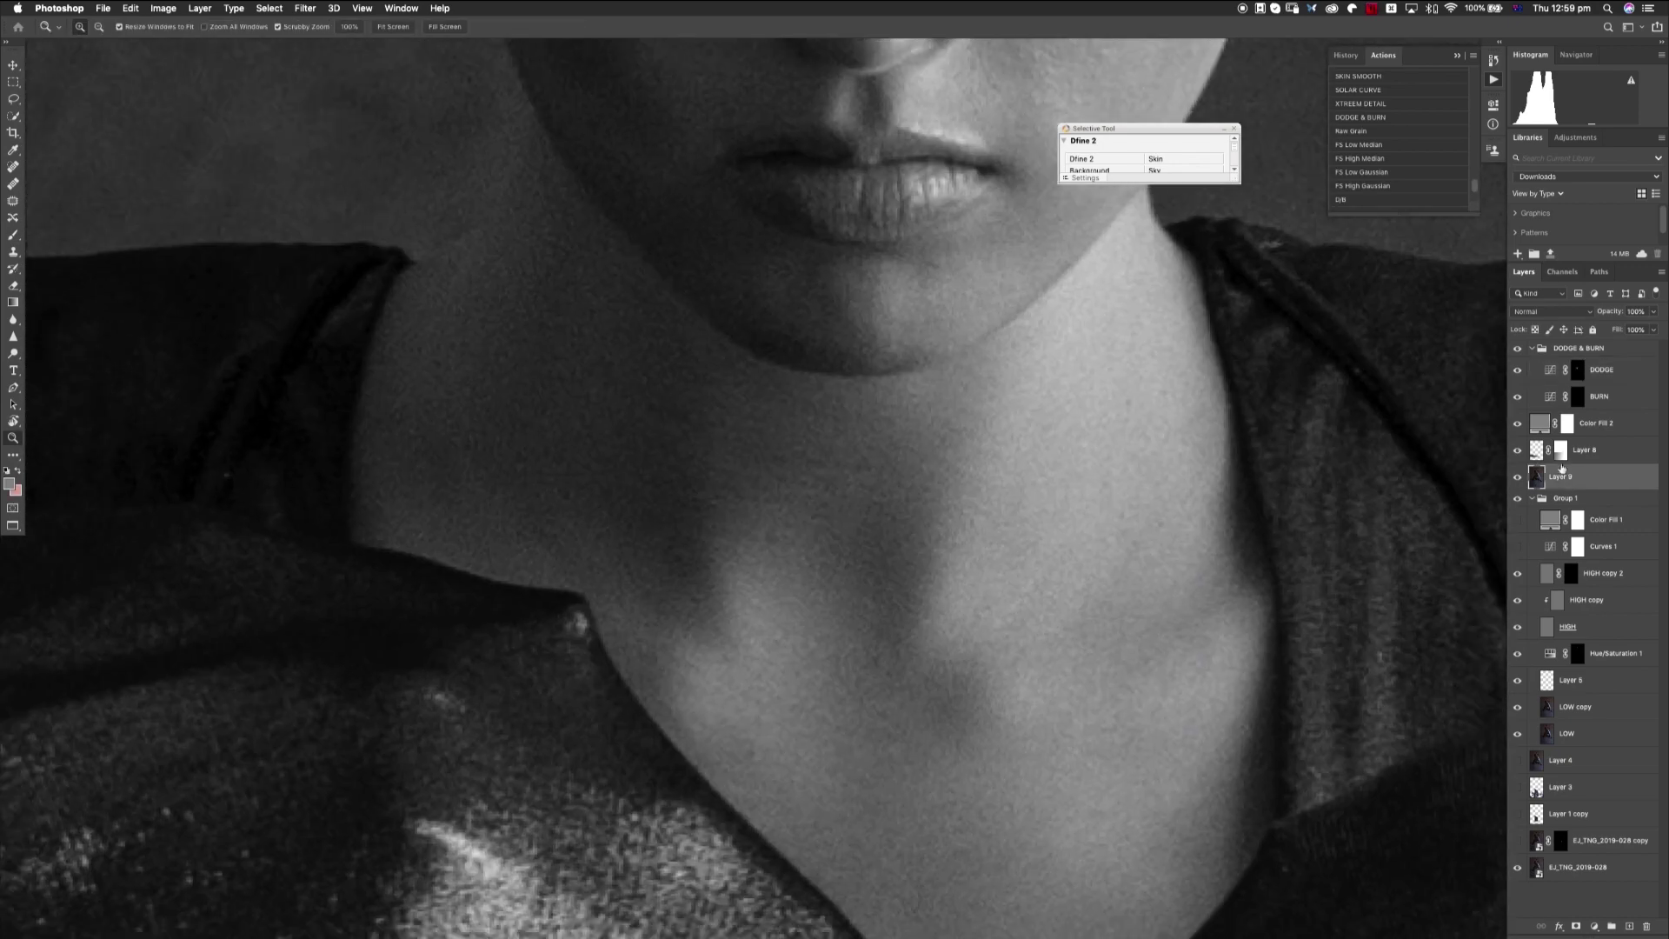
key("BackSpace")
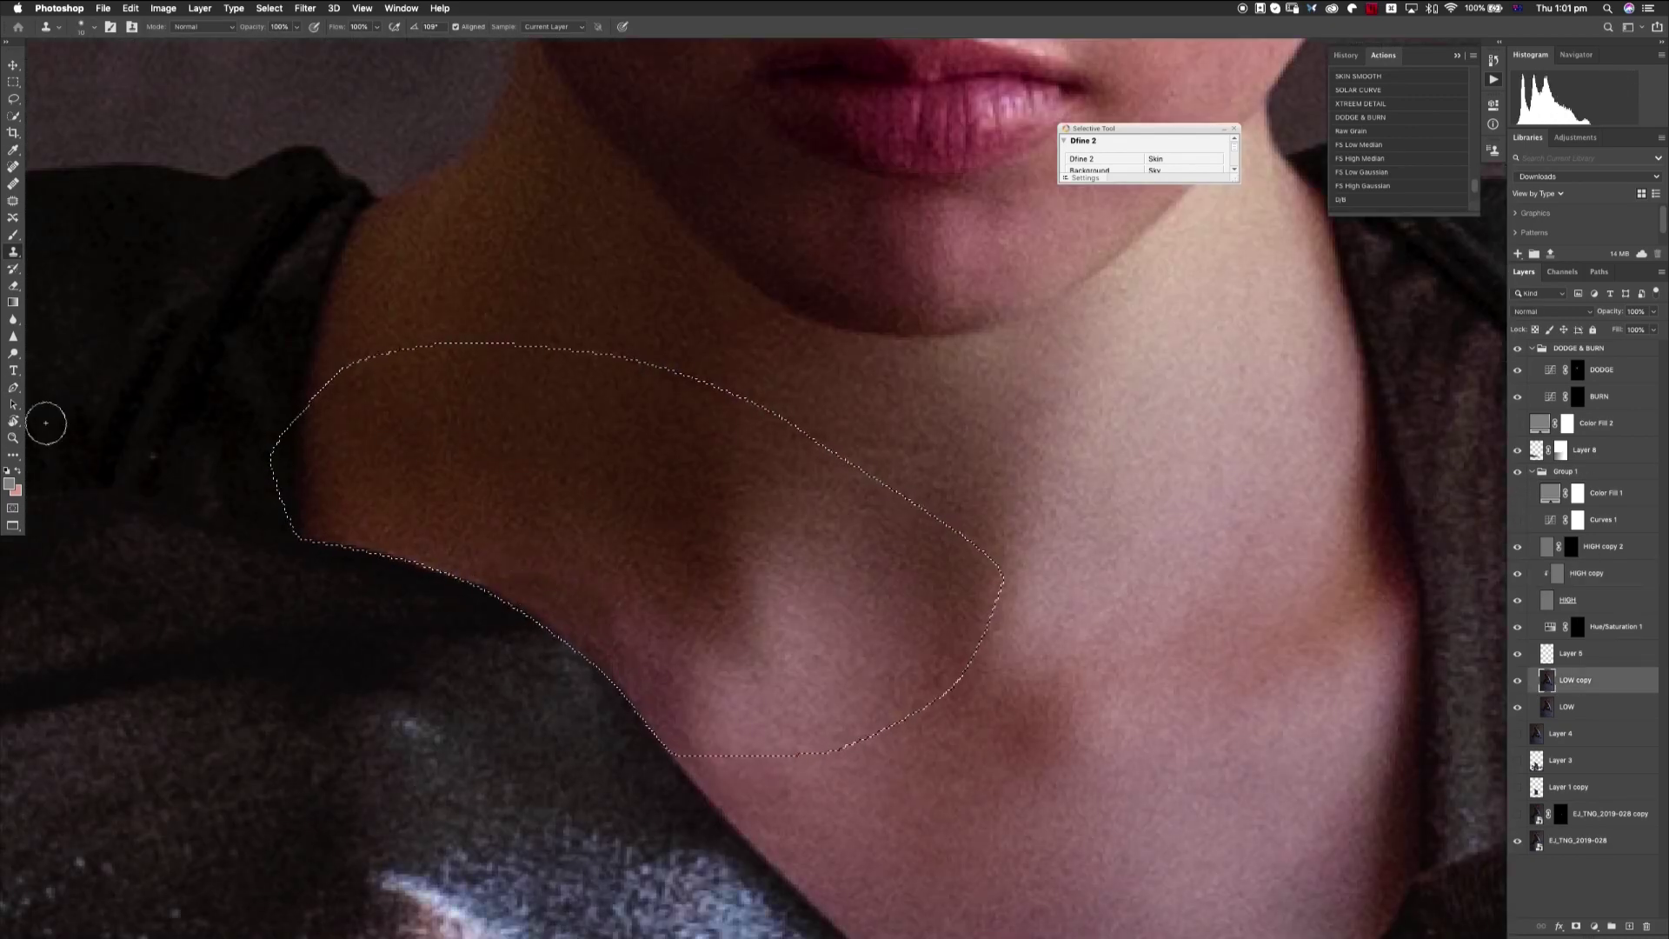
- Clear the neck selection and clean the garment's edge against the neck on LOW copy with the Clone Stamp
left_click(269, 7)
left_click(282, 35)
key("s")
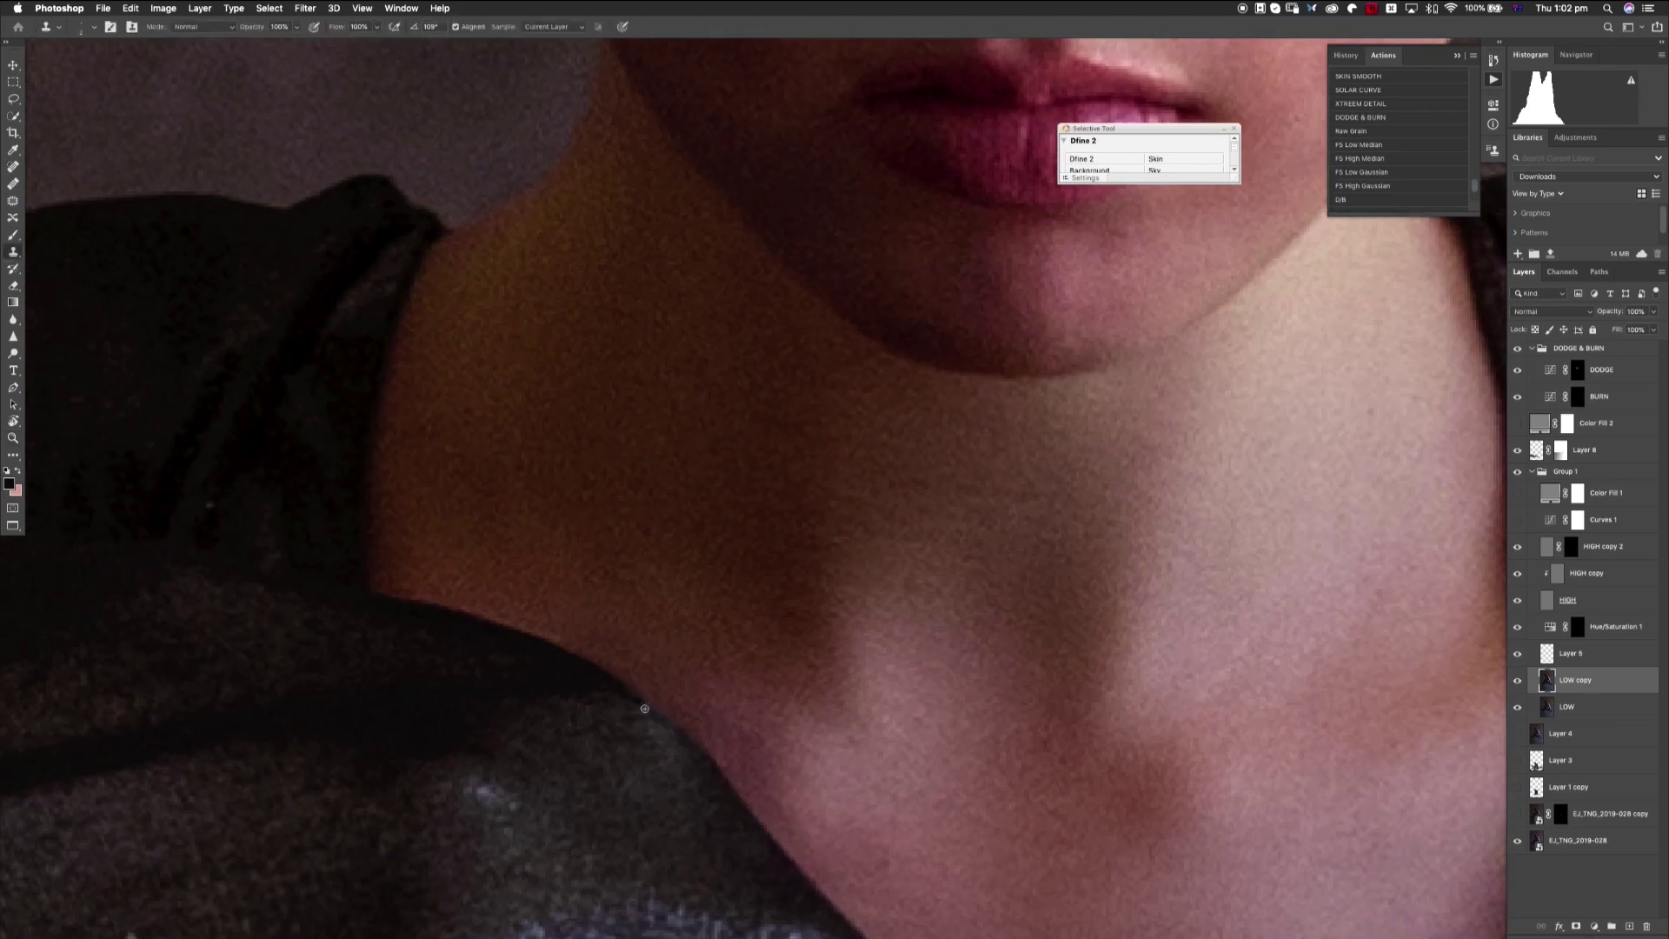
- Open the preset choices of the monochrome Channel Mixer layer below Color Fill 2
key("super+0")
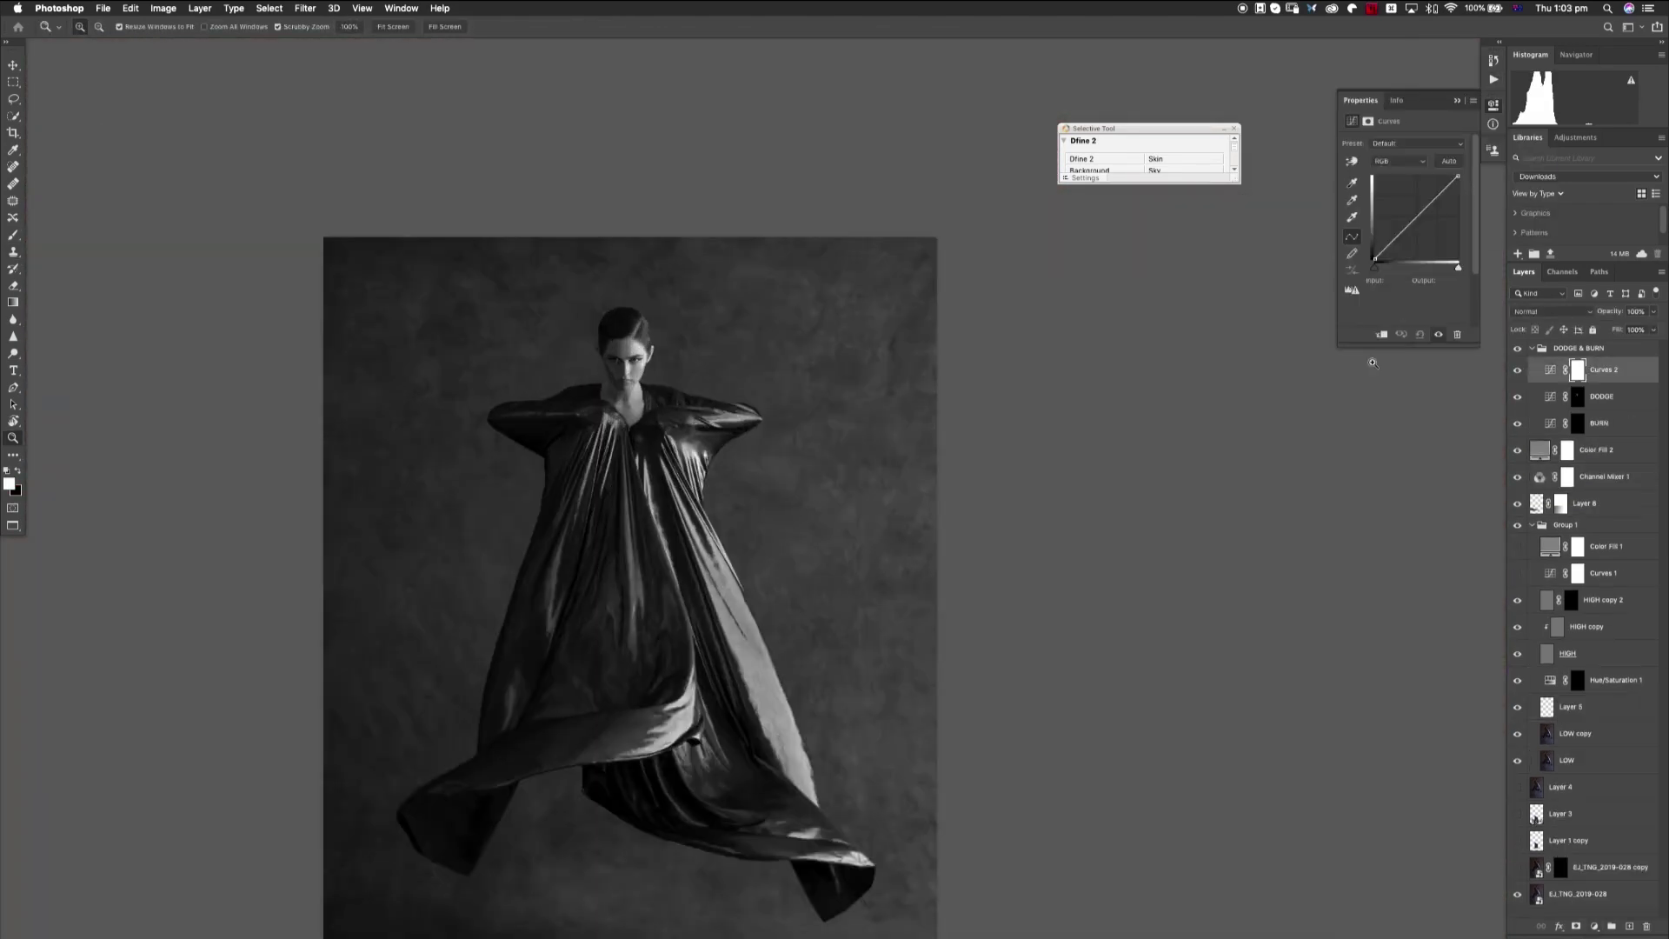
left_click_drag(1619, 328, 1624, 330)
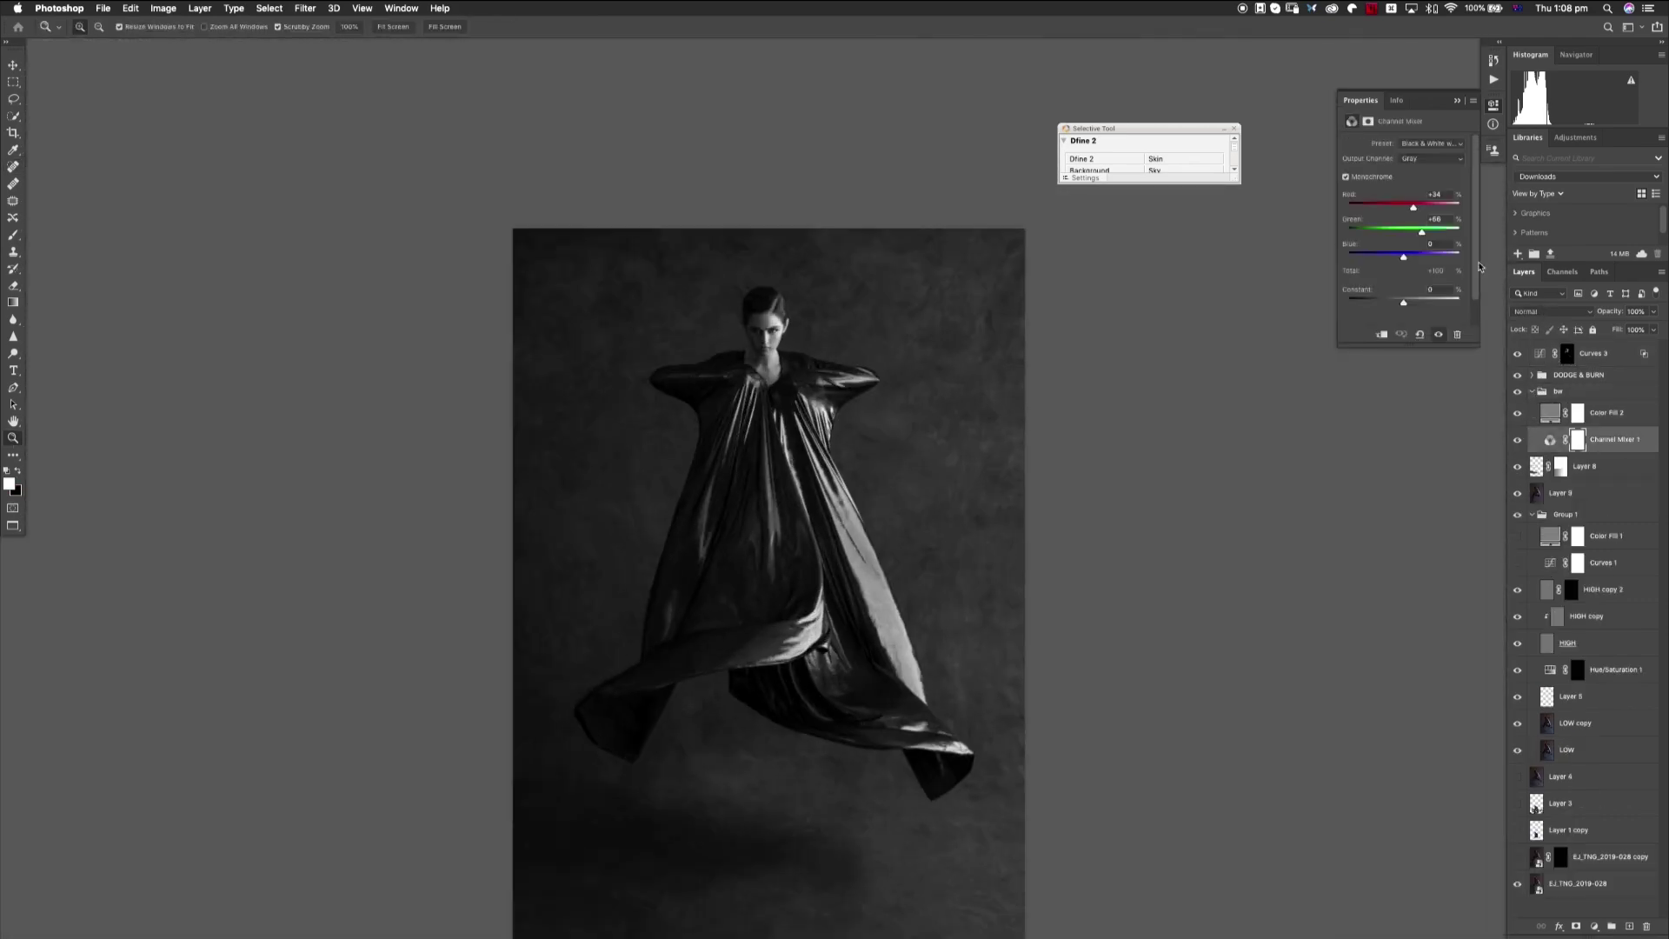
left_click(1434, 142)
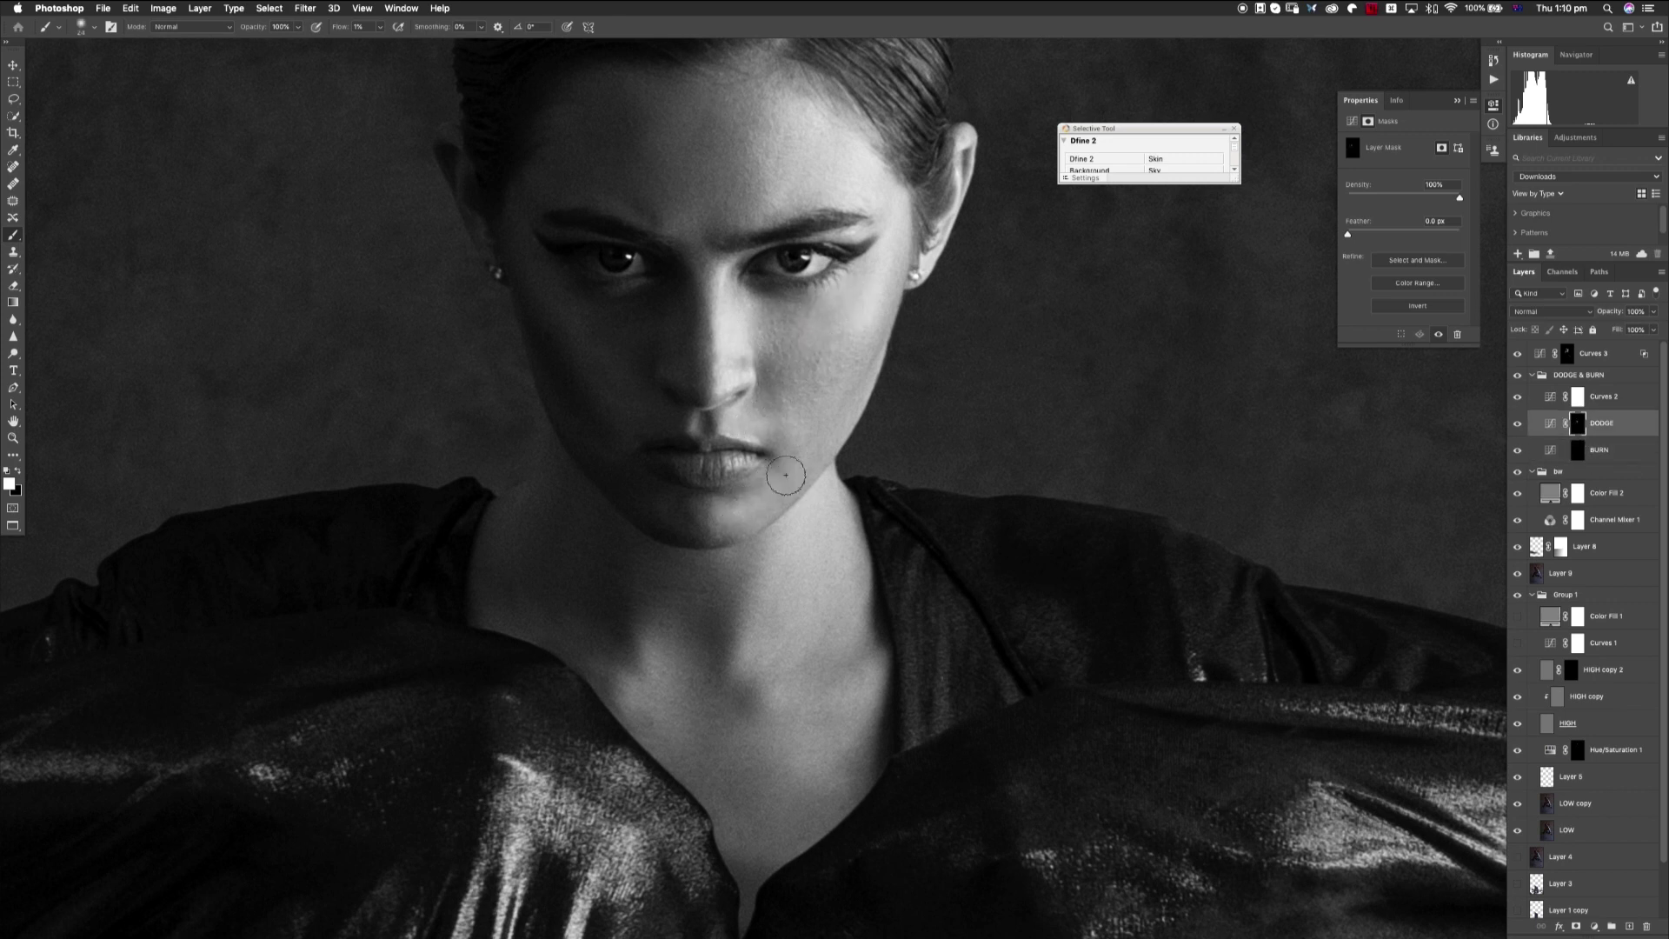
- Refine the light and shade around the mouth and chin on the DODGE and BURN masks with a resized brush
key("x")
key("alt+bracketleft")
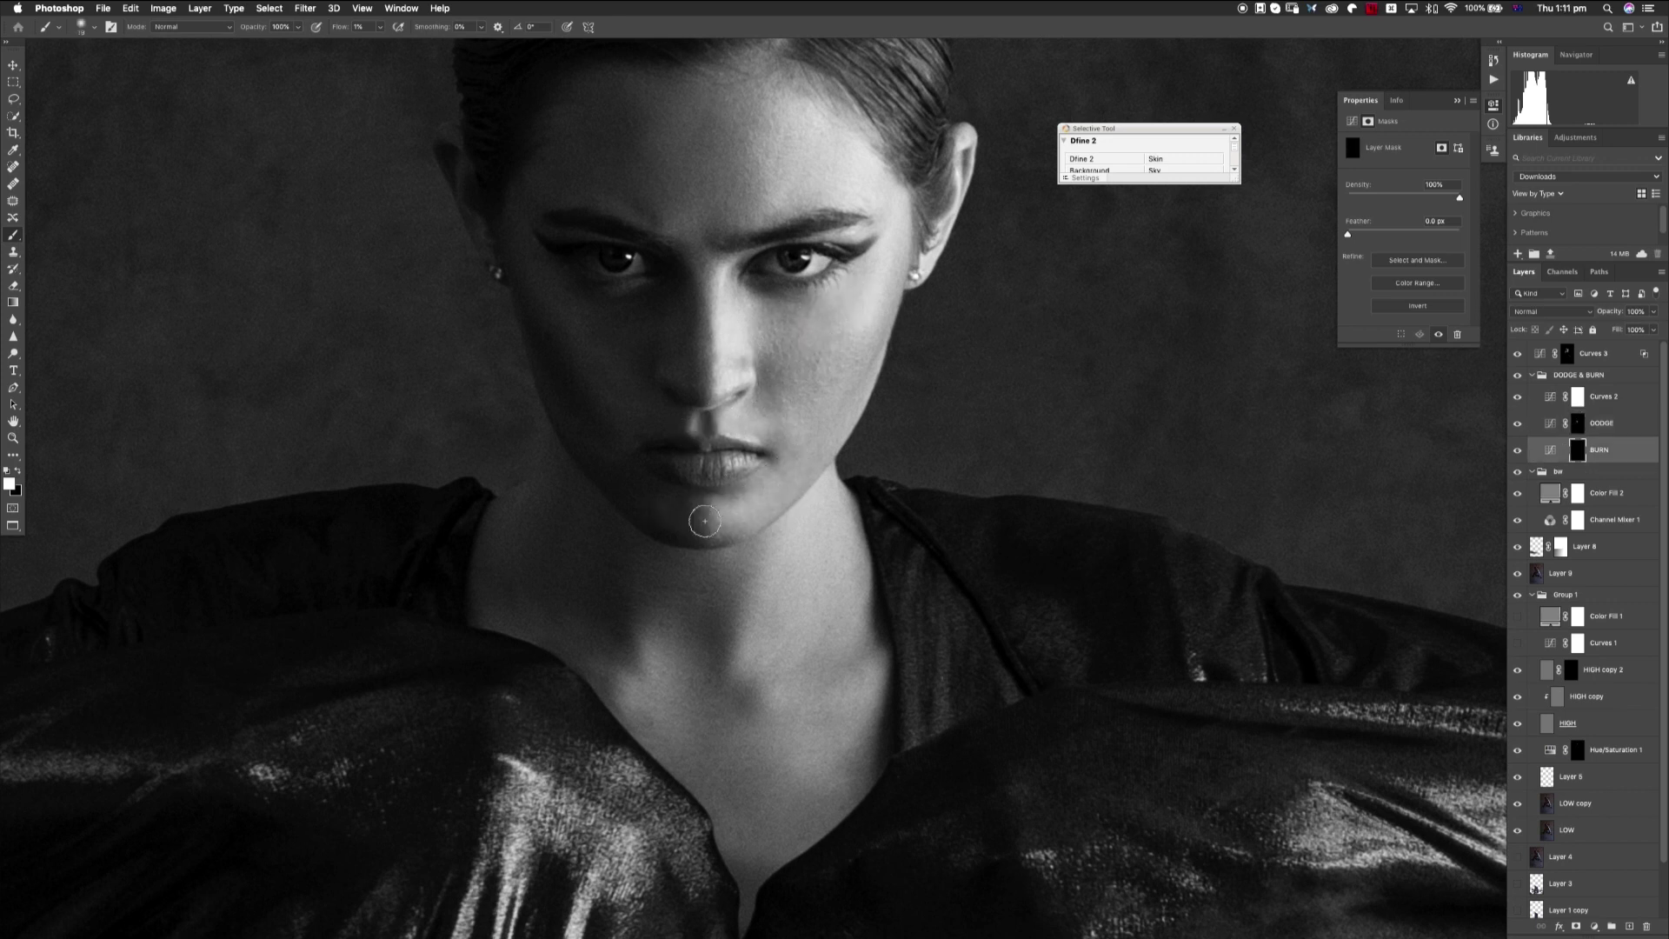
key("alt+bracketright")
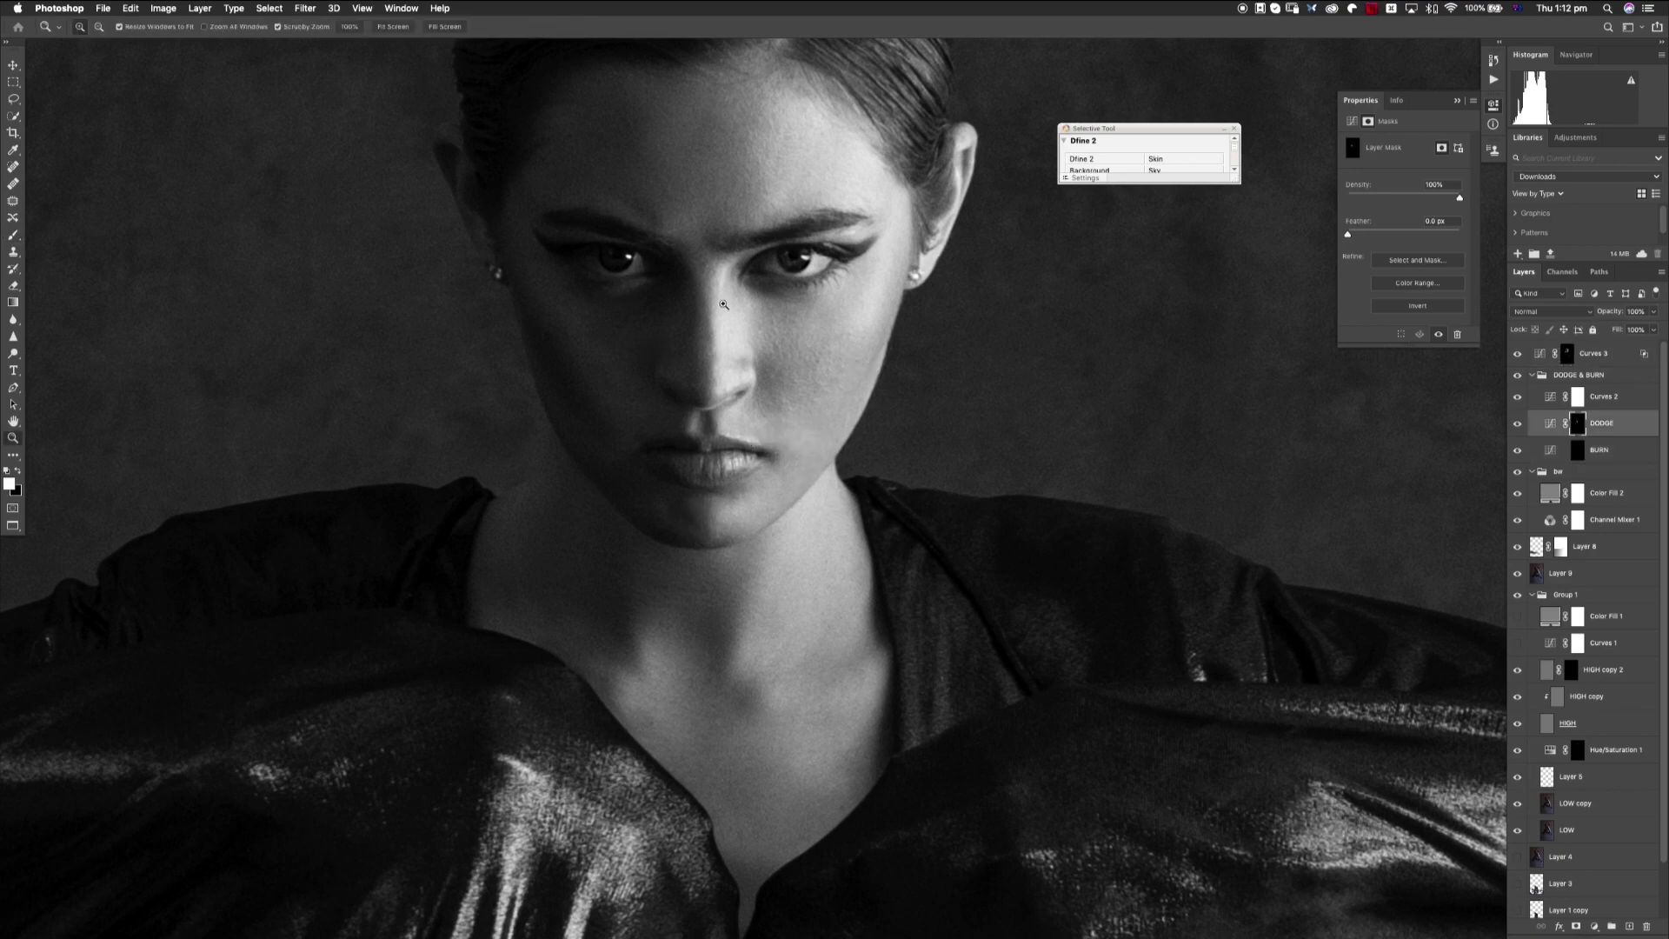
key("super+equal")
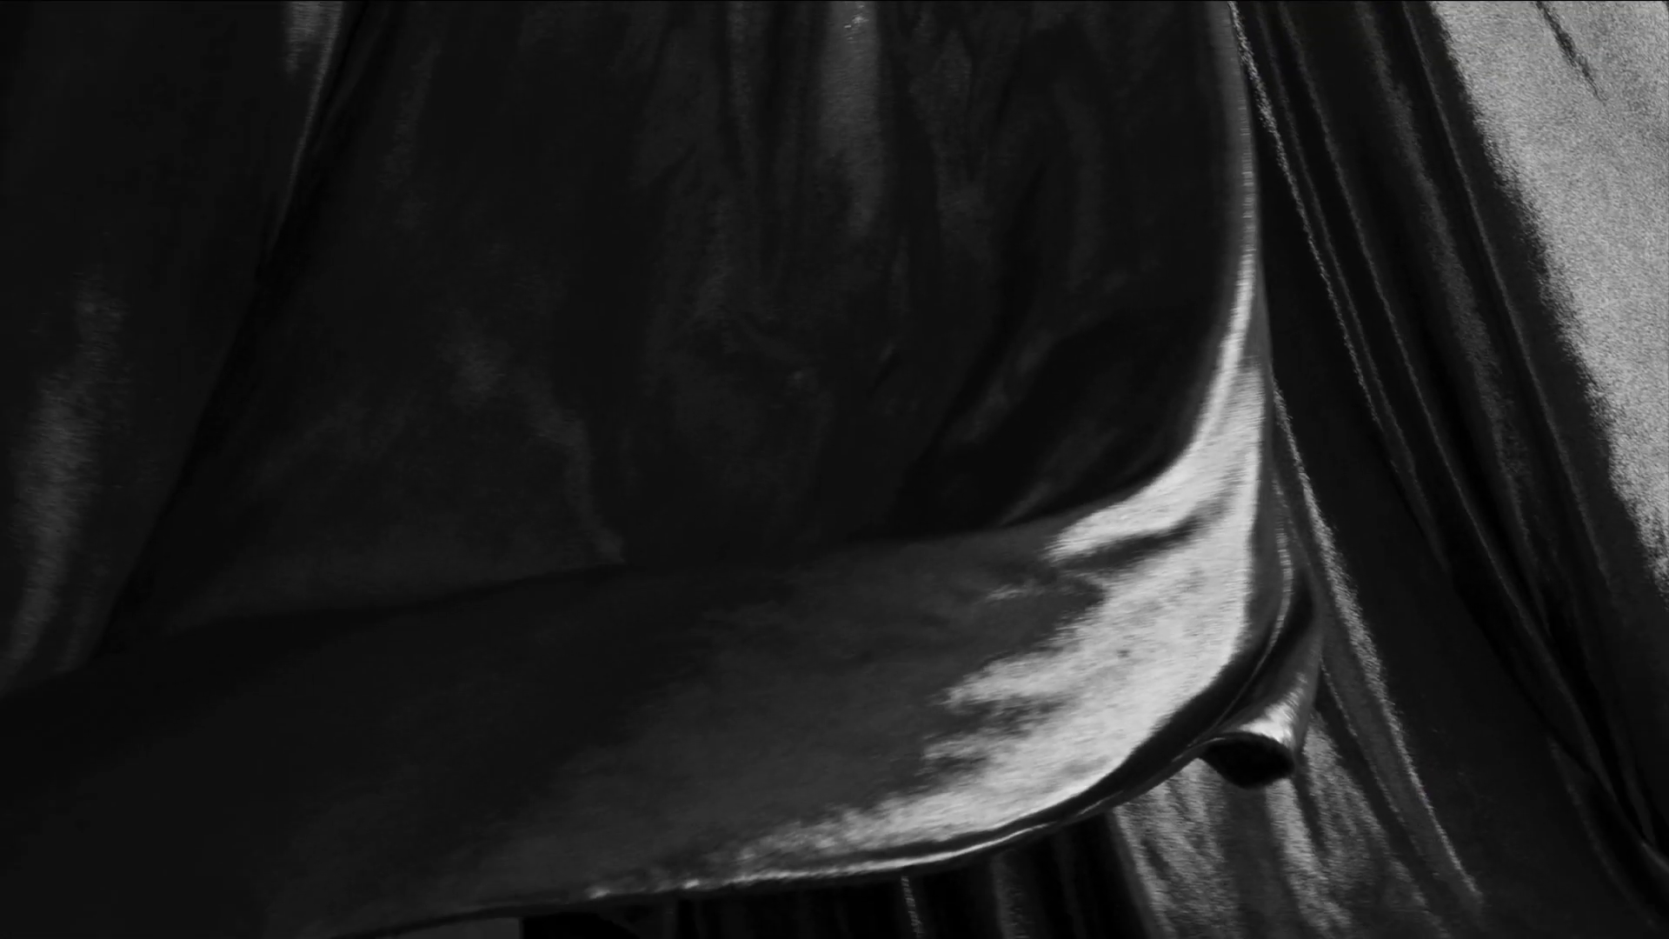